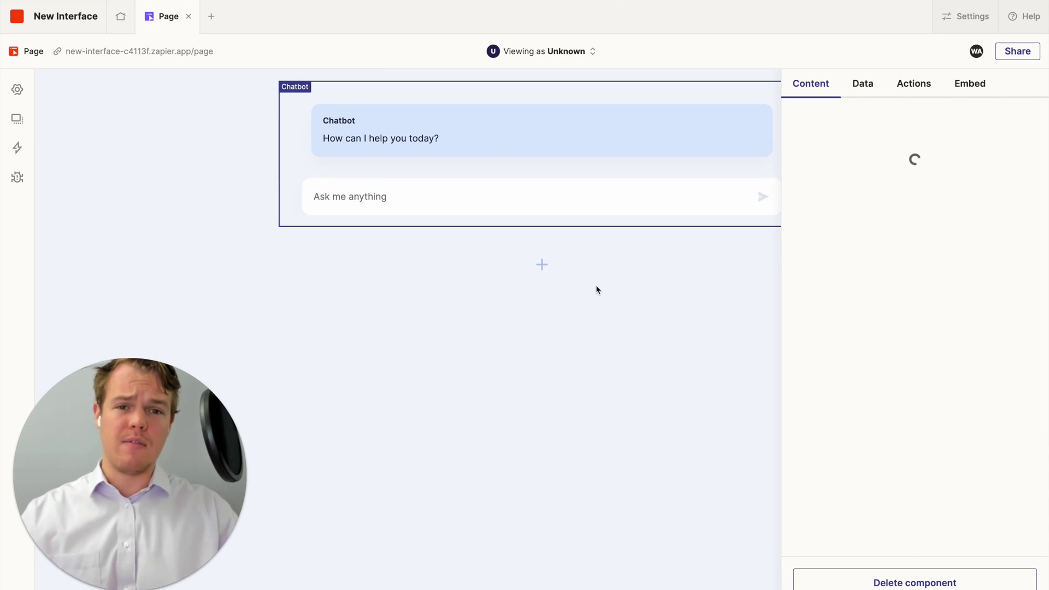
# - Start adding a custom data source to the chatbot with File as its data type
pyautogui.click(871, 87)
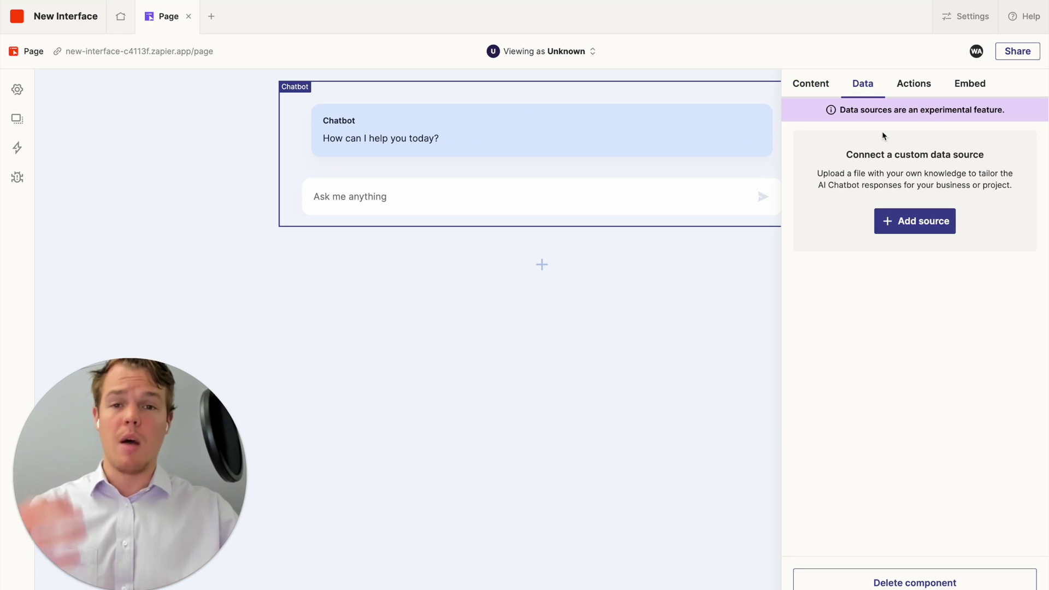
pyautogui.click(904, 217)
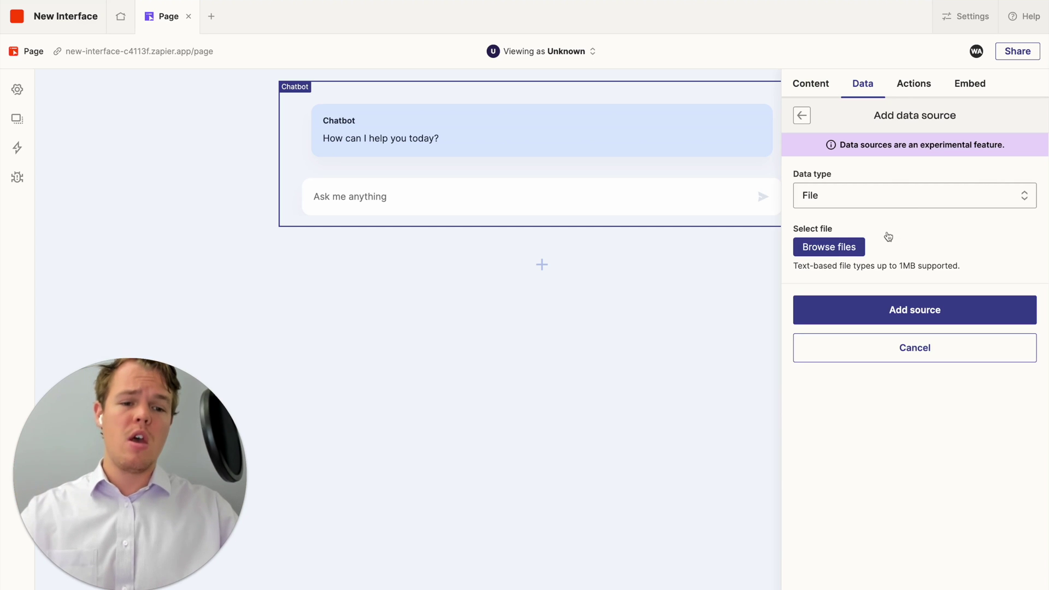
pyautogui.click(906, 199)
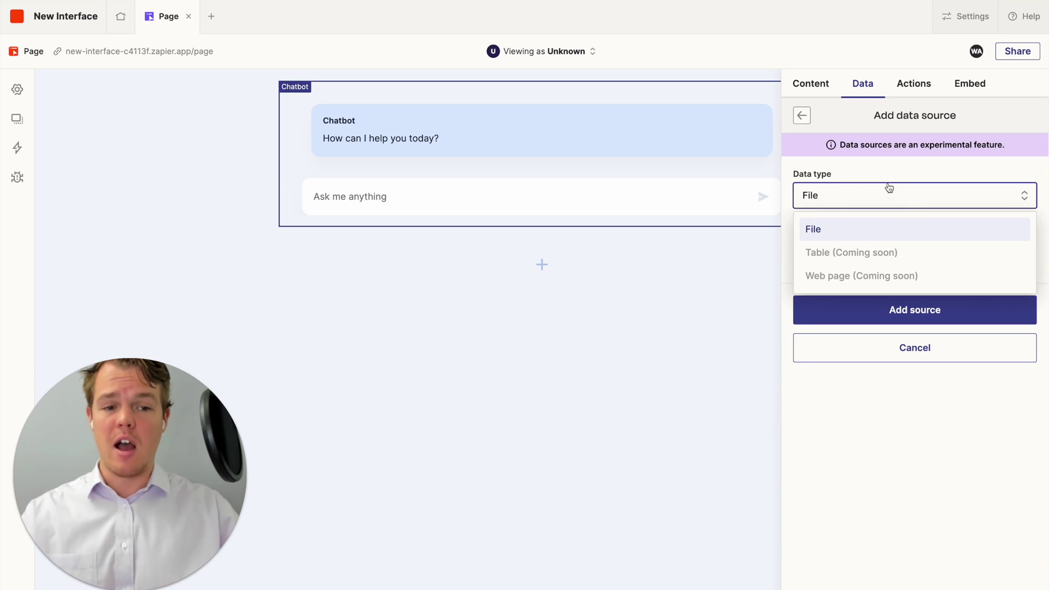
pyautogui.click(894, 173)
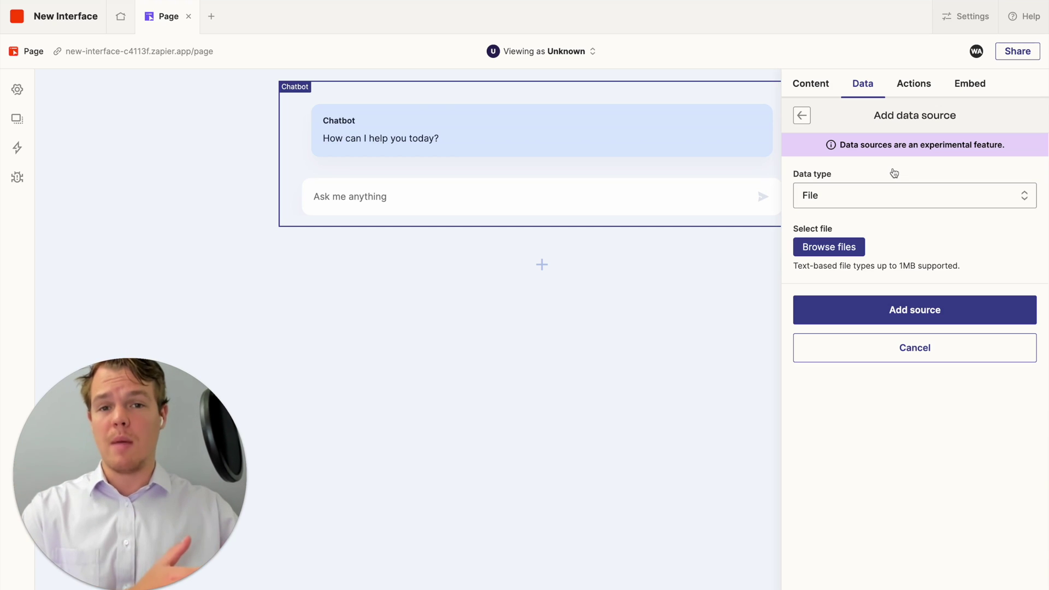
pyautogui.click(871, 199)
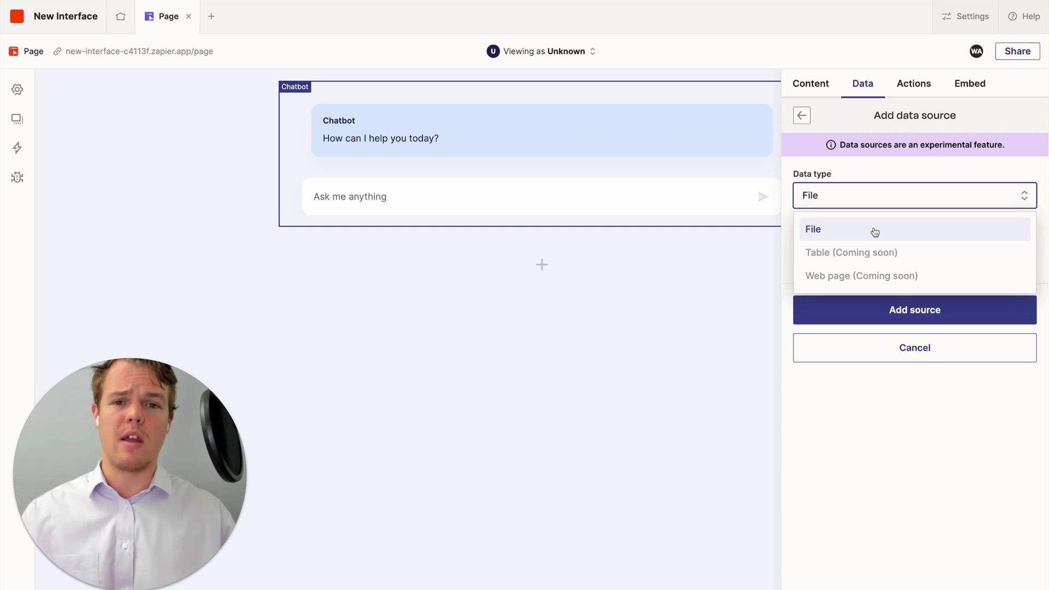
pyautogui.click(874, 232)
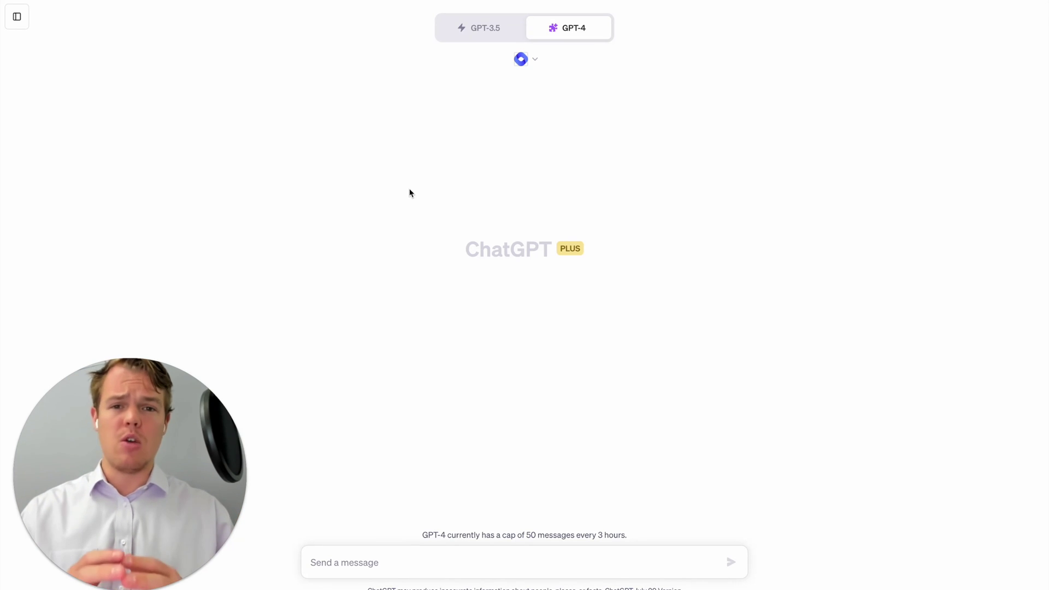
# - In ChatGPT with WebPilot enabled, write "Today we plan on getting all the data associated with every single web page on the site we will provide."
pyautogui.click(524, 59)
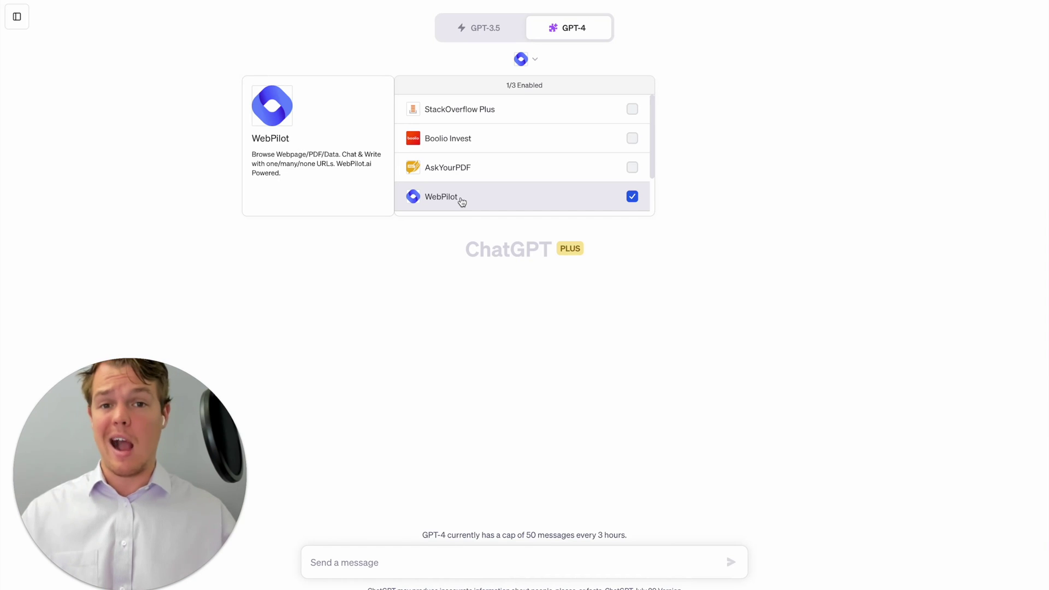
pyautogui.click(407, 543)
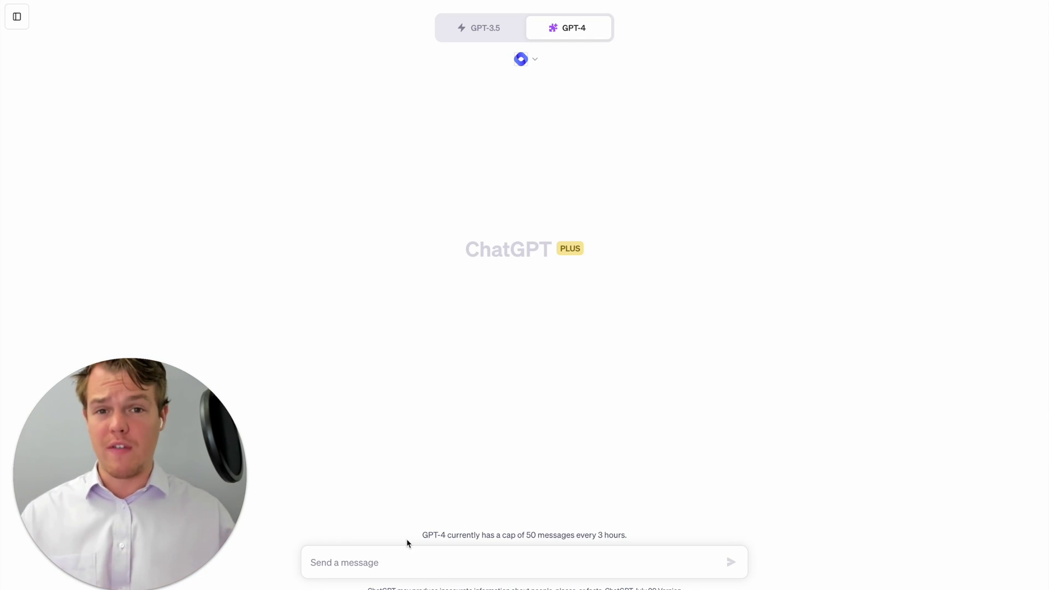
pyautogui.write('Today we plan on getting all the data associated with e')
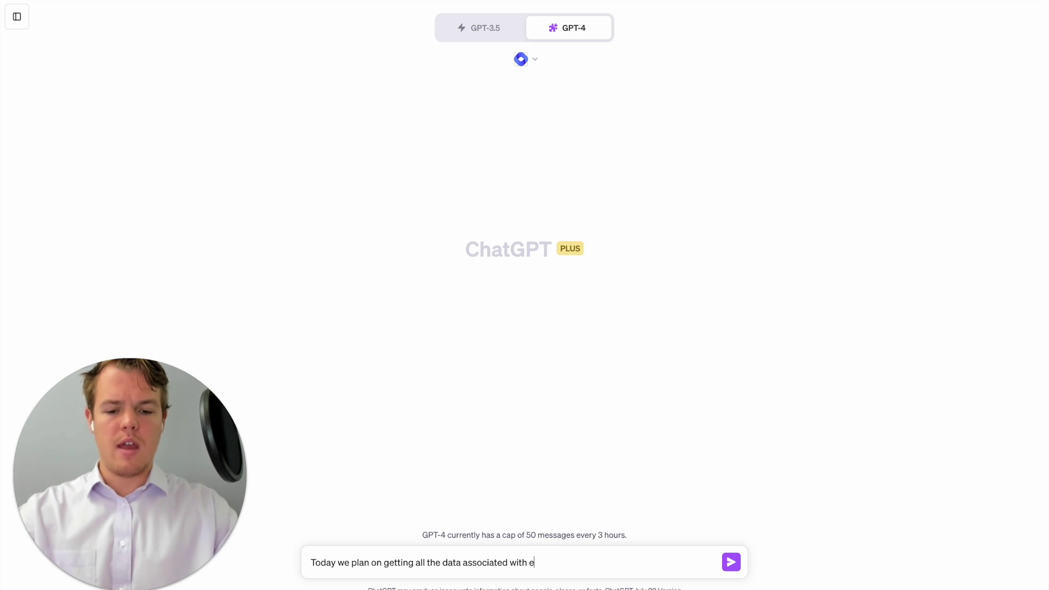
pyautogui.write('very t=singl')
pyautogui.write('e')
pyautogui.press('BackSpace')
pyautogui.press('BackSpace')
pyautogui.press('BackSpace')
pyautogui.press('BackSpace')
pyautogui.press('BackSpace')
pyautogui.press('BackSpace')
pyautogui.press('BackSpace')
pyautogui.press('BackSpace')
pyautogui.write('signle')
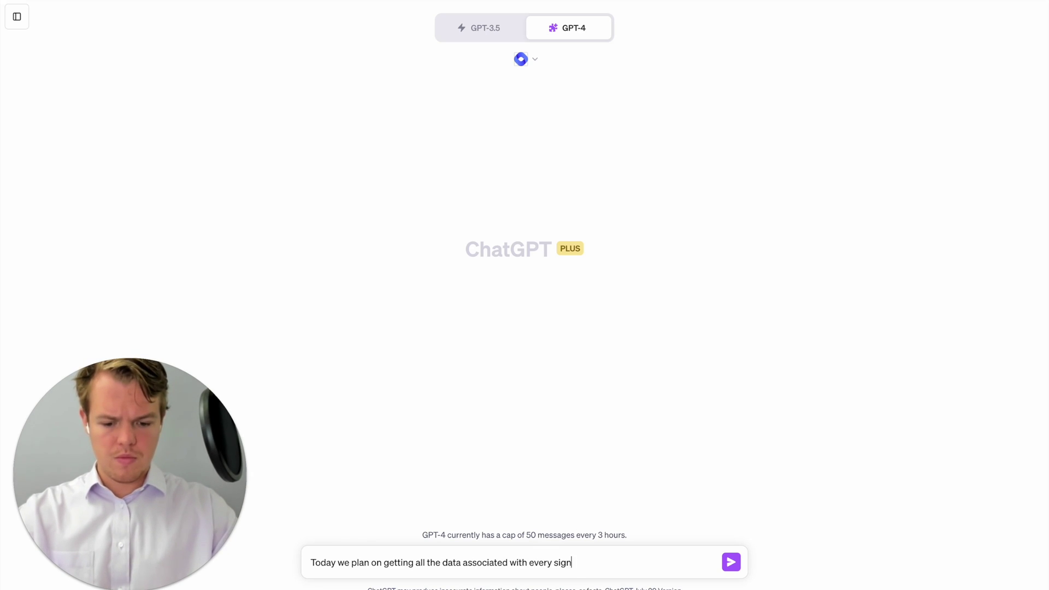
pyautogui.press('BackSpace')
pyautogui.press('BackSpace')
pyautogui.press('BackSpace')
pyautogui.press('BackSpace')
pyautogui.write('n')
pyautogui.write('ngle web page on t')
pyautogui.write('he site we will p')
pyautogui.write('rovide. Ple')
# - Continue the prompt with "Please format with the Meta title, meta description and then all relevant information found on that web page."
pyautogui.write('ase format with ')
pyautogui.write('the M')
pyautogui.write('Et')
pyautogui.press('BackSpace')
pyautogui.press('BackSpace')
pyautogui.write('eta title, met')
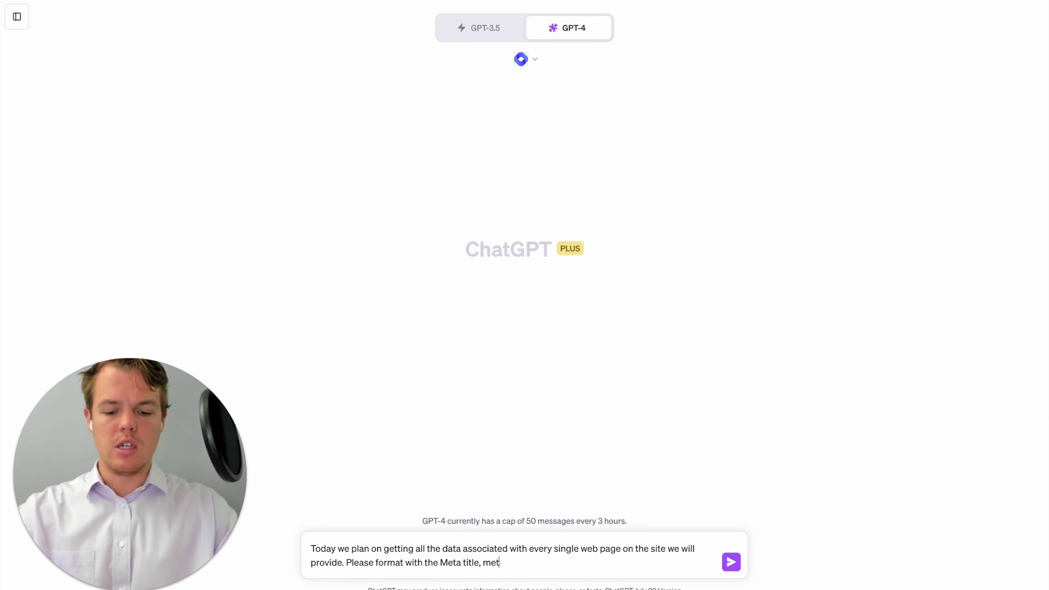
pyautogui.write('a descriptio')
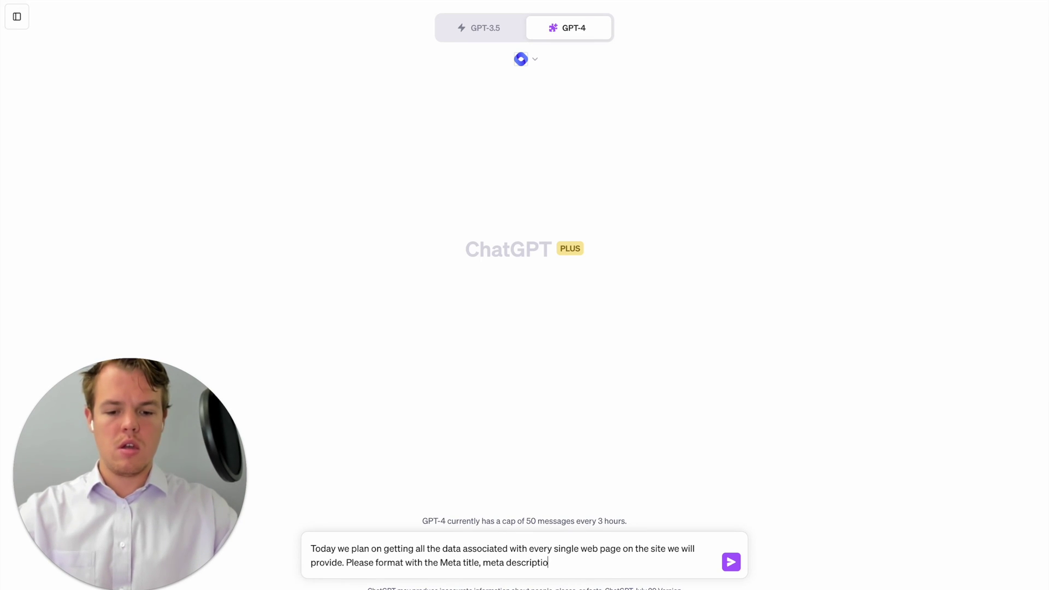
pyautogui.write('n and then all ')
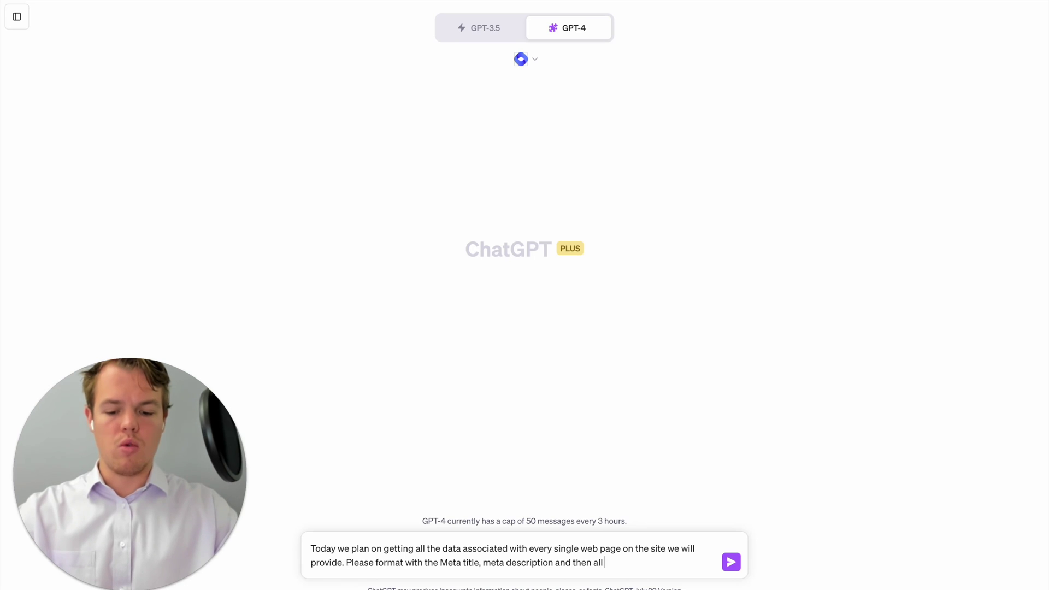
pyautogui.write('relevant informaiton')
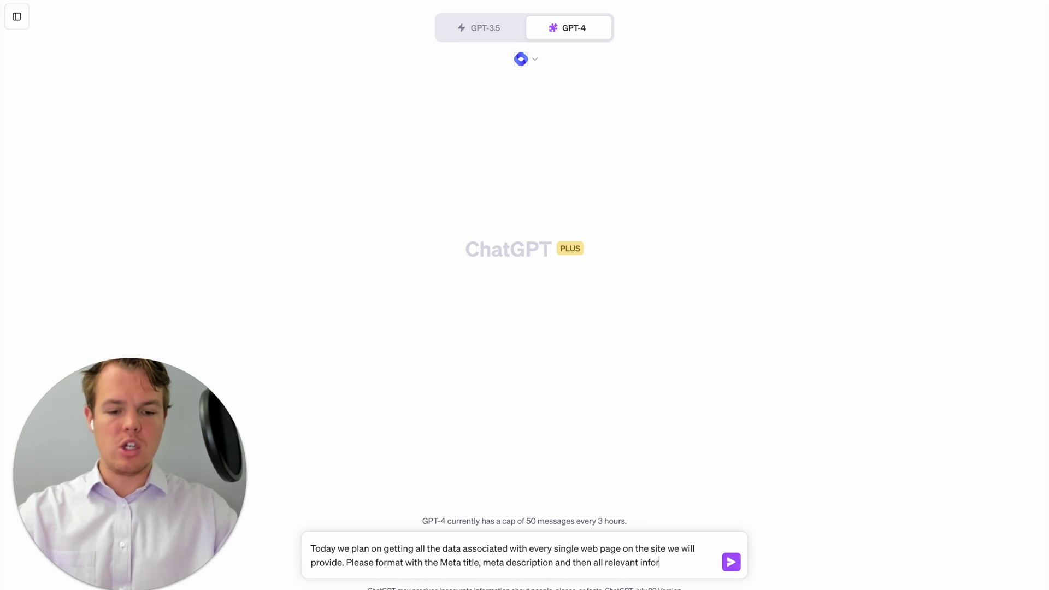
pyautogui.press('BackSpace')
pyautogui.press('BackSpace')
pyautogui.press('BackSpace')
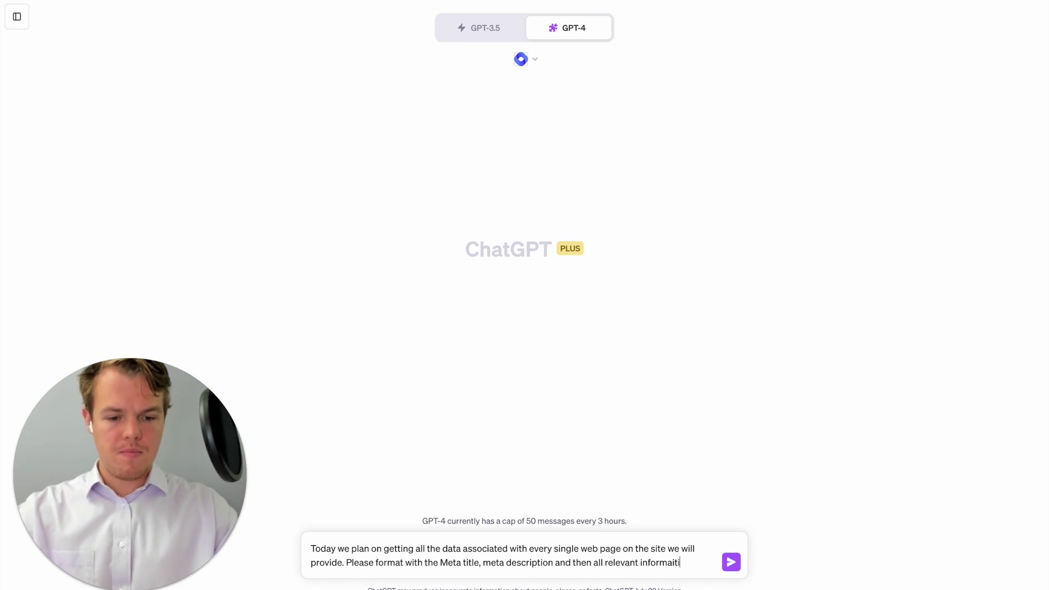
pyautogui.write('on found on that ')
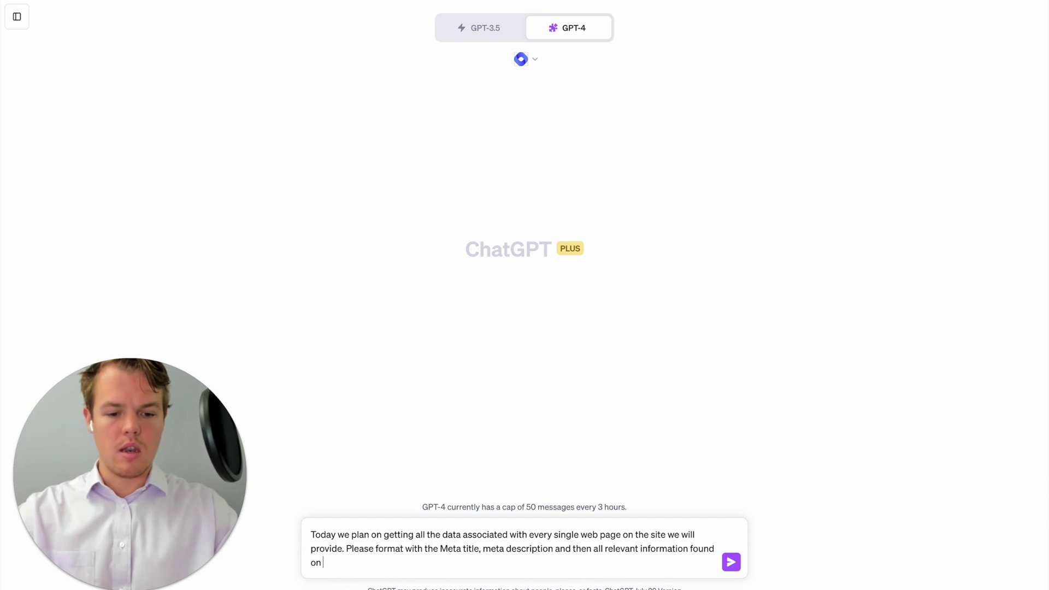
pyautogui.write('wbd')
pyautogui.press('BackSpace')
pyautogui.press('BackSpace')
pyautogui.write('eb pa')
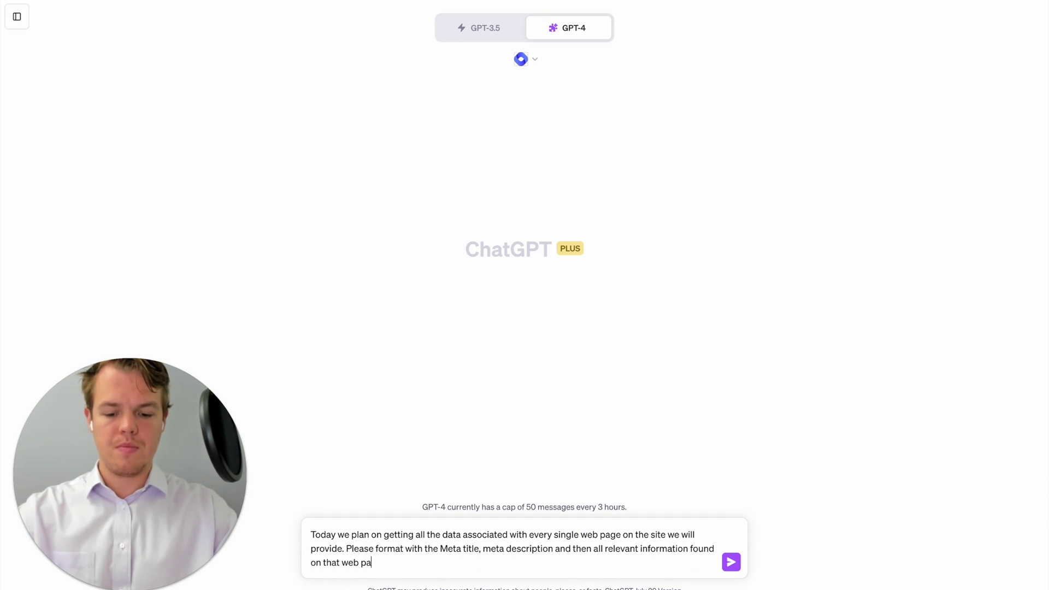
# - Close the prompt's first paragraph with the instruction "Use bullet points to expediate formatting."
pyautogui.write('ge. Use bullet points,')
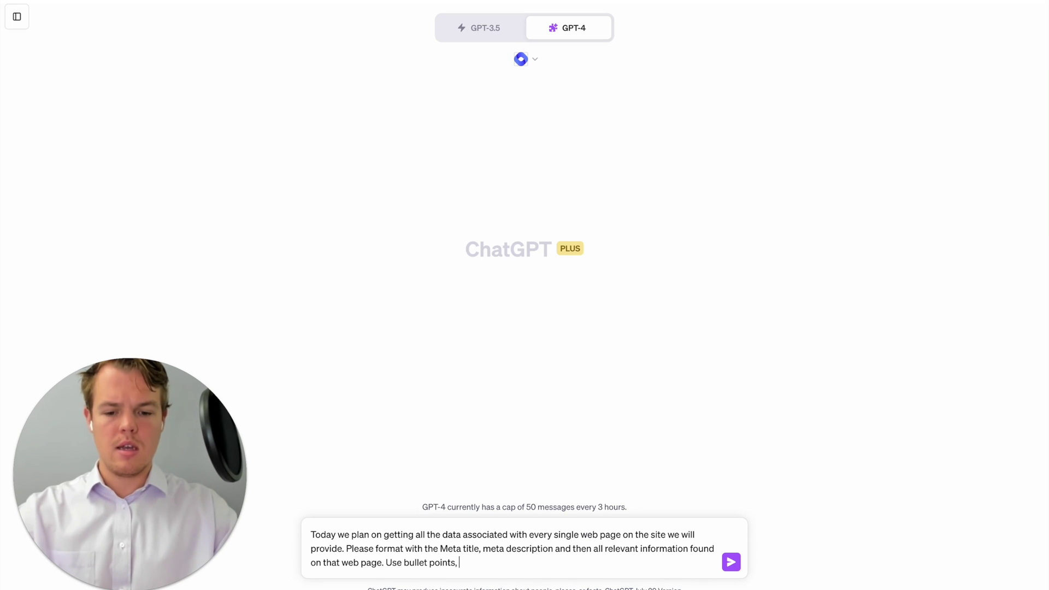
pyautogui.press('BackSpace')
pyautogui.press('BackSpace')
pyautogui.write('to expediate formatting.')
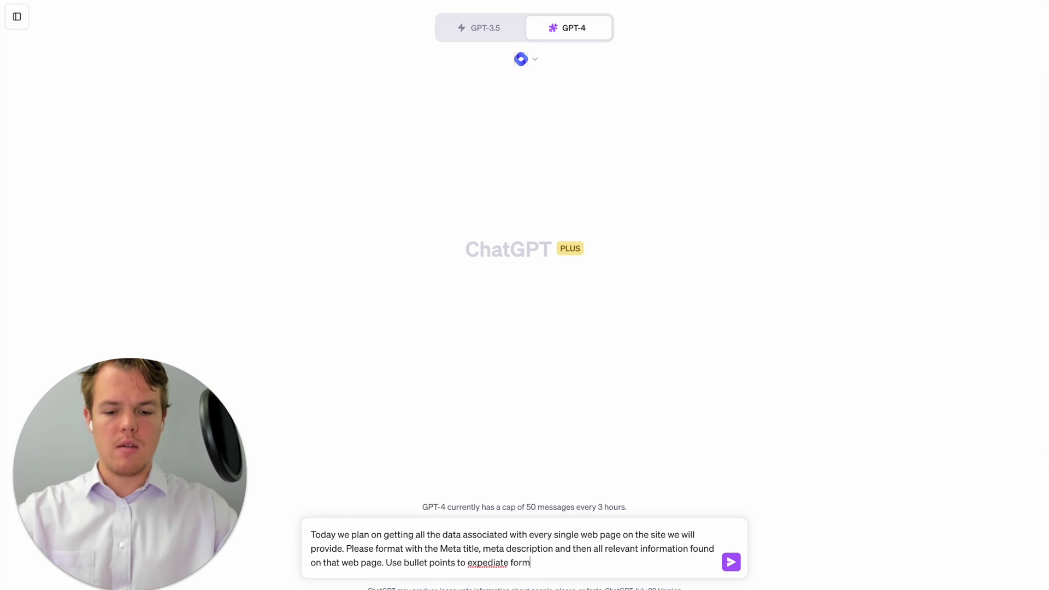
pyautogui.rightClick(472, 556)
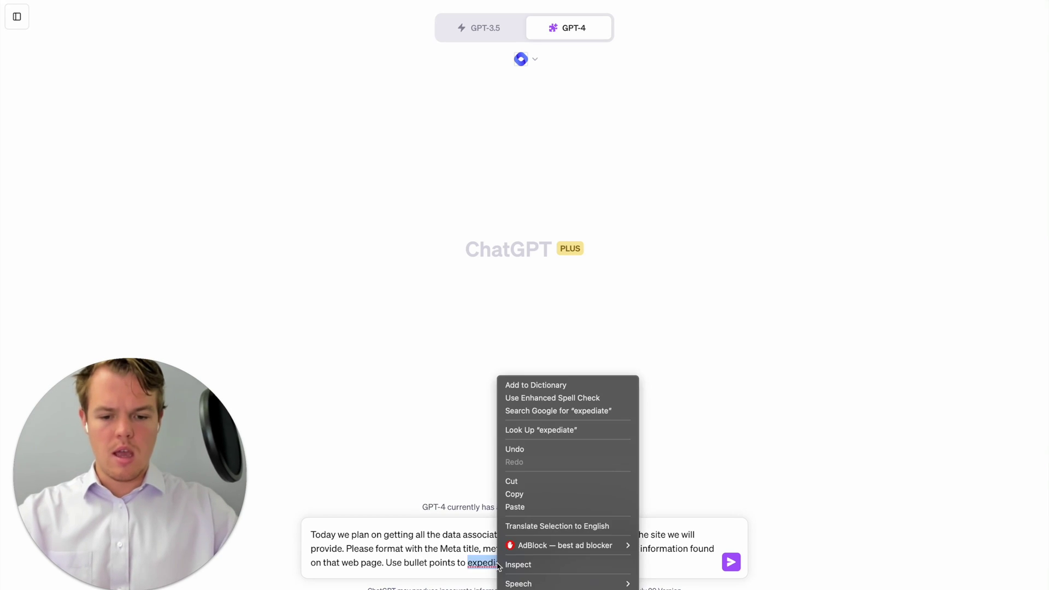
pyautogui.click(474, 417)
pyautogui.click(597, 562)
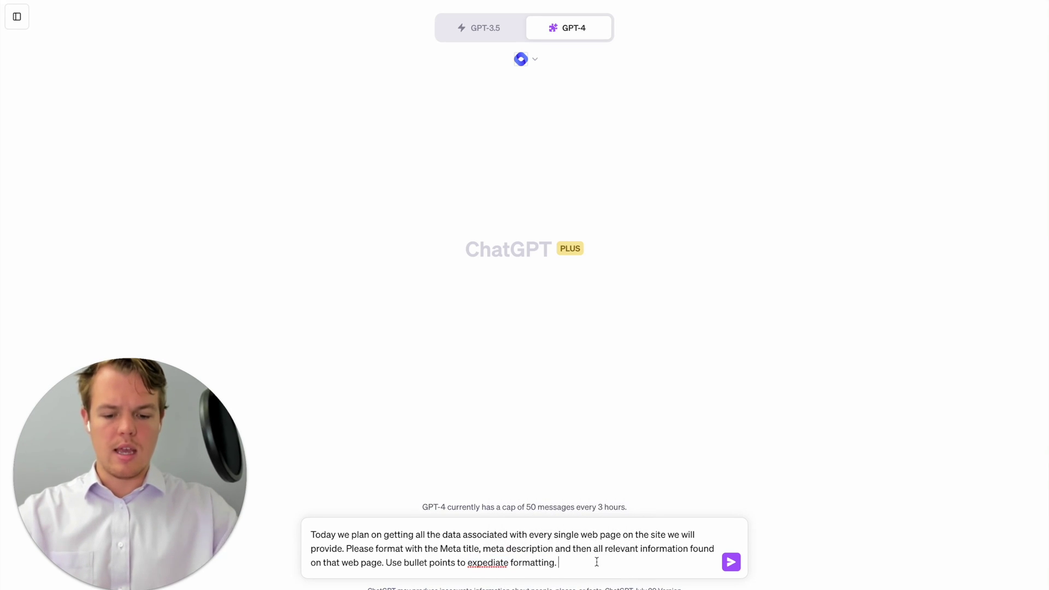
pyautogui.hotkey('shift', 'Return')
pyautogui.hotkey('shift', 'Return')
pyautogui.write('This is t')
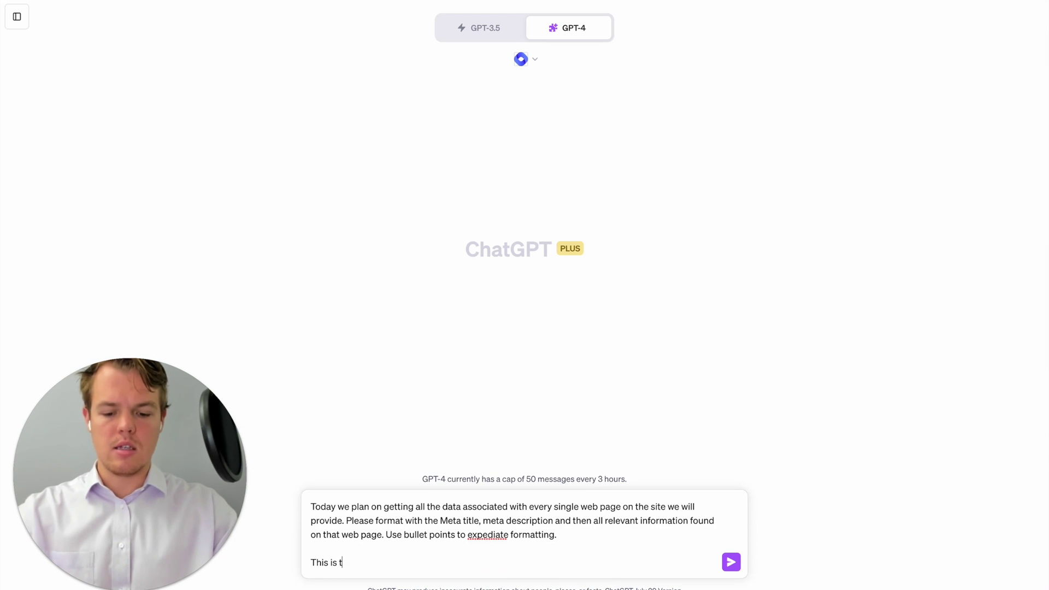
pyautogui.write('he website w')
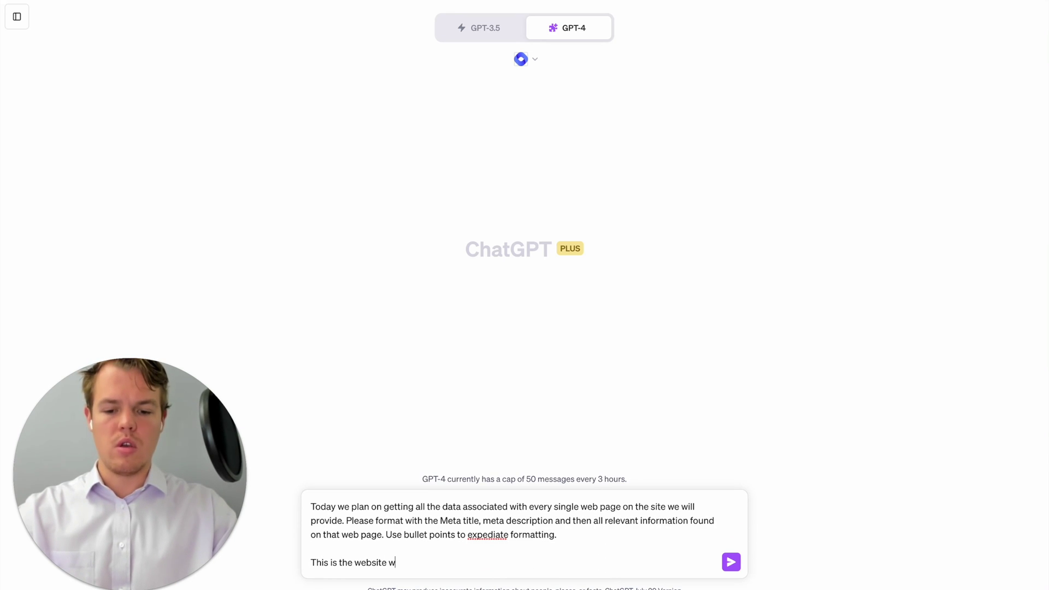
pyautogui.write('e are doing th')
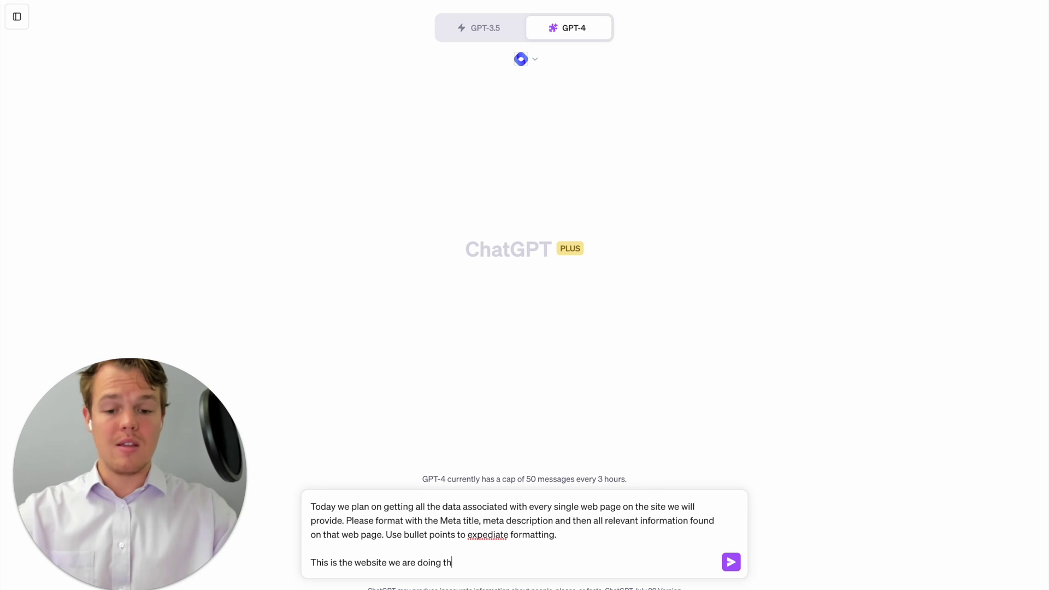
pyautogui.write('is for:')
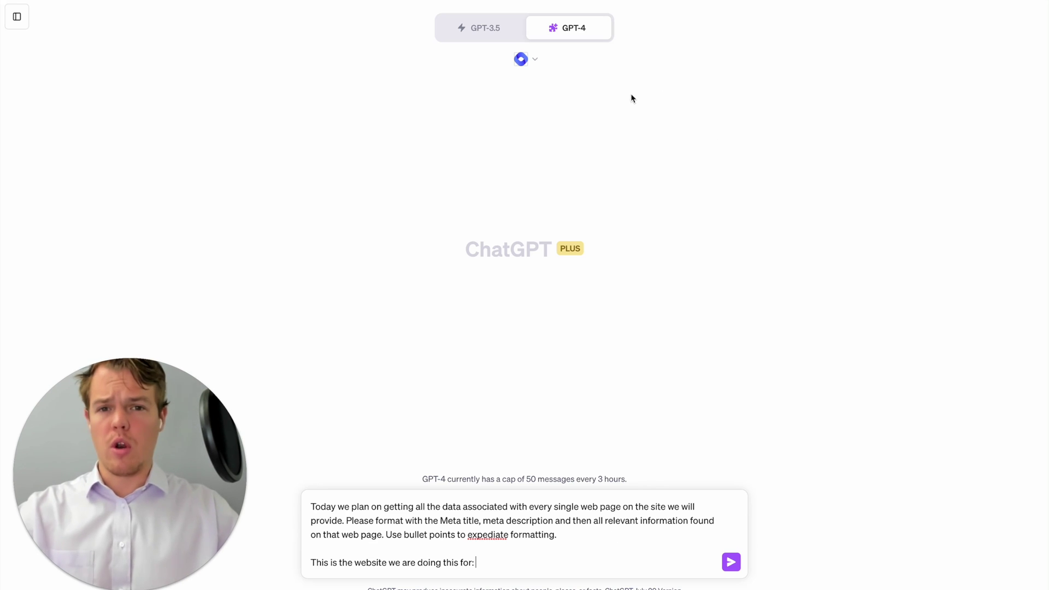
pyautogui.write('https://webcafesoftware.com/')
pyautogui.hotkey('shift', 'Return')
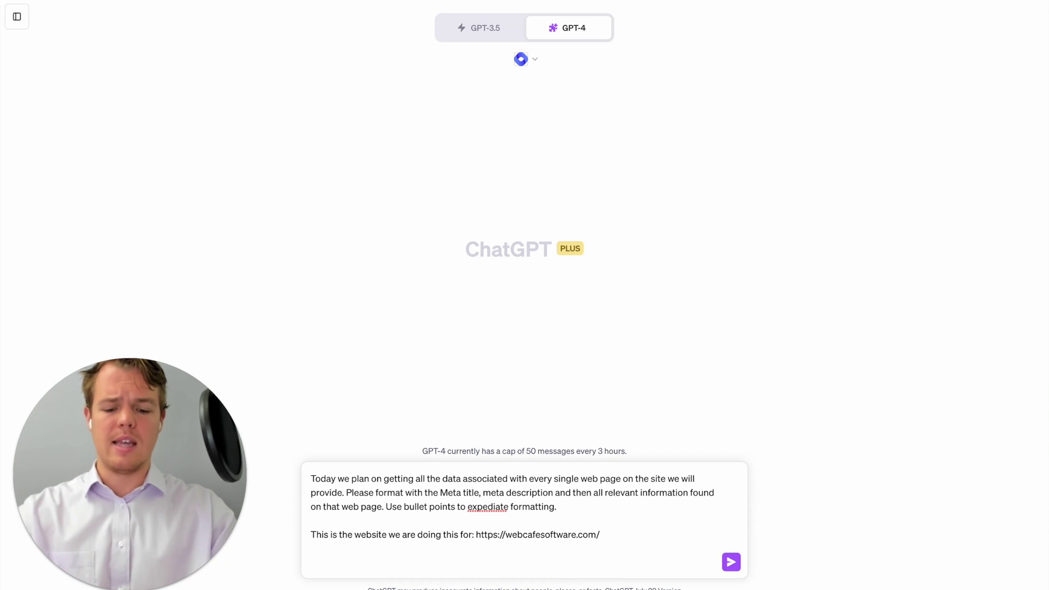
# - End the prompt with "Respond with yes or no if you understand" and send it
pyautogui.write('Re')
pyautogui.press('BackSpace')
pyautogui.write('espond with a')
pyautogui.press('BackSpace')
pyautogui.write('yes or no if you understandf')
pyautogui.press('Return')
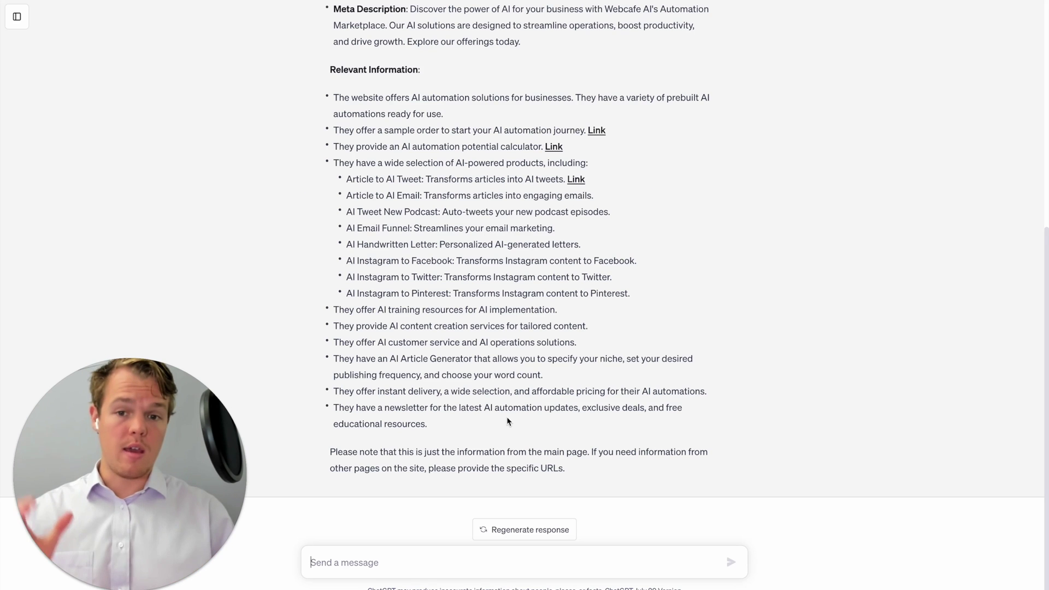
# - Review the extracted main page information and send the follow-up "for the links please spell them out"
pyautogui.scroll(3, 507, 418)
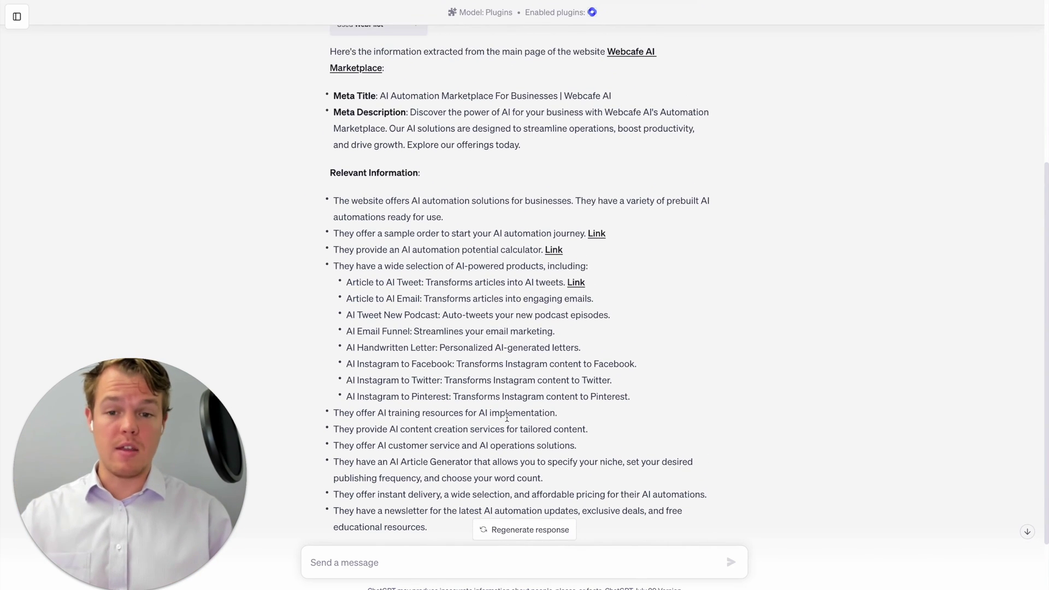
pyautogui.scroll(-3, 507, 418)
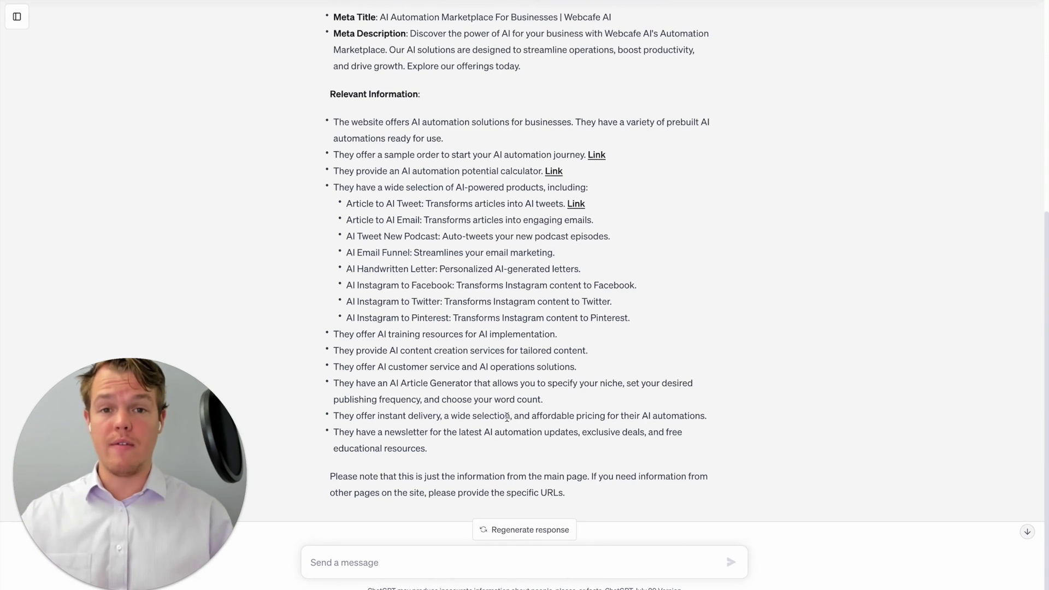
pyautogui.scroll(-1, 507, 418)
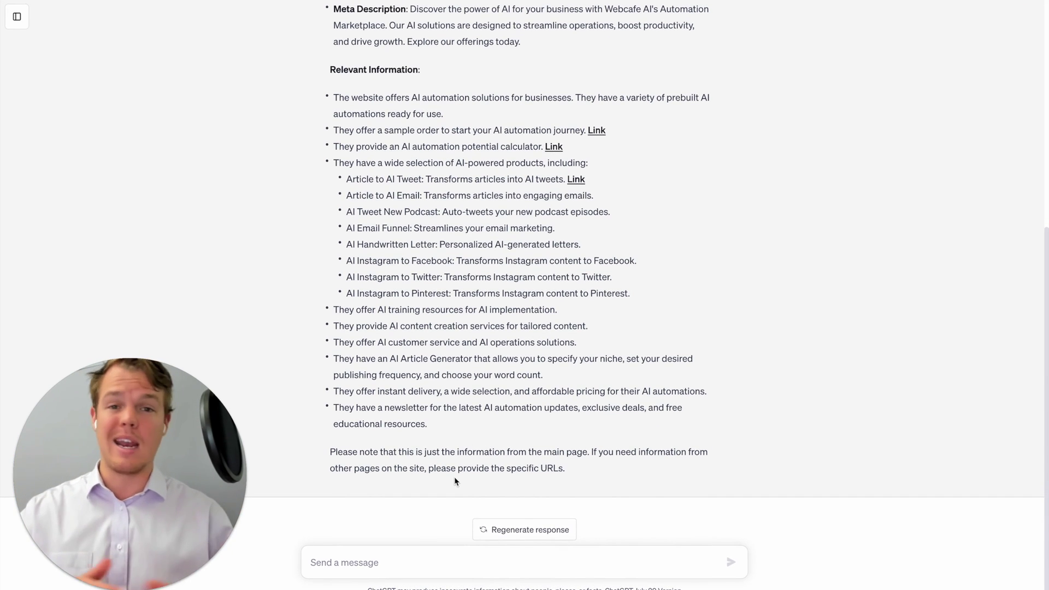
pyautogui.write('for the links please speel the')
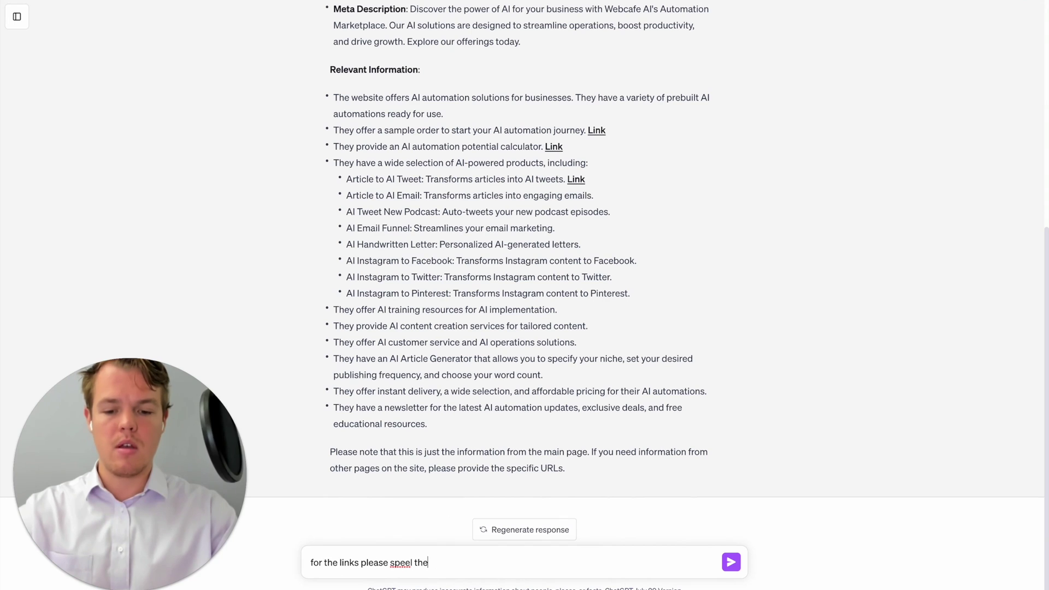
pyautogui.press('BackSpace')
pyautogui.press('BackSpace')
pyautogui.press('BackSpace')
pyautogui.press('BackSpace')
pyautogui.press('BackSpace')
pyautogui.press('BackSpace')
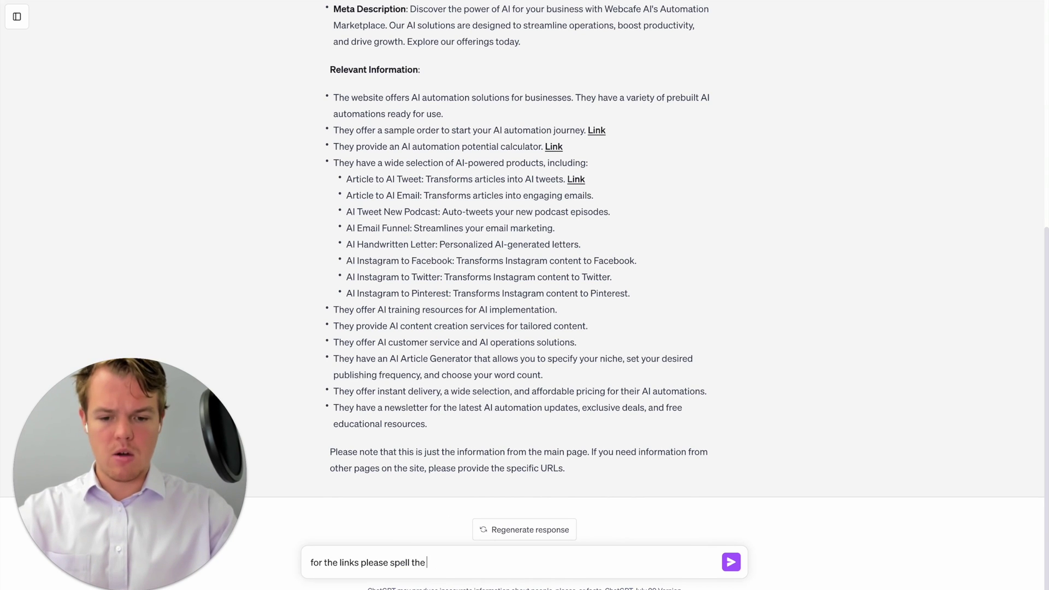
pyautogui.press('Return')
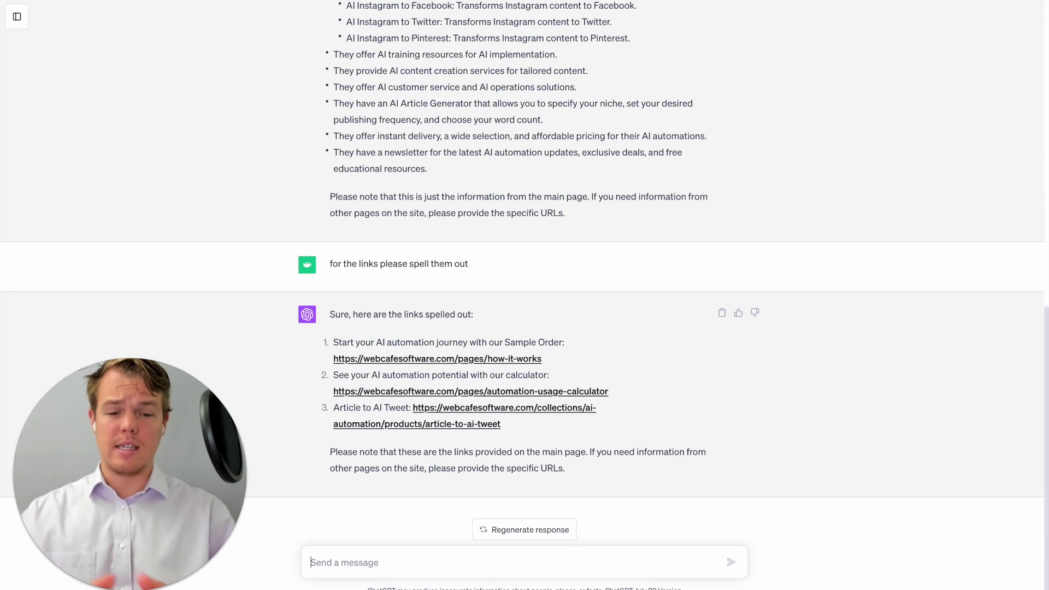
# - Ask ChatGPT to redo the output with the links written out in full
pyautogui.write('Ok w')
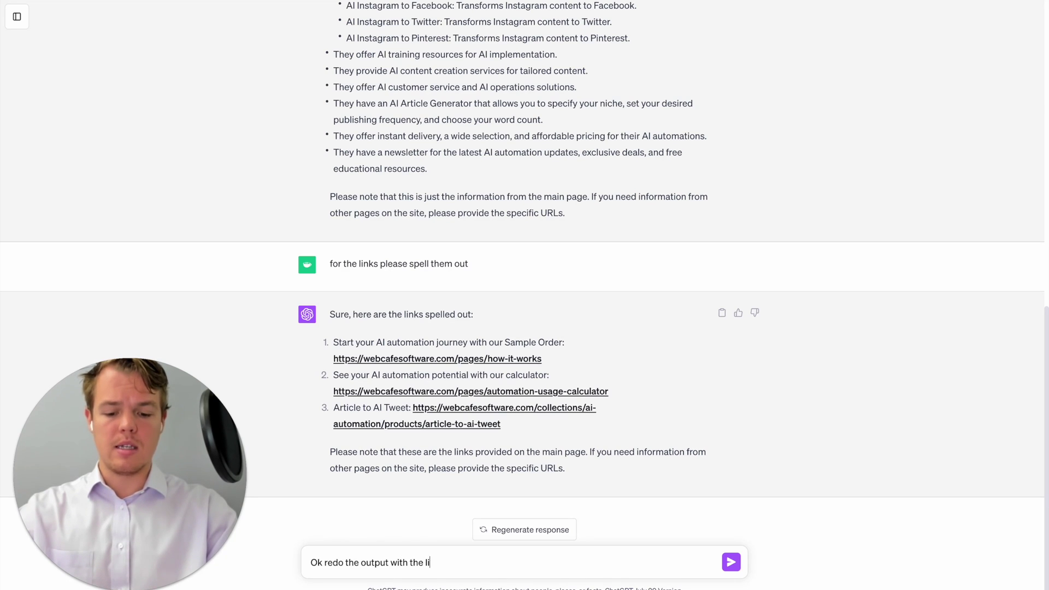
pyautogui.write('ed out')
pyautogui.press('Return')
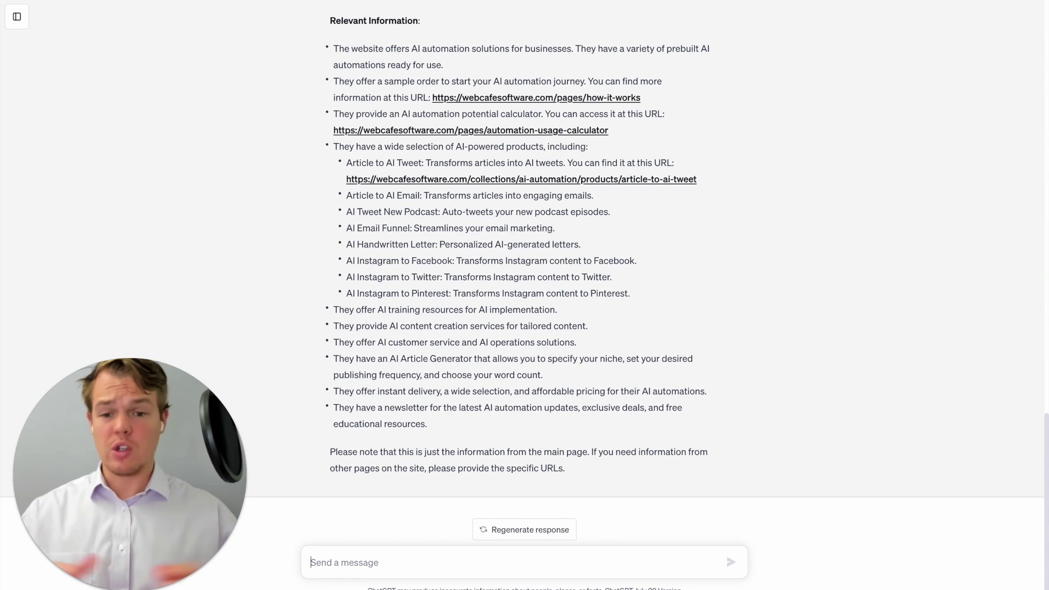
# - Copy the main page's extracted meta title, meta description and relevant information from the redone answer into the text file
pyautogui.scroll(3, 497, 353)
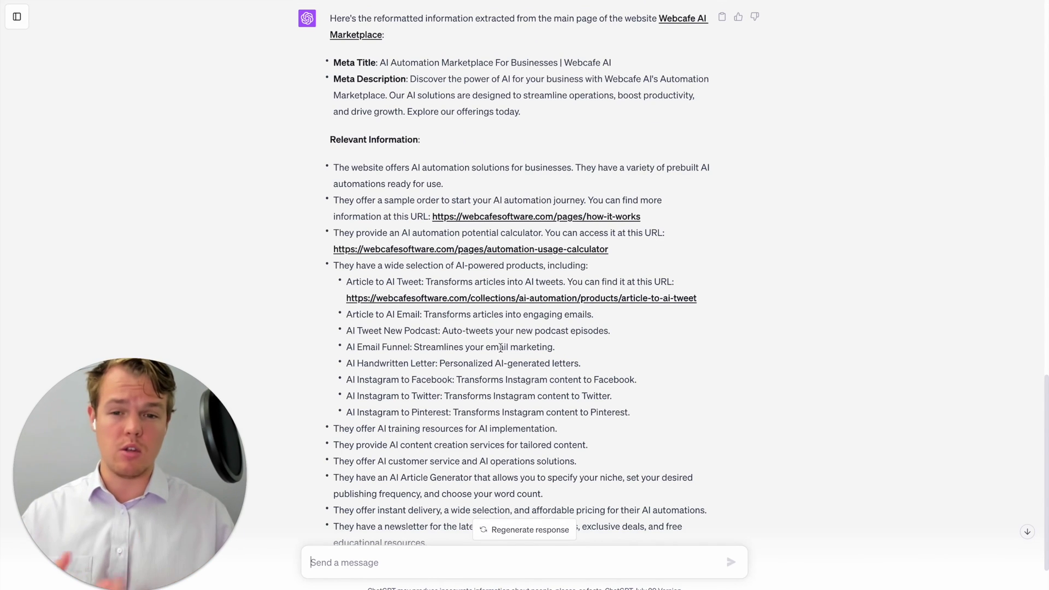
pyautogui.scroll(-3, 572, 428)
pyautogui.moveTo(458, 429); pyautogui.dragTo(385, 155)
pyautogui.click(392, 531)
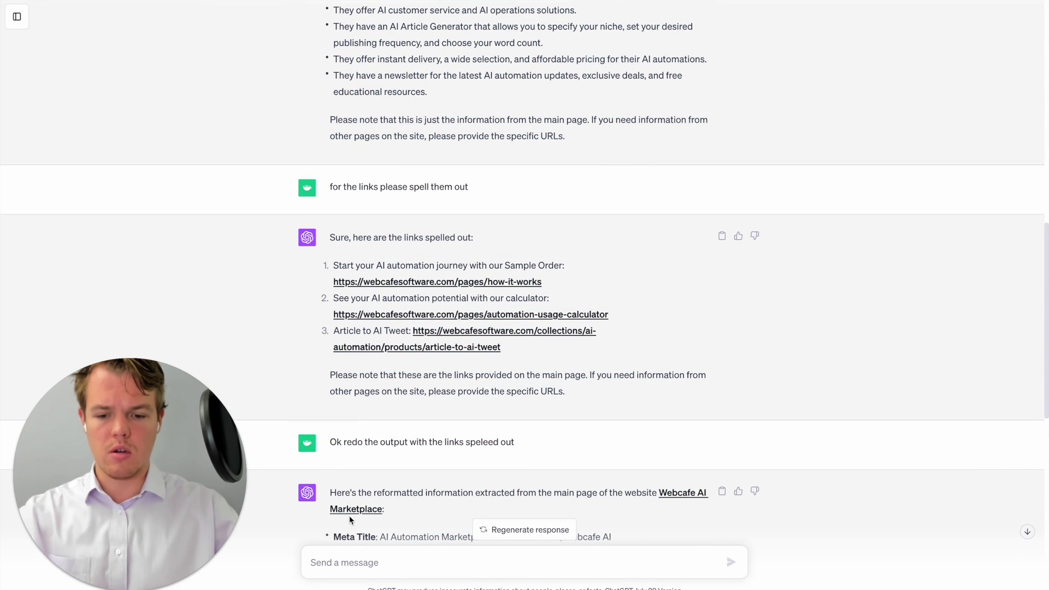
pyautogui.scroll(-10, 350, 519)
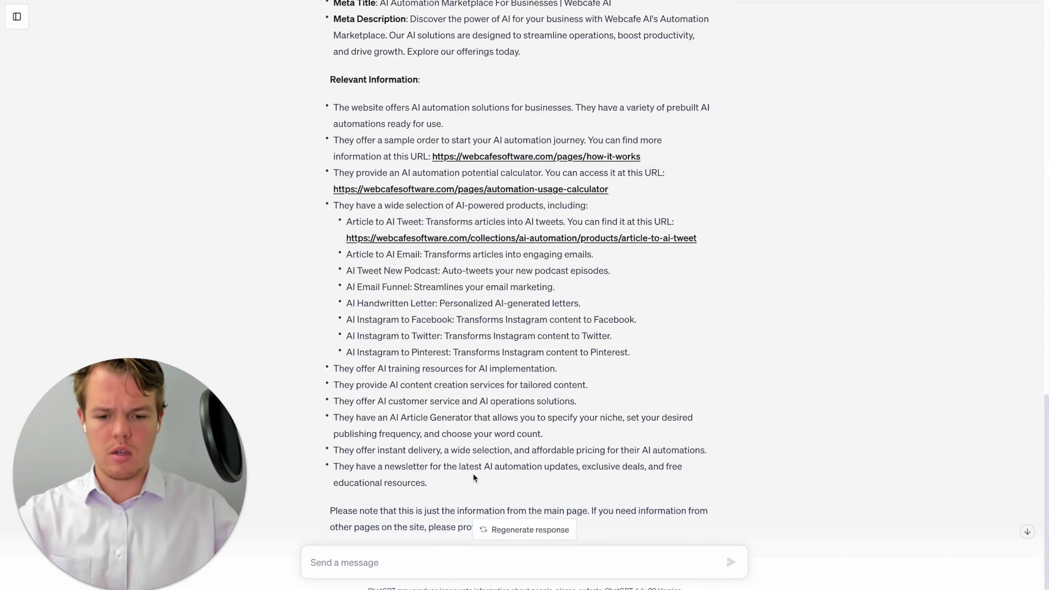
pyautogui.scroll(1, 473, 478)
pyautogui.moveTo(336, 28); pyautogui.dragTo(477, 424)
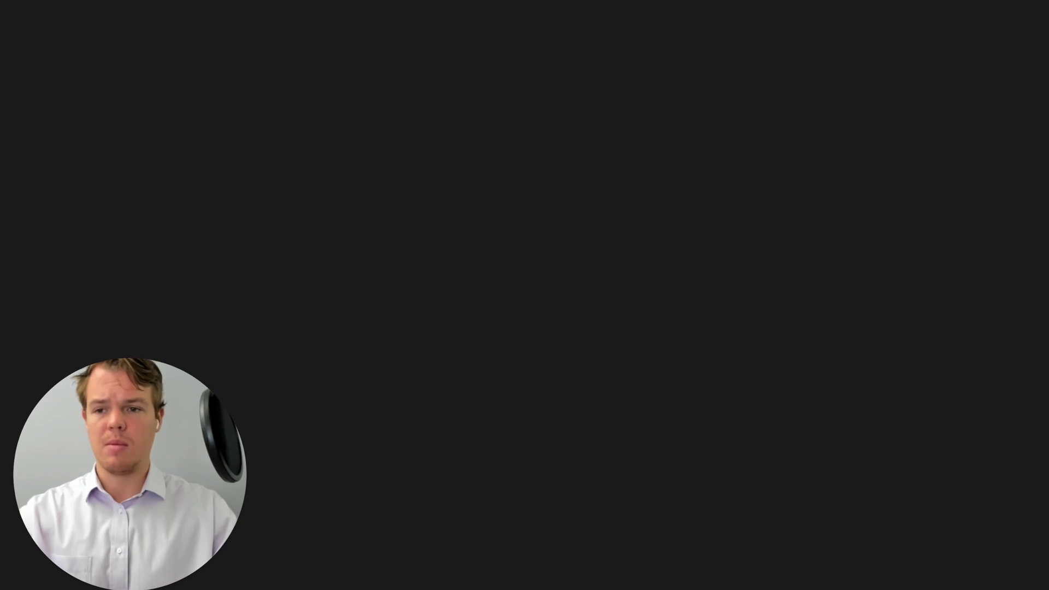
pyautogui.write('The website offers AI automation solutions for businesses. They have a variety of prebuilt AI automations ready for use. They offer a sample order to start your AI automation journey. You can find more information at this URL: https://webcafesoftware.com/pages/how-it-works They provide an AI automation potential calculator. You can access it at this URL: https://webcafesoftware.com/pages/automation-usage-calculator They have a wide selection of AI-powered products, including: Article to AI Tweet: Transforms articles into AI tweets. You can find it at this URL: https://webcafesoftware.com/collections/ai-automation/products/article-to-ai-tweet Article to AI Email: Transforms articles into engaging emails. AI Tweet New Podcast: Auto-tweets your new podcast episodes. AI Email Funnel: Streamlines your email marketing. AI Handwritten Letter: Personalized AI-generated letters. AI Instagram to Facebook: Transforms Instagram content to Facebook. AI Instagram to Twitter: Transforms Instagram content to Twitter. AI Instagram to Pinterest: Transforms Instagram content to Pinterest. They offer AI training resources for AI implementation. They provide AI content creation services for tailored content. They offer AI customer service and AI operations solutions. They have an AI Article Generator that allows you to specify your niche, set your desired publishing frequency, and choose your word count. They offer instant delivery, a wide selection, and affordable pricing for their AI automations. They have a newsletter for the latest AI automation updates, exclusive deals, and free educational resources.')
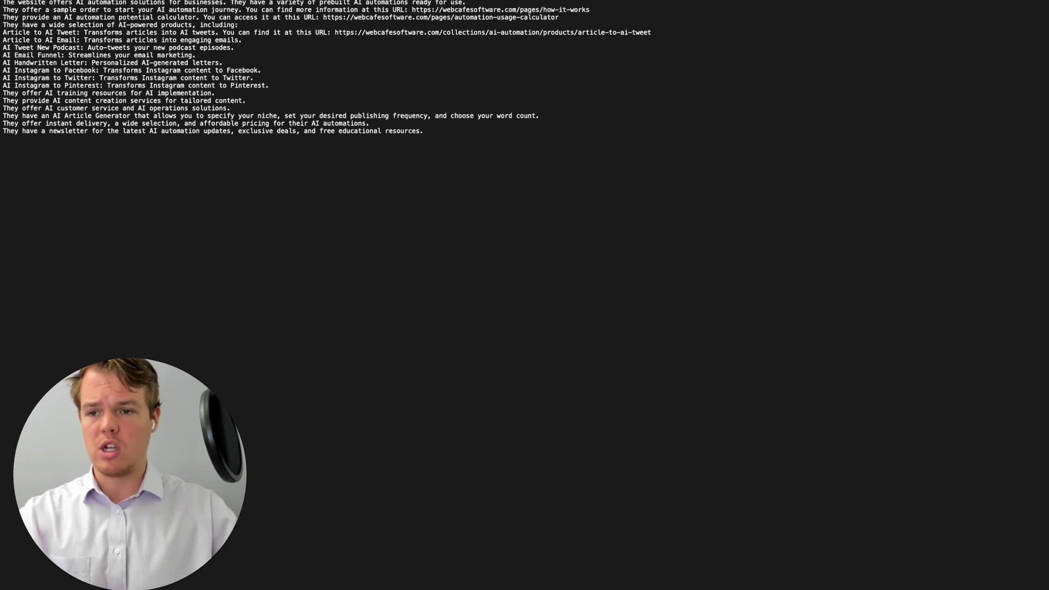
pyautogui.scroll(1, 326, 76)
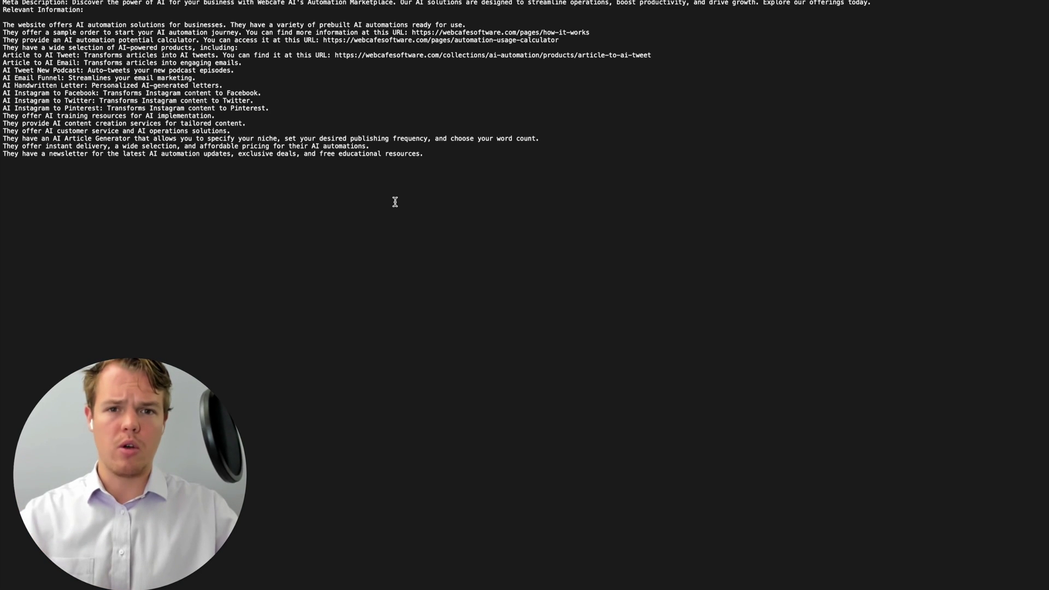
# - Switch to the Webcafe Marketplace website, open its automation shop and view the AI Email Funnel product page
pyautogui.click(594, 241)
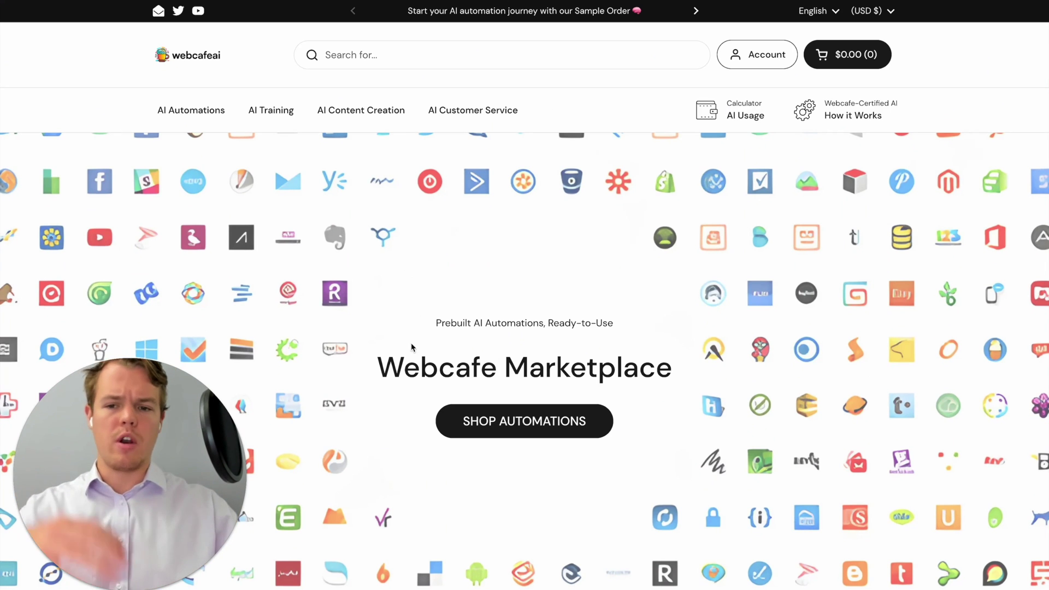
pyautogui.click(478, 422)
pyautogui.click(479, 425)
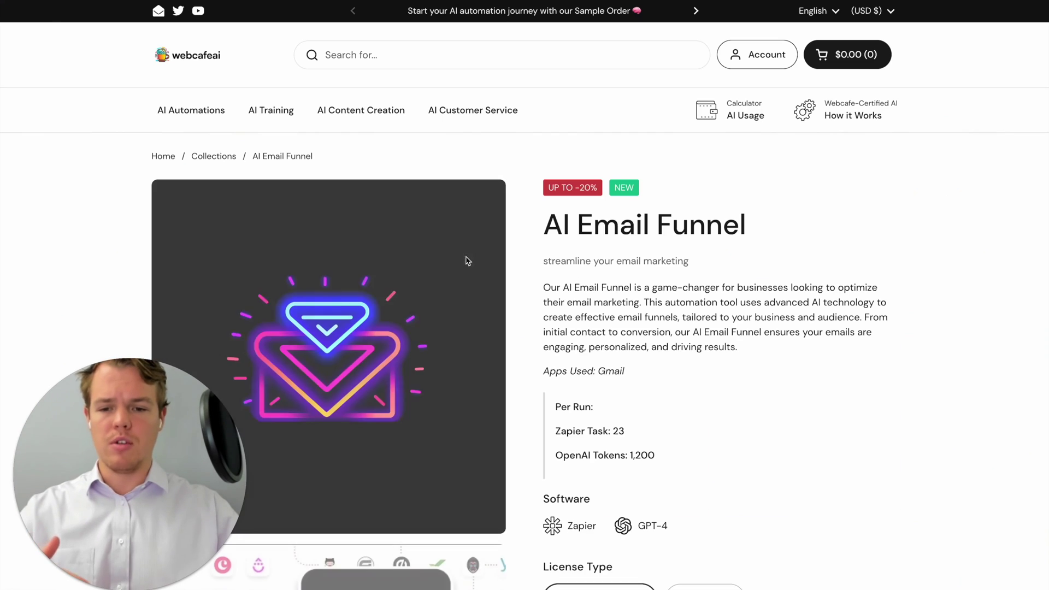
pyautogui.hotkey('alt', 'Left')
pyautogui.scroll(-1, 295, 198)
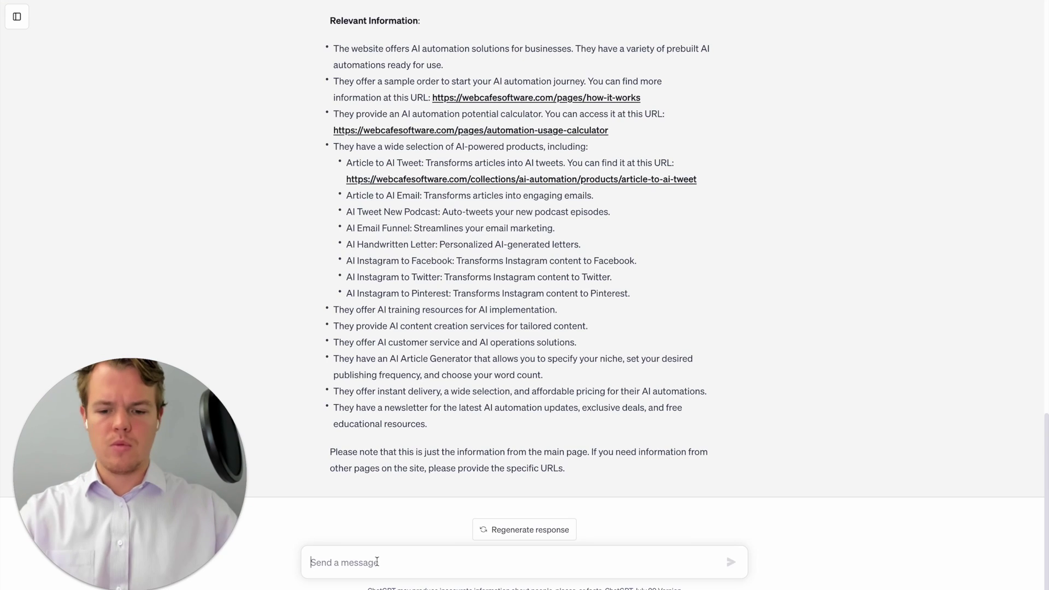
pyautogui.write('Now do this webpag')
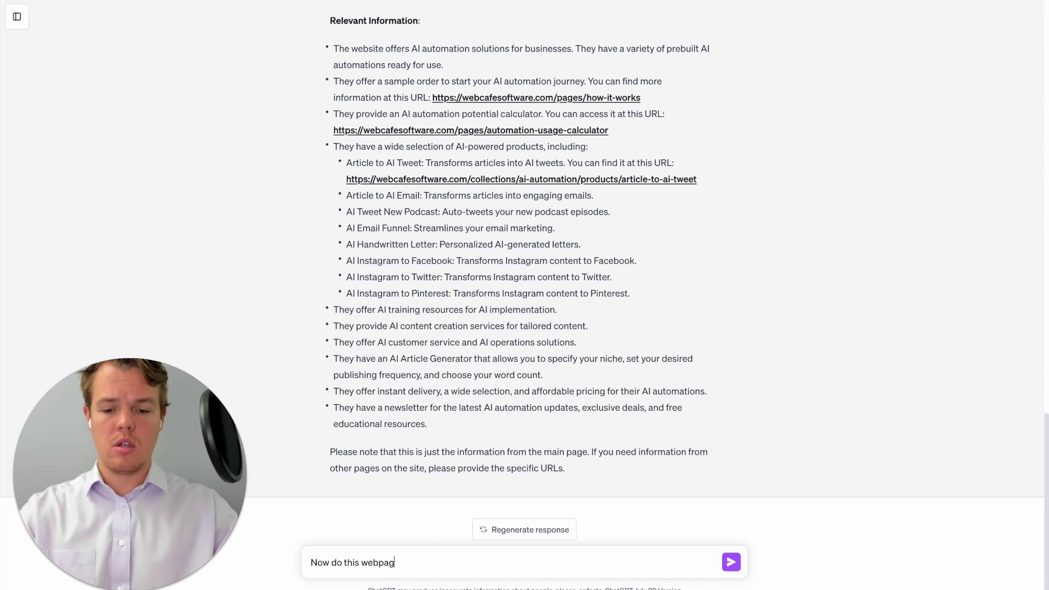
pyautogui.write('e:')
pyautogui.write('https://webcafesoftware.com/collections/all')
pyautogui.press('Return')
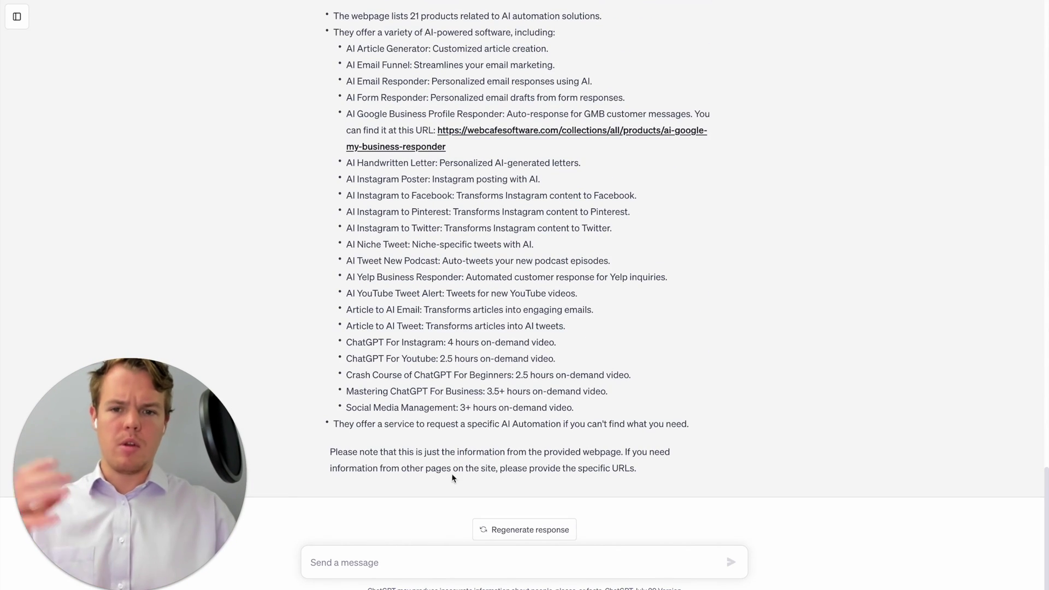
# - Review the extracted product information and send the follow-up "Add the link for every product"
pyautogui.scroll(2, 568, 361)
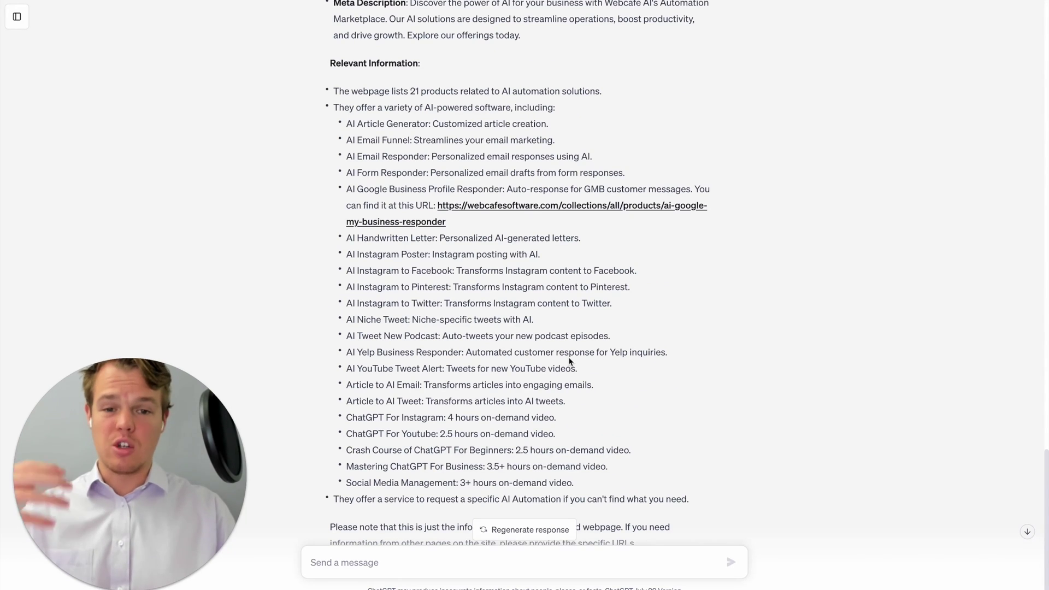
pyautogui.scroll(-1, 569, 361)
pyautogui.scroll(-2, 569, 360)
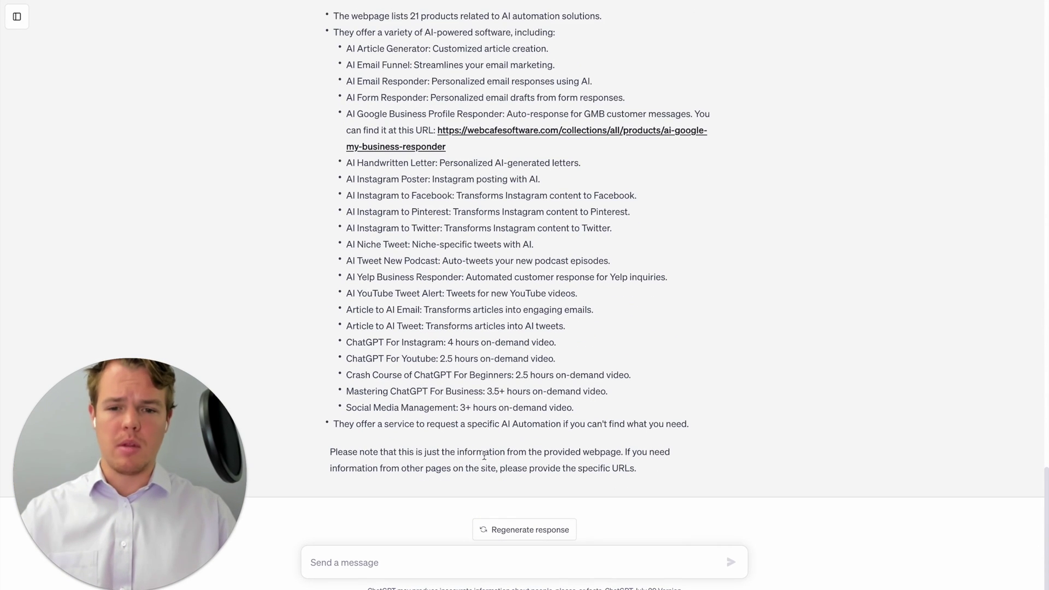
pyautogui.scroll(2, 533, 303)
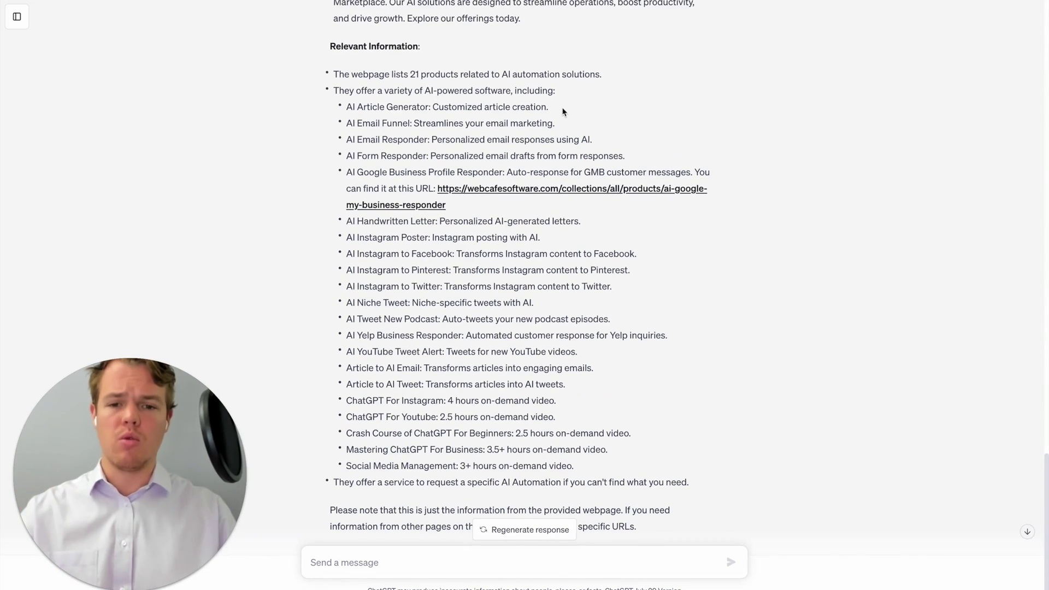
pyautogui.scroll(-2, 533, 286)
pyautogui.write('Add the link for eve')
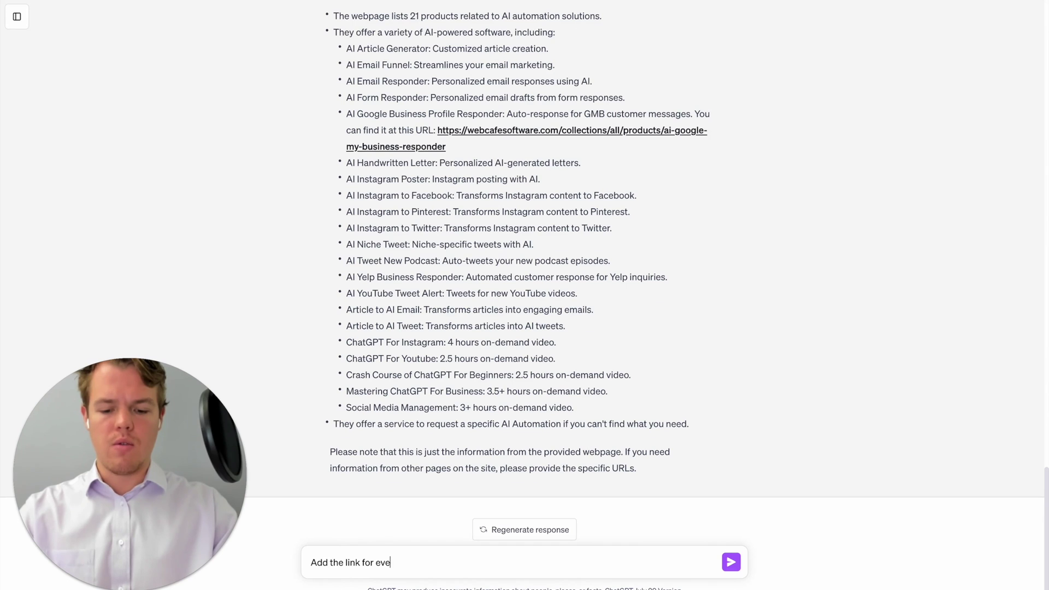
pyautogui.write('ry product')
pyautogui.press('Return')
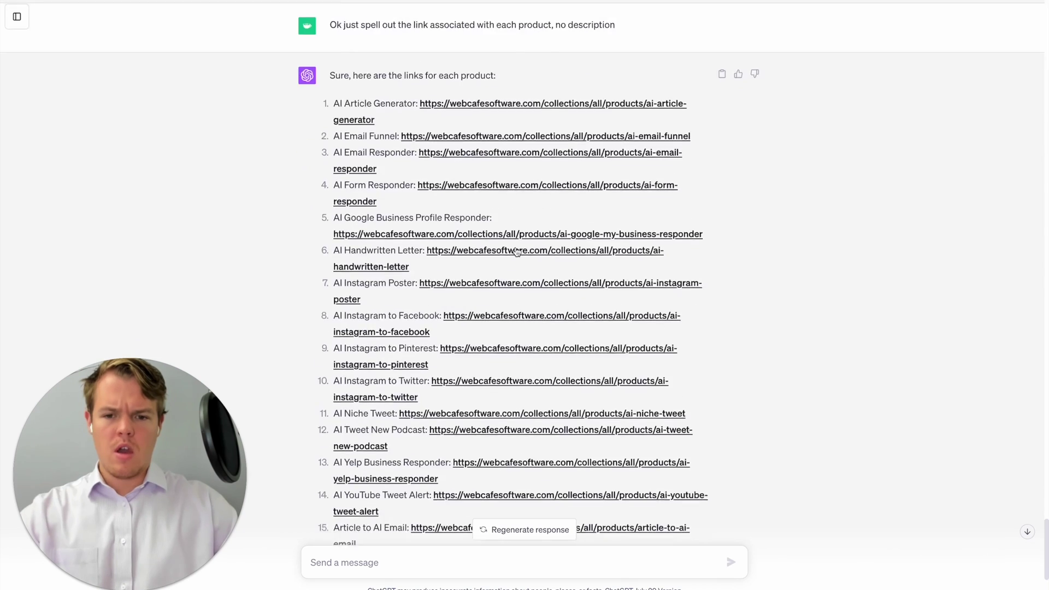
# - Copy the full list of product links from the answer into the text file under the heading "Shop Selection:"
pyautogui.scroll(-5, 465, 387)
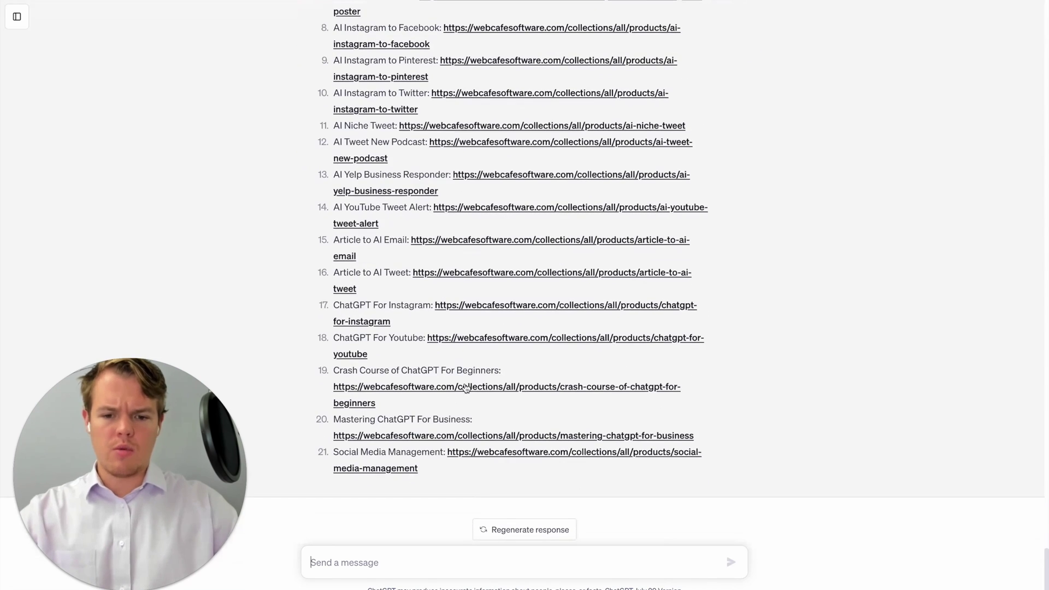
pyautogui.moveTo(428, 467); pyautogui.dragTo(334, 141)
pyautogui.press('super+c')
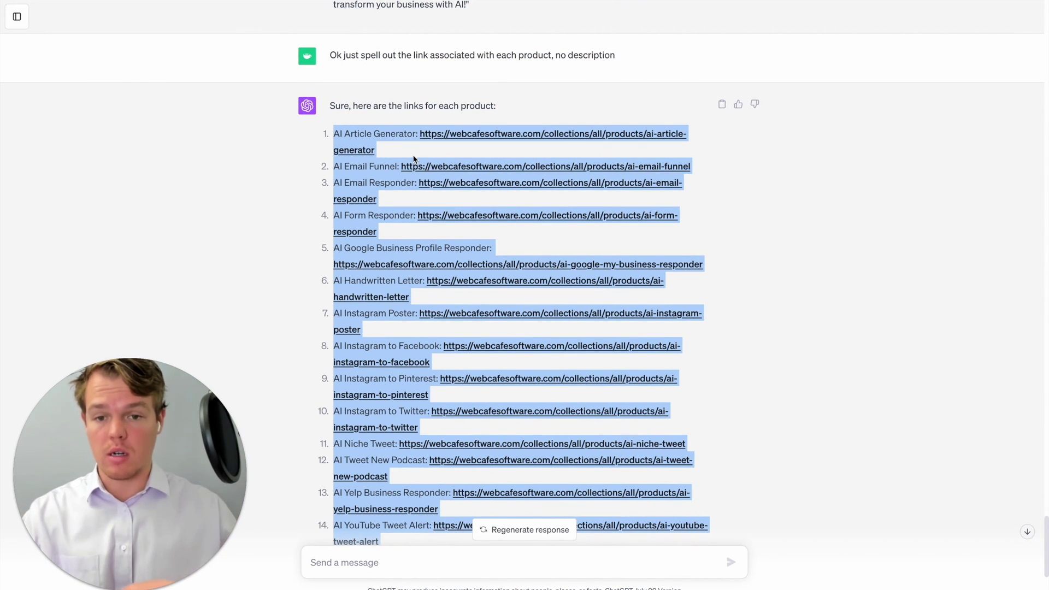
pyautogui.press('super+Tab')
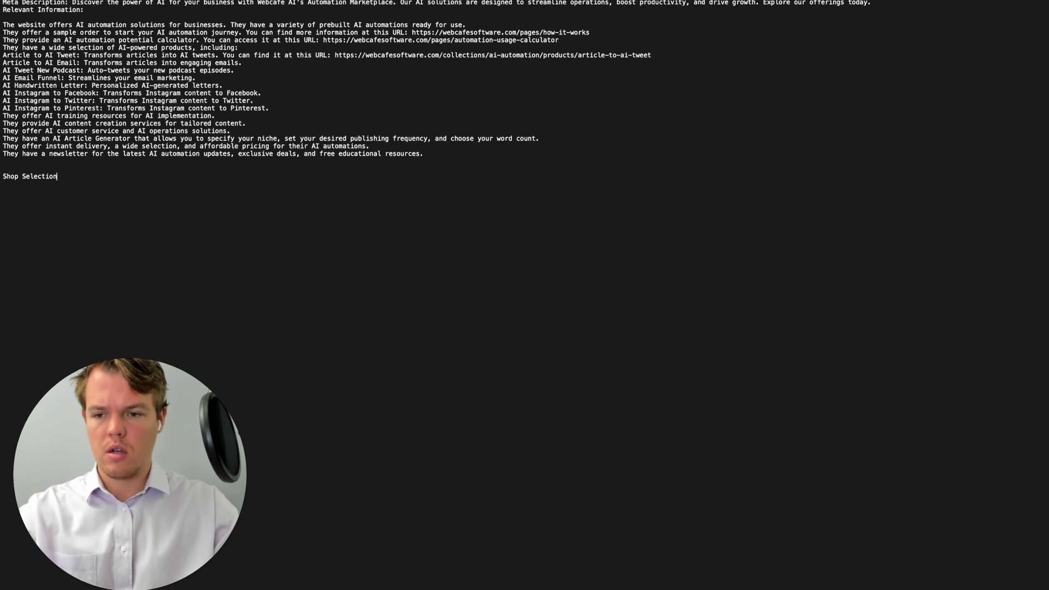
pyautogui.press('super+v')
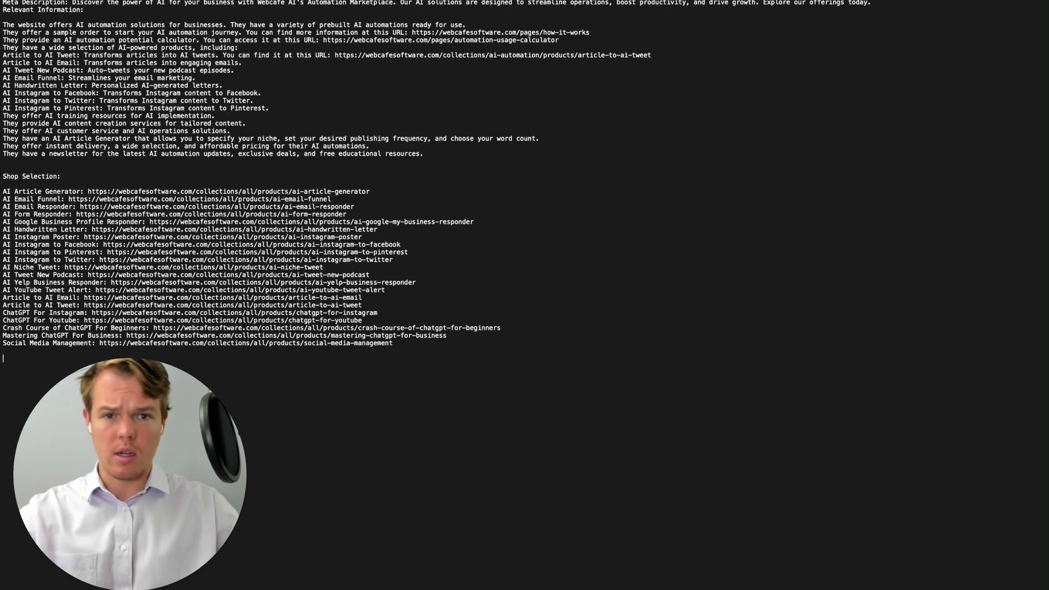
# - Copy the collections page's meta title, meta description and product descriptions from ChatGPT into the text file directly below "Shop Selection:"
pyautogui.press('super+Tab')
pyautogui.scroll(-1, 631, 486)
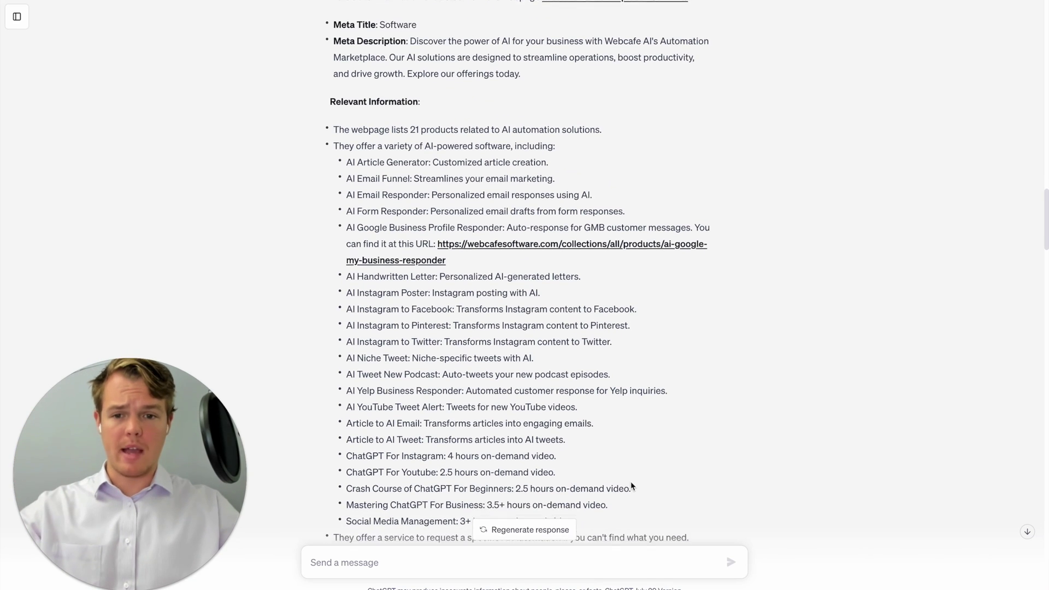
pyautogui.scroll(-1, 632, 485)
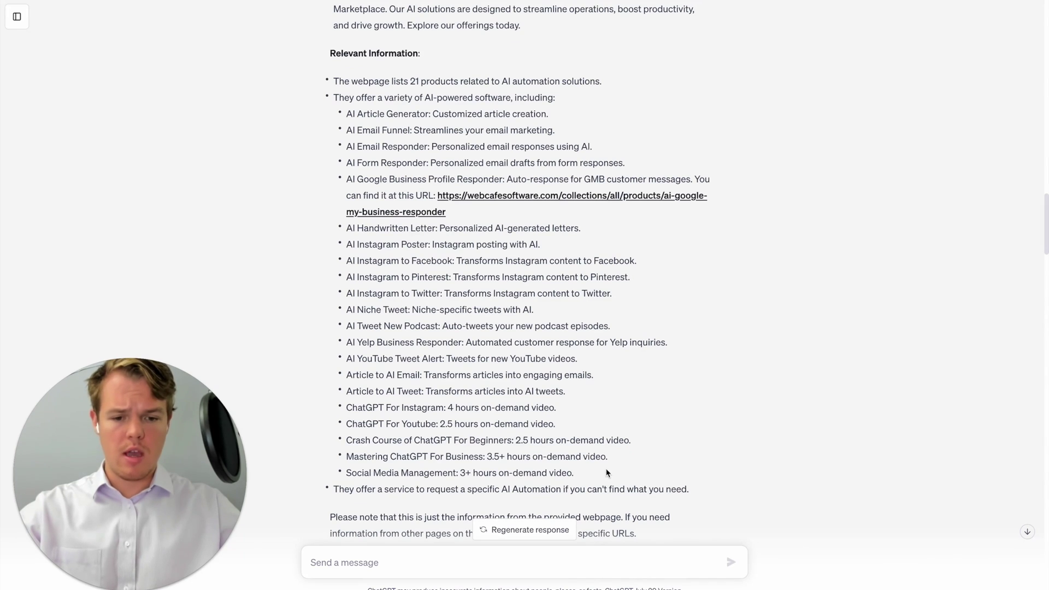
pyautogui.moveTo(587, 471); pyautogui.dragTo(336, 454)
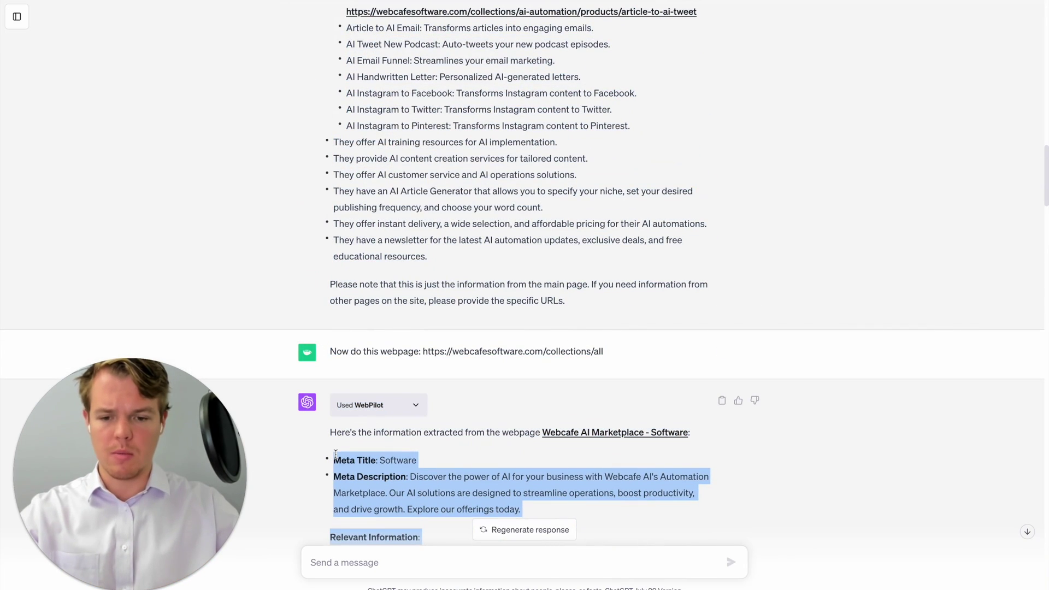
pyautogui.scroll(-3, 398, 420)
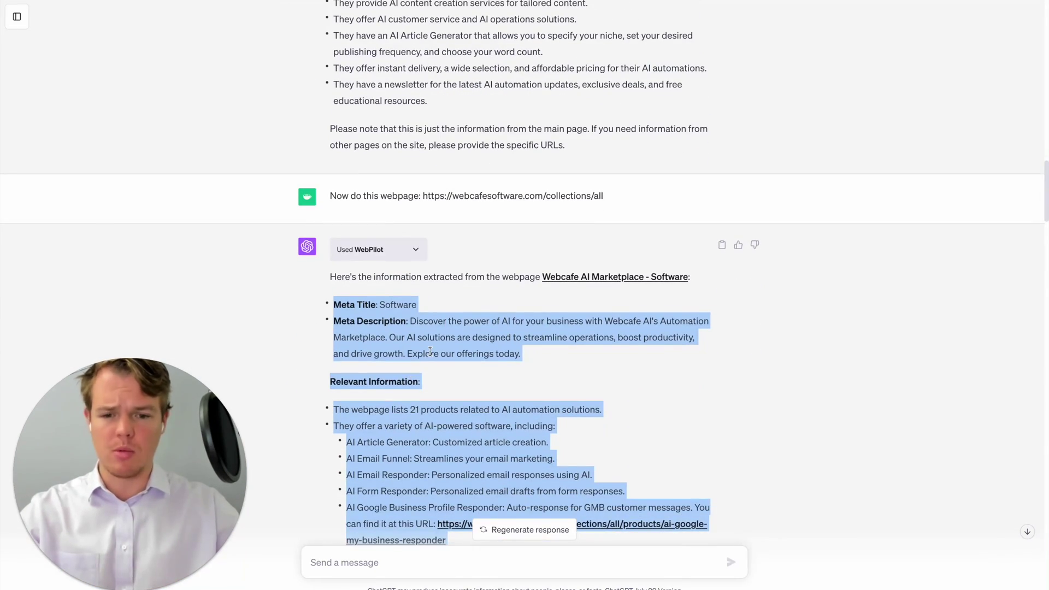
pyautogui.press('super+c')
pyautogui.press('super+Tab')
pyautogui.click(85, 177)
pyautogui.press('Return')
pyautogui.press('Return')
pyautogui.press('super+v')
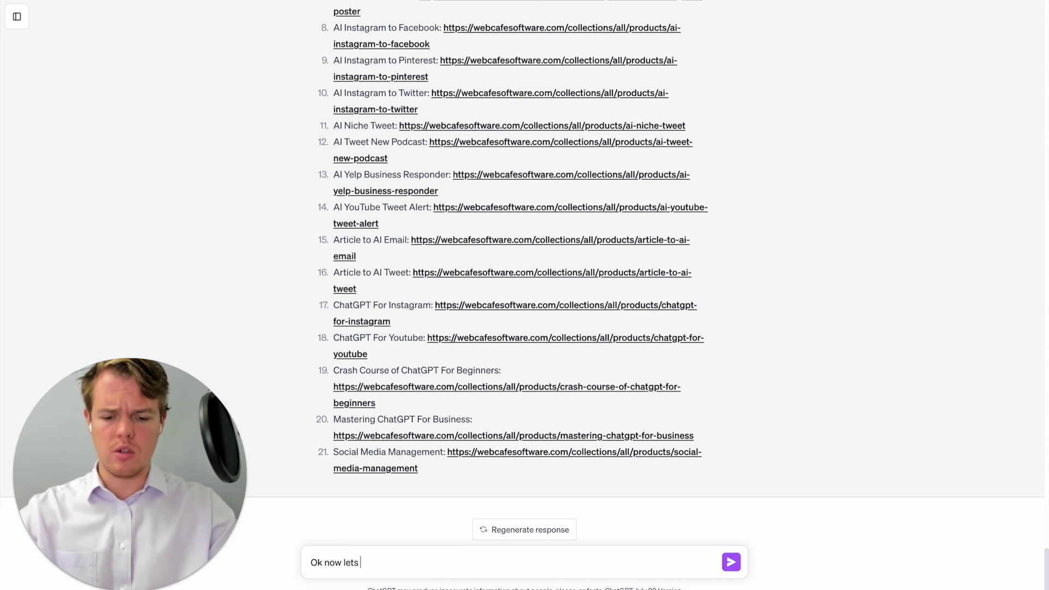
pyautogui.hotkey('ctrl', 'v')
pyautogui.press('Return')
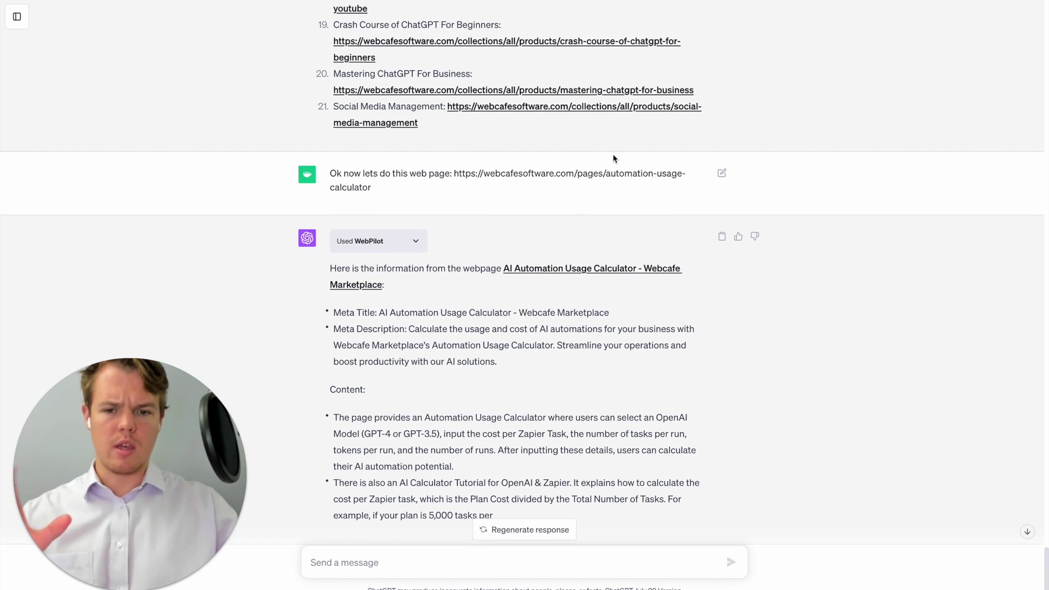
# - Edit the sent calculator prompt to add the separate paragraph "From here on out spell out every link" and resubmit it
pyautogui.click(720, 173)
pyautogui.click(440, 188)
pyautogui.press('Return')
pyautogui.press('Return')
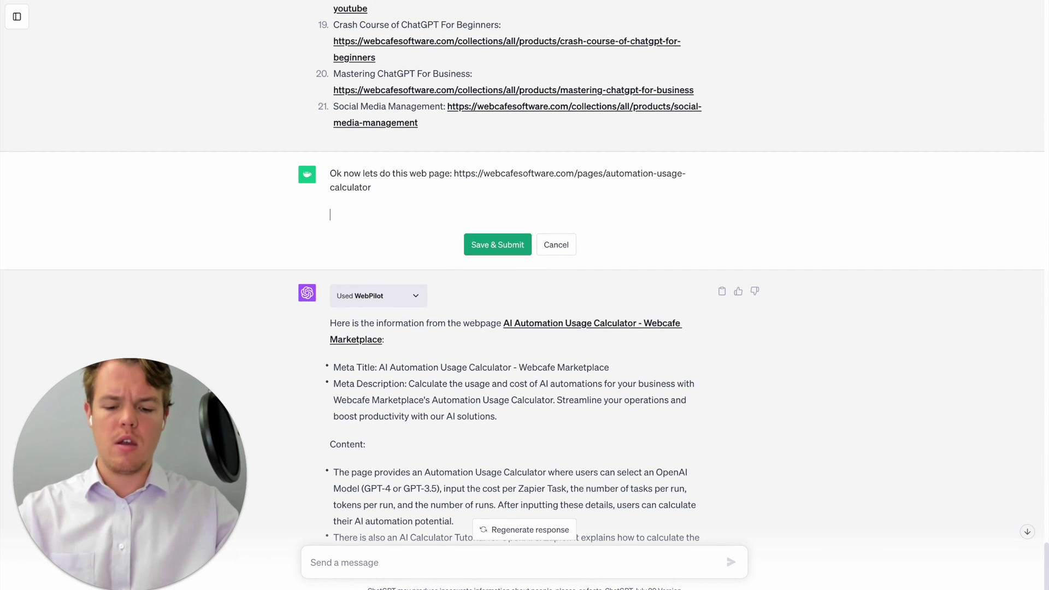
pyautogui.write('From here on out s')
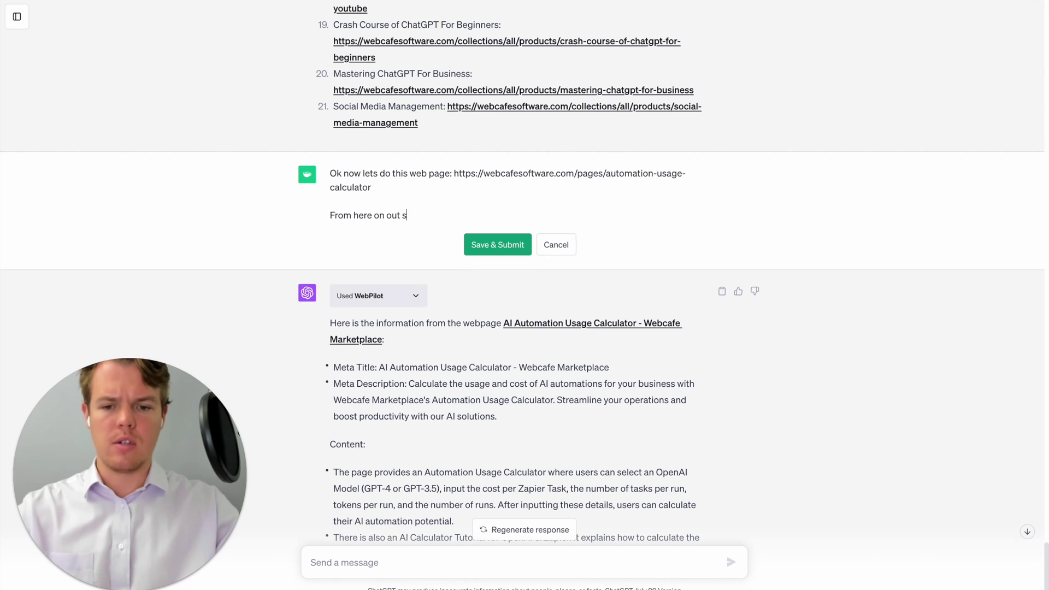
pyautogui.write('pell out of')
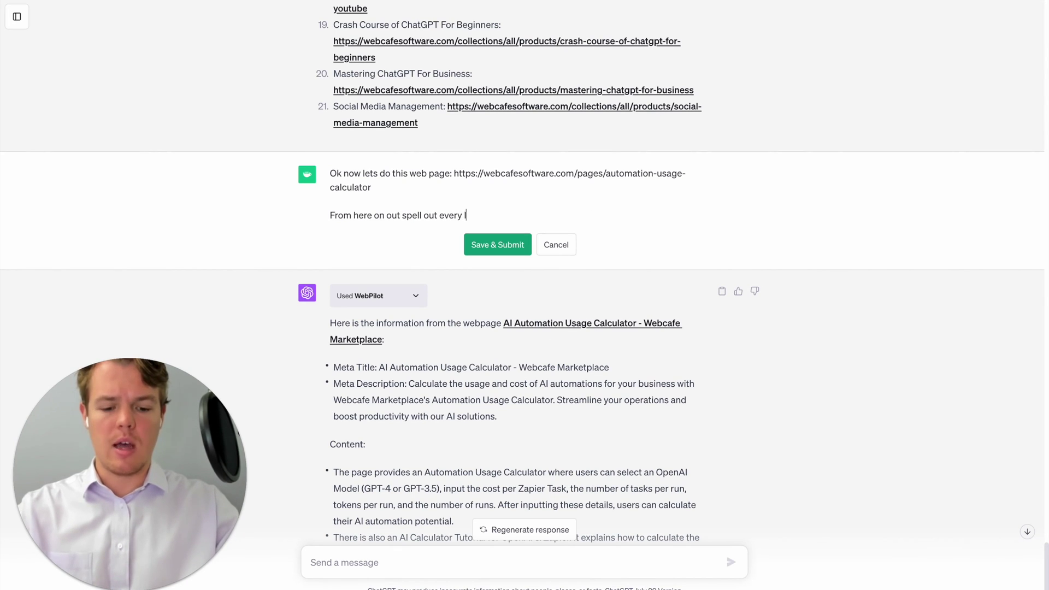
pyautogui.click(497, 244)
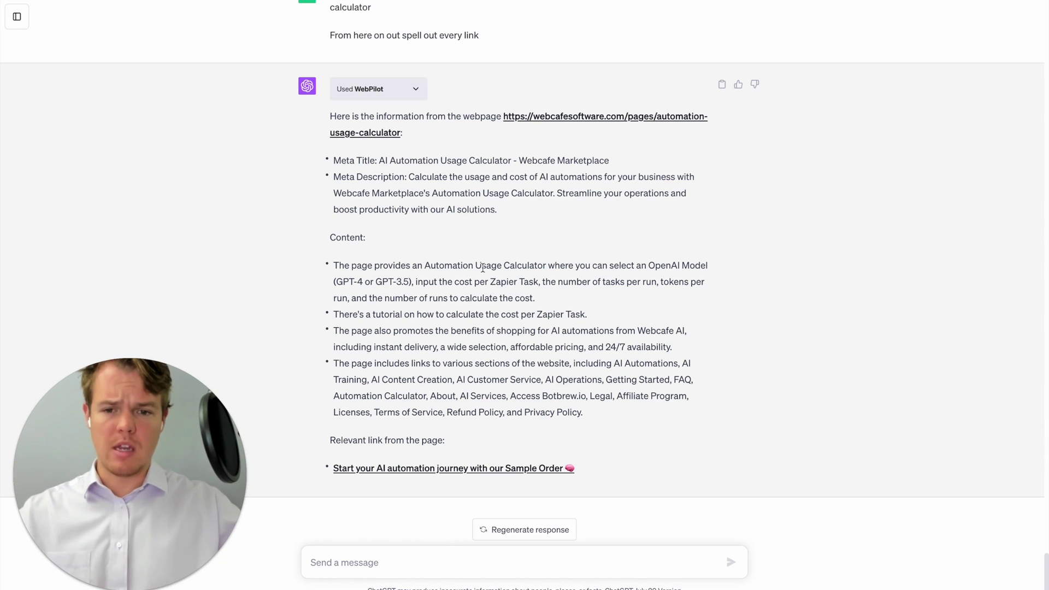
# - Copy the calculator page's extracted information into the text file under the heading "AI automation Calculator:" and look over the compiled file
pyautogui.moveTo(584, 414); pyautogui.dragTo(329, 119)
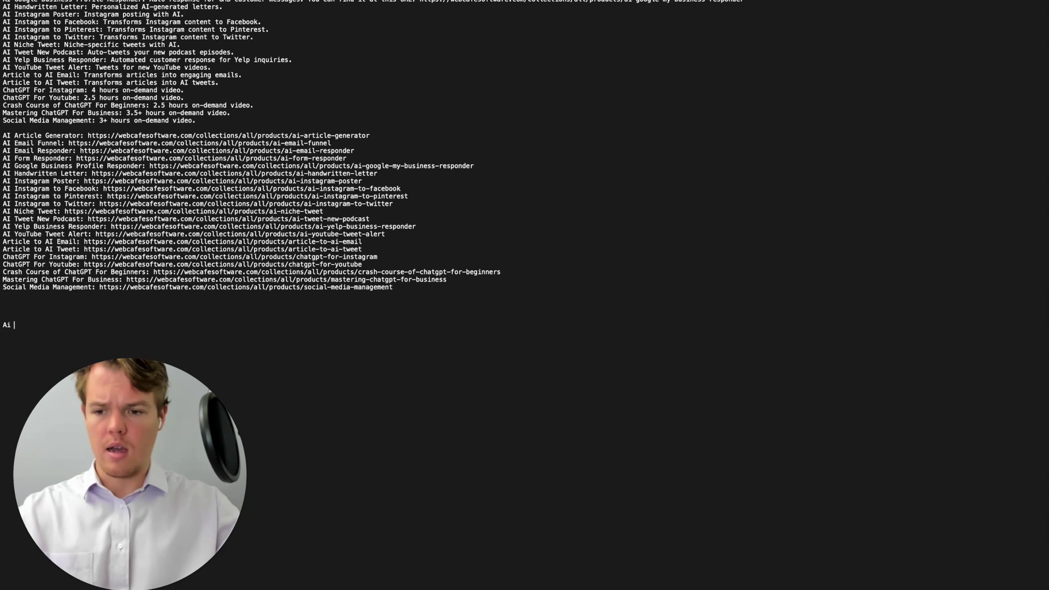
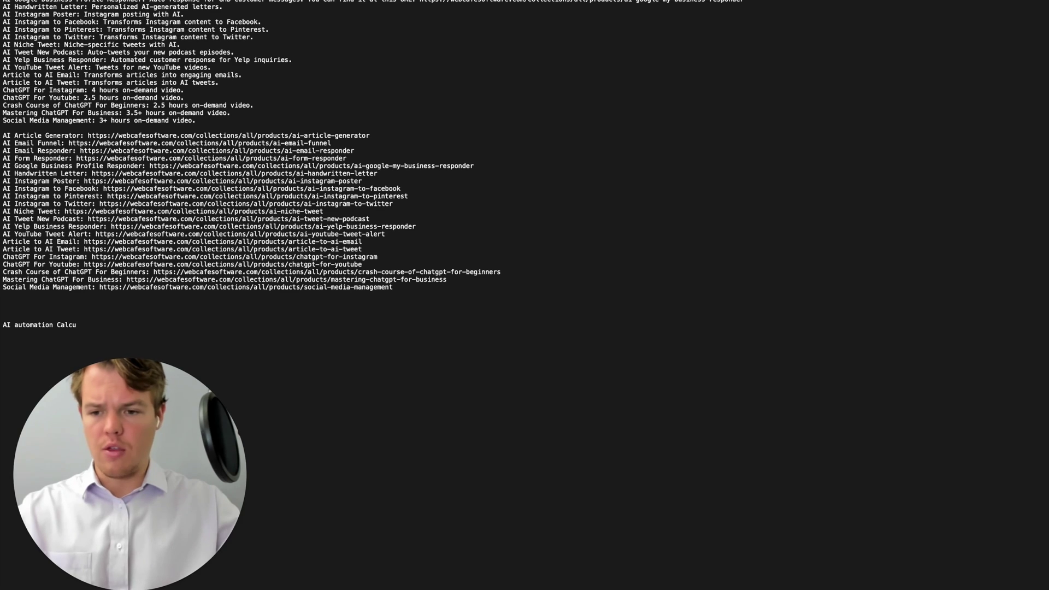
pyautogui.write("Here is the information from the webpage https://webcafesoftware.com/pages/automation-usage-calculator:  Meta Title: AI Automation Usage Calculator - Webcafe Marketplace Meta Description: Calculate the usage and cost of AI automations for your business with Webcafe Marketplace's Automation Usage Calculator. Streamline your operations and boost productivity with our AI solutions. Content:  The page provides an Automation Usage Calculator where you can select an OpenAI Model (GPT-4 or GPT-3.5), input the cost per Zapier Task, the number of tasks per run, tokens per run, and the number of runs to calculate the cost. There's a tutorial on how to calculate the cost per Zapier Task. The page also promotes the benefits of shopping for AI automations from Webcafe AI, including instant delivery, a wide selection, affordable pricing, and 24/7 availability. The page includes links to various sections of the website, including AI Automations, AI Training, AI Content Creation, AI Customer Service, AI Operations, Getting Started, FAQ, Automation Calculator, About, AI Services, Access Botbrew.io, Legal, Affiliate Program, Licenses, Terms of Service, Refund Policy, and Privacy Policy.")
pyautogui.scroll(-3, 362, 291)
pyautogui.press('Return')
pyautogui.press('Return')
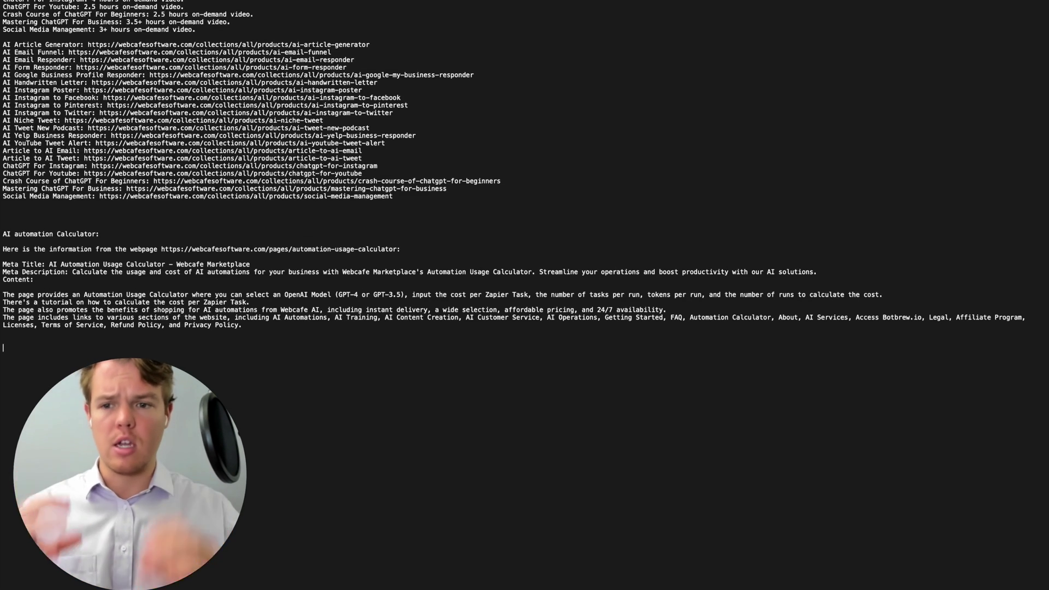
pyautogui.scroll(3, 443, 221)
pyautogui.scroll(-3, 444, 221)
pyautogui.scroll(-1, 444, 221)
pyautogui.scroll(10, 132, 221)
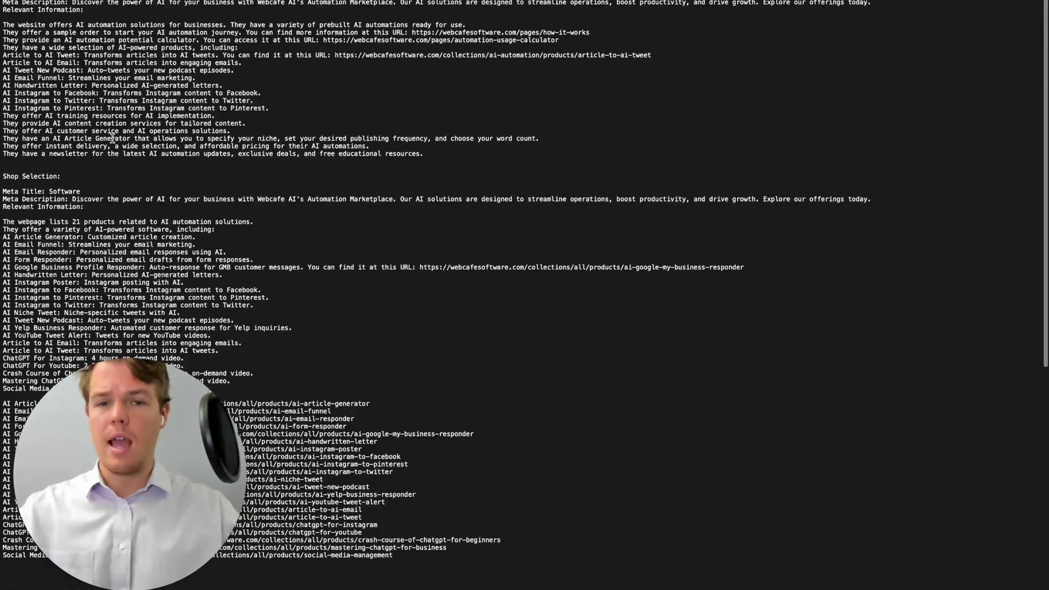
pyautogui.scroll(-10, 112, 139)
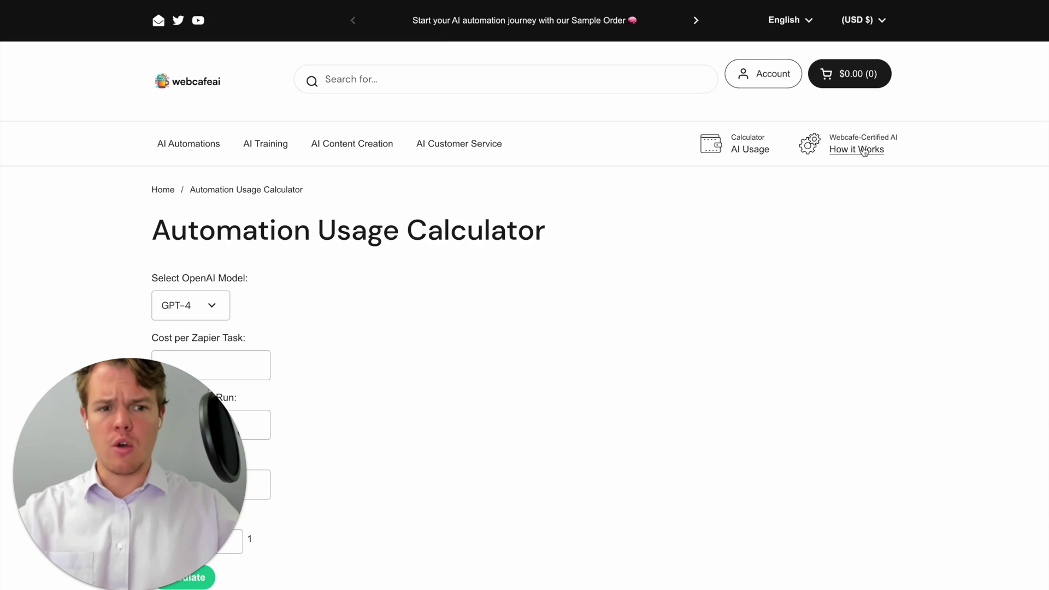
pyautogui.click(855, 152)
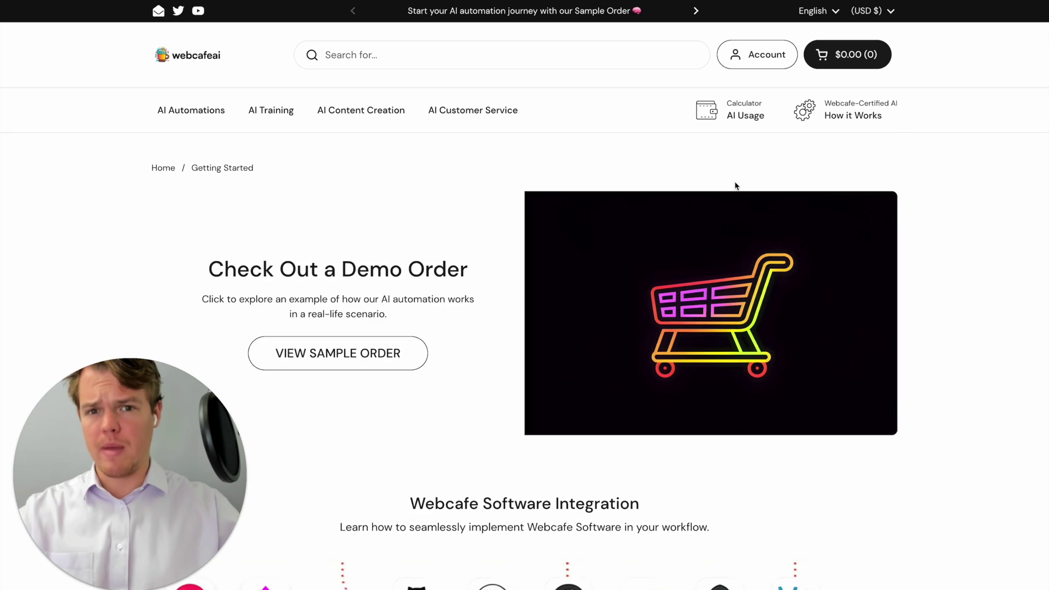
pyautogui.scroll(-10, 732, 233)
pyautogui.scroll(10, 732, 234)
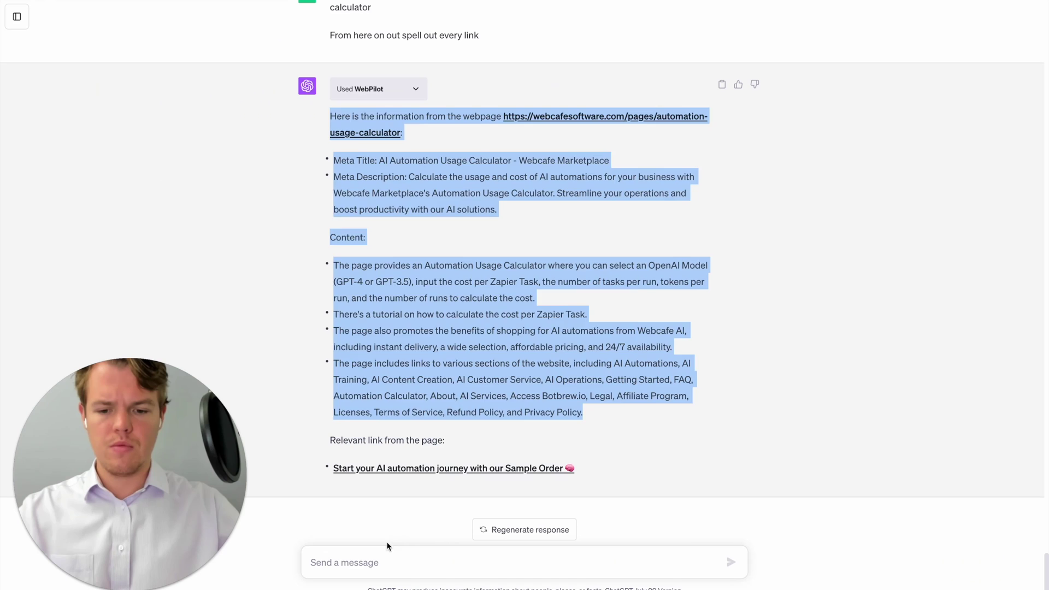
pyautogui.click(374, 557)
pyautogui.write('Ok le')
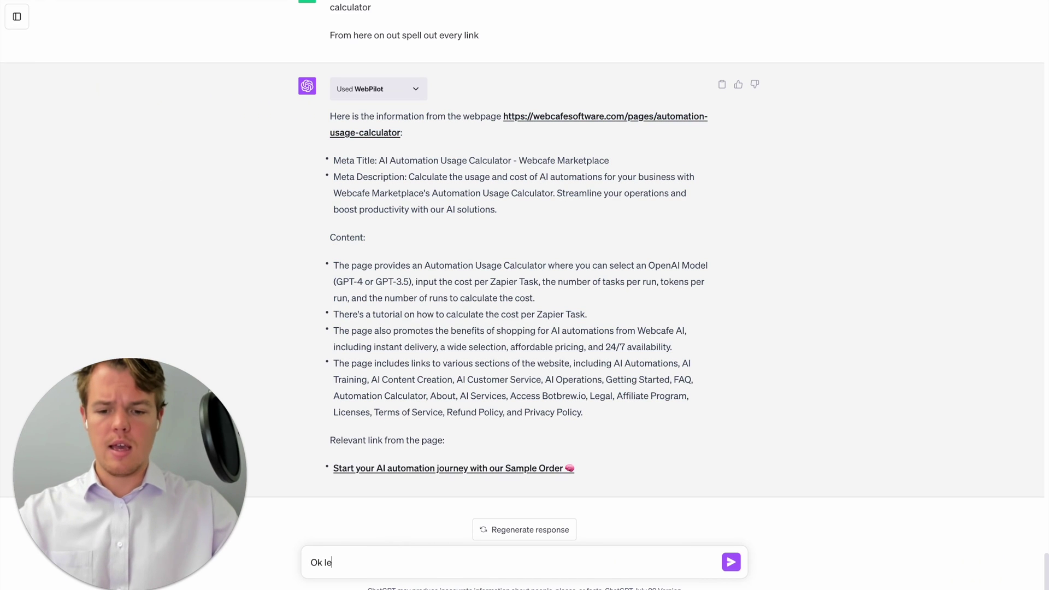
pyautogui.write('ts do')
pyautogui.write('https://webcafesoftware.com/pages/how-it-works')
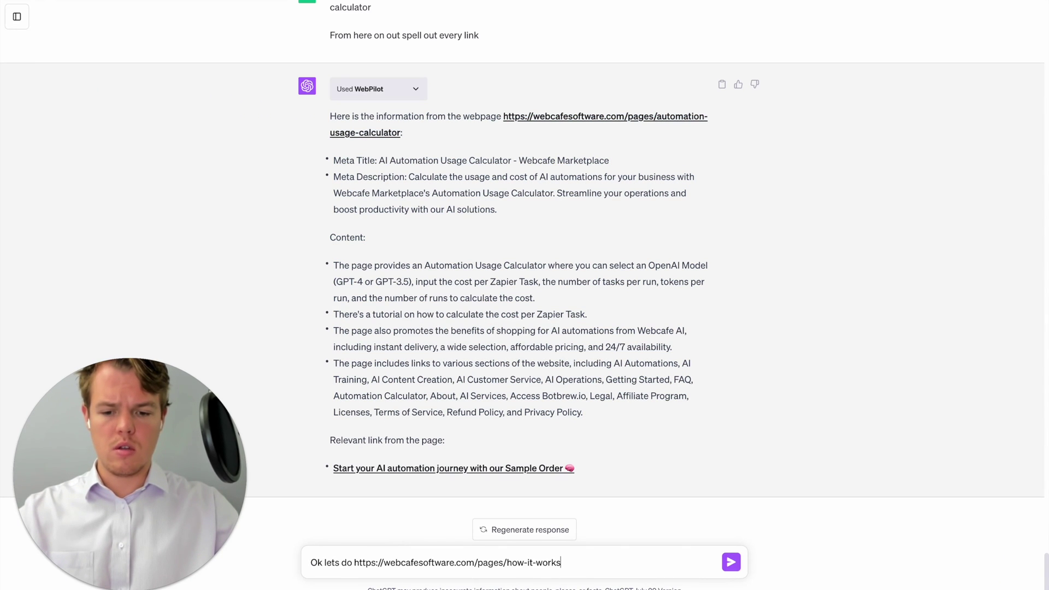
pyautogui.press('Return')
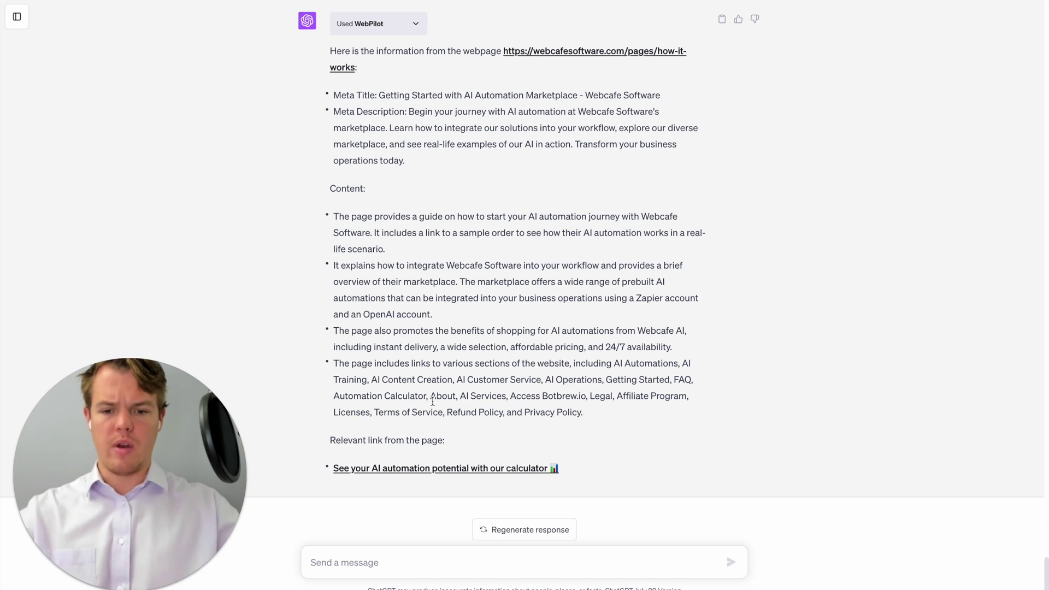
# - Copy the how-it-works page's extracted information from ChatGPT into the text file under the heading "How it works with installing webcafe ai software:"
pyautogui.scroll(1, 431, 414)
pyautogui.moveTo(592, 447); pyautogui.dragTo(330, 85)
pyautogui.press('super+c')
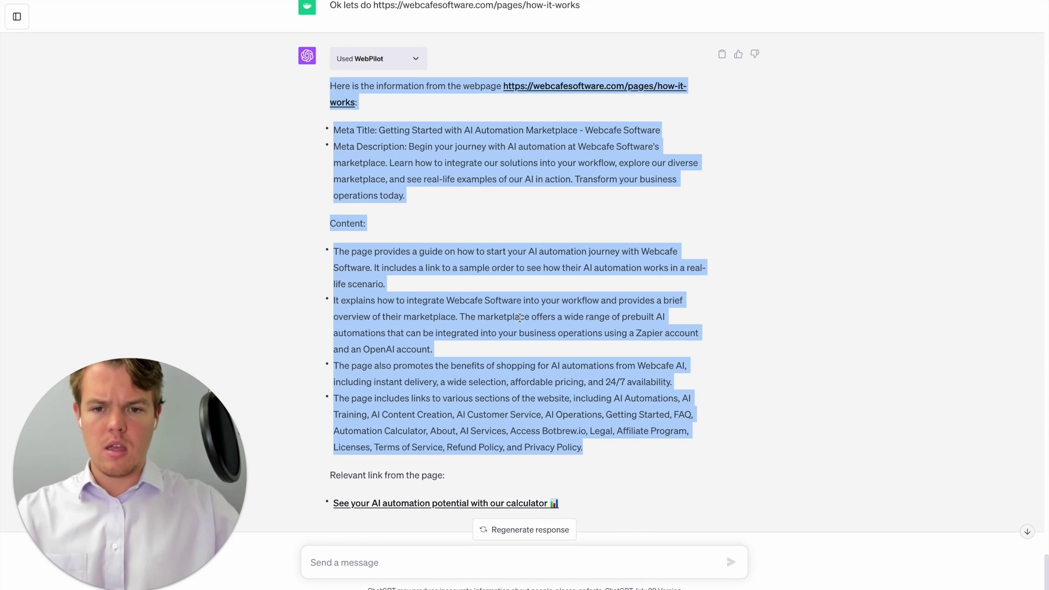
pyautogui.press('super+Tab')
pyautogui.write('H')
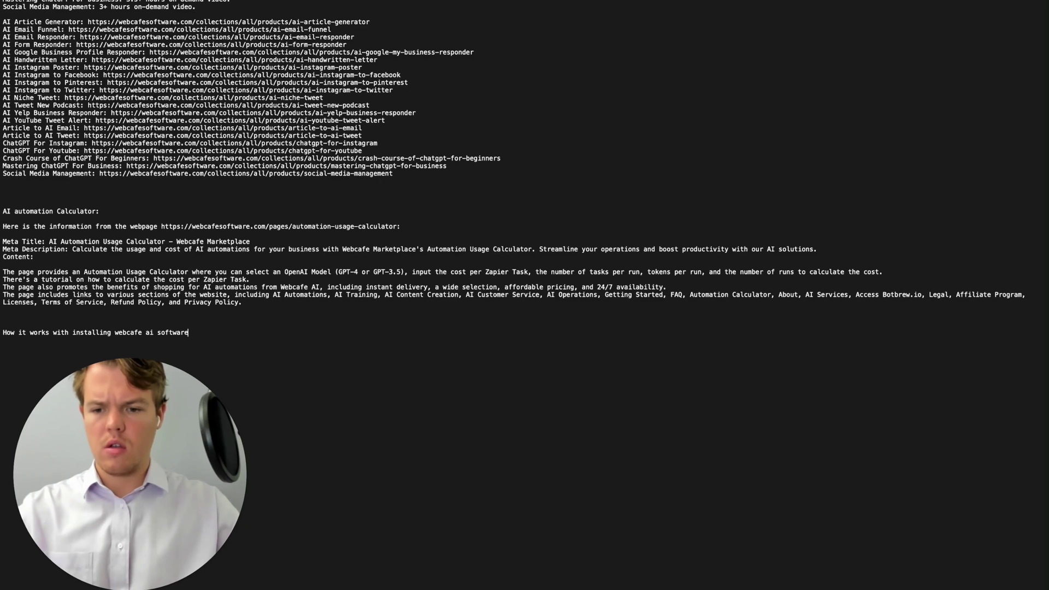
pyautogui.press('super+v')
pyautogui.scroll(-5, 403, 363)
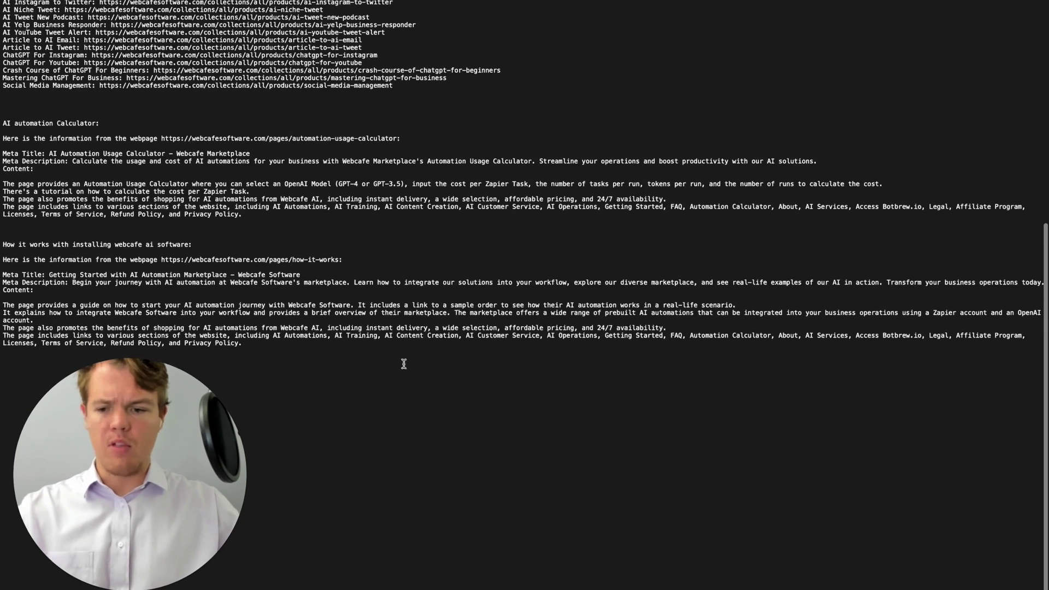
pyautogui.press('Return')
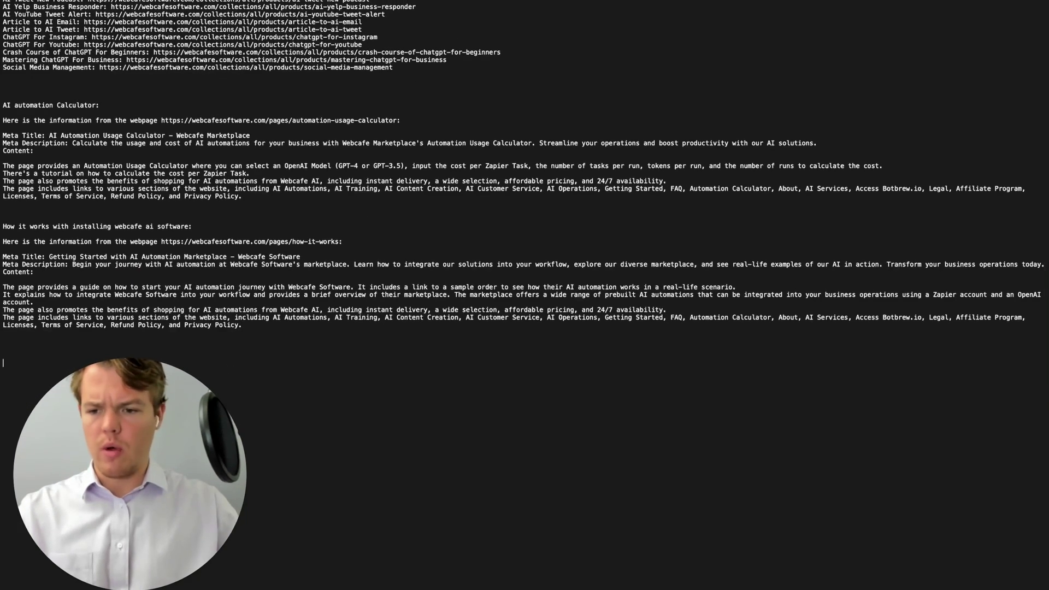
# - Open the website's FAQ page and copy ChatGPT's extracted information for it into the text file under the heading "FAQ webpage:"
pyautogui.scroll(-2, 420, 339)
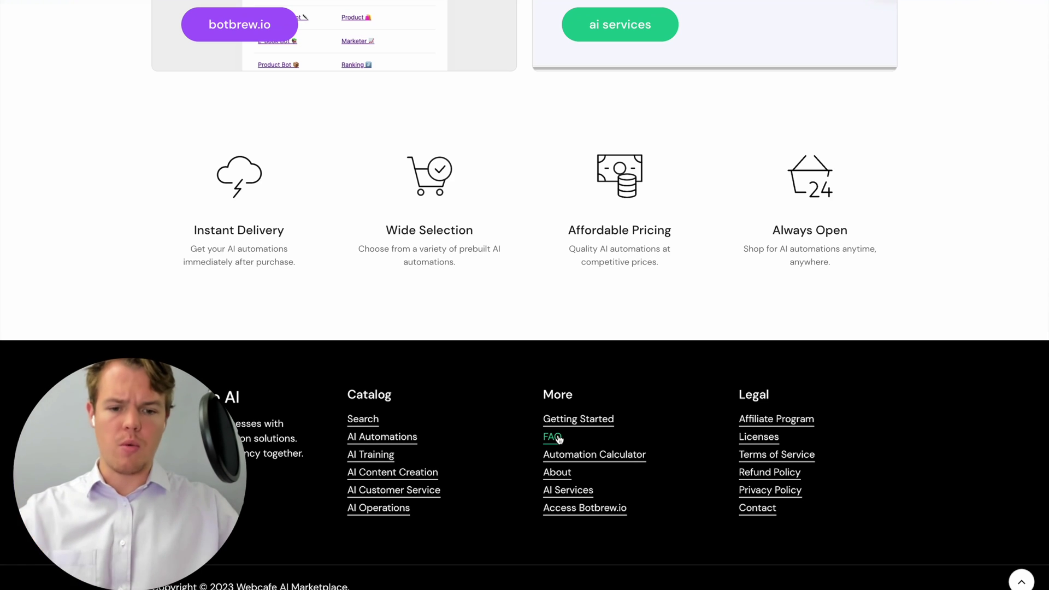
pyautogui.click(551, 436)
pyautogui.click(527, 261)
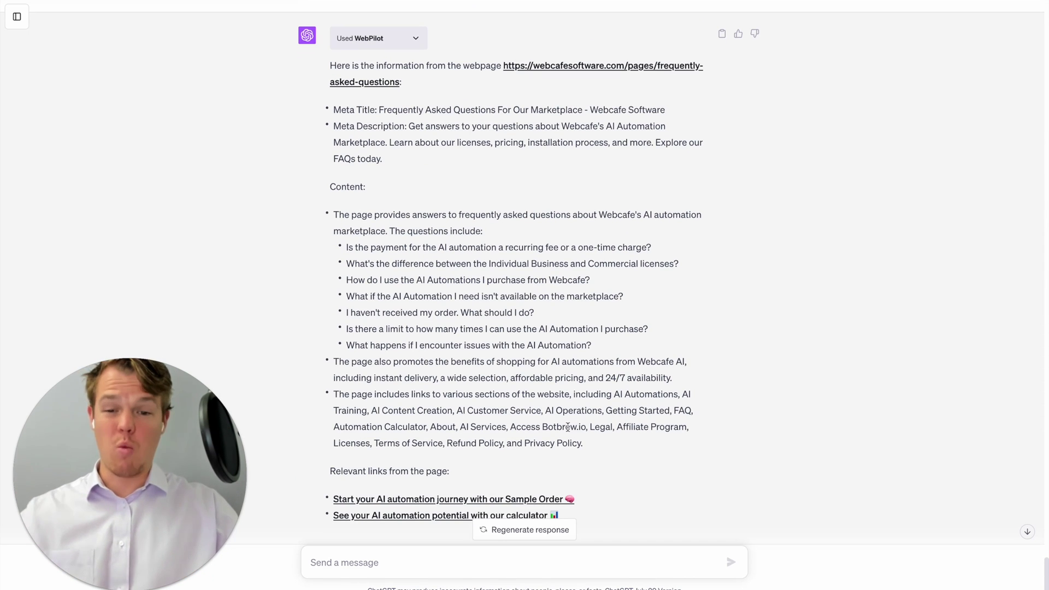
pyautogui.moveTo(590, 445); pyautogui.dragTo(329, 74)
pyautogui.press('super+c')
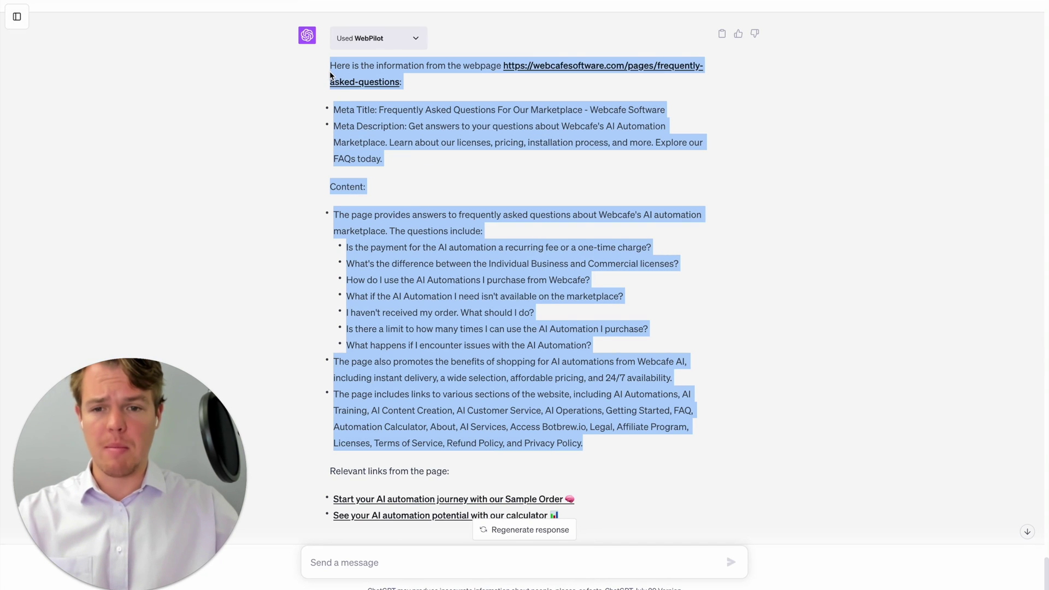
pyautogui.press('super+Tab')
pyautogui.write('FAQ')
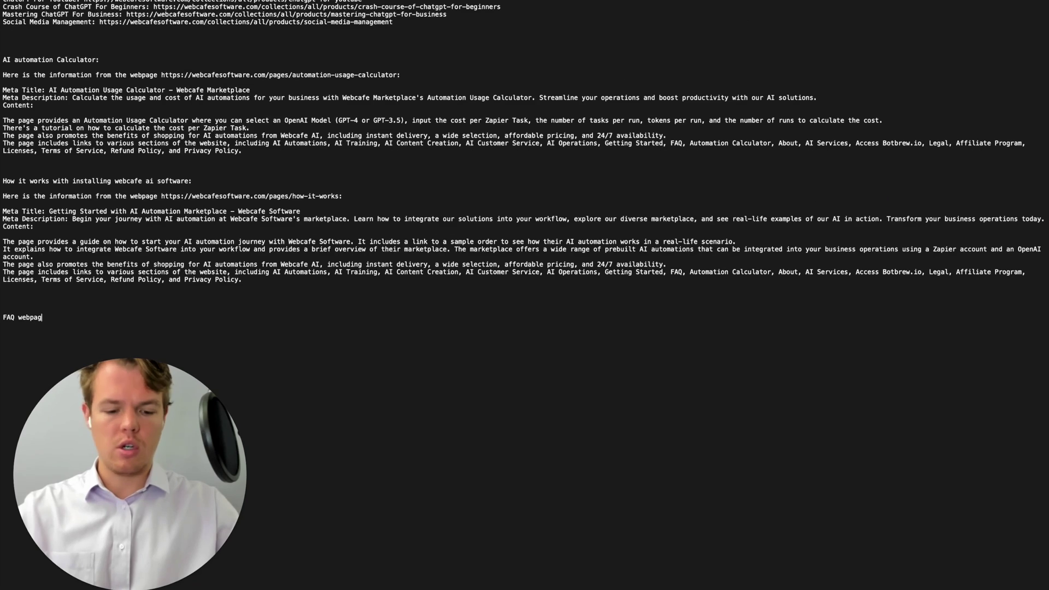
pyautogui.press('super+v')
pyautogui.scroll(-5, 331, 305)
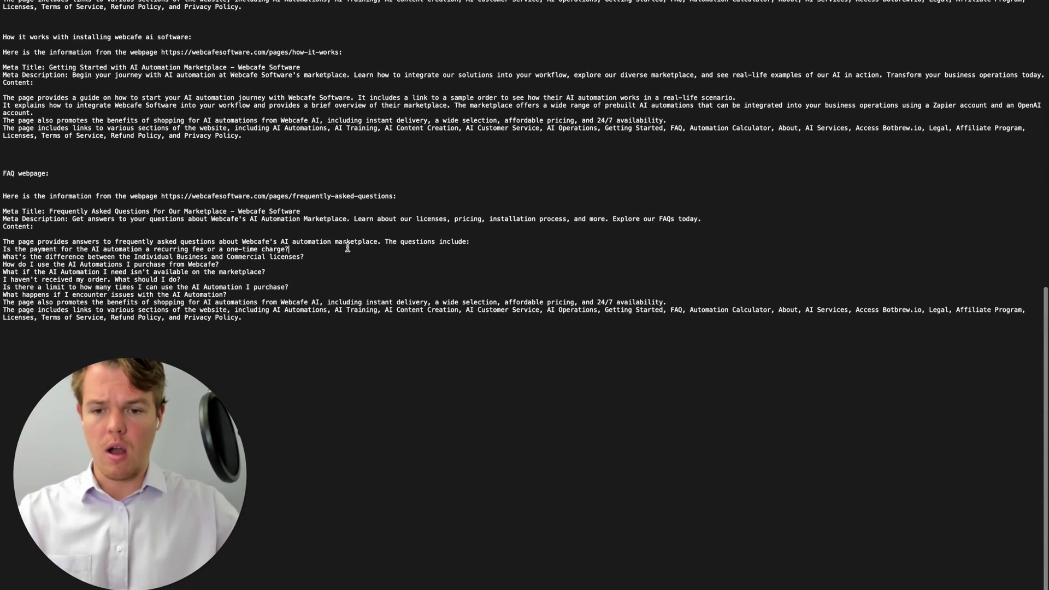
# - Separate the questions in the text file's FAQ section with blank lines to make room for answers
pyautogui.press('Return')
pyautogui.press('Return')
pyautogui.press('Return')
pyautogui.press('Return')
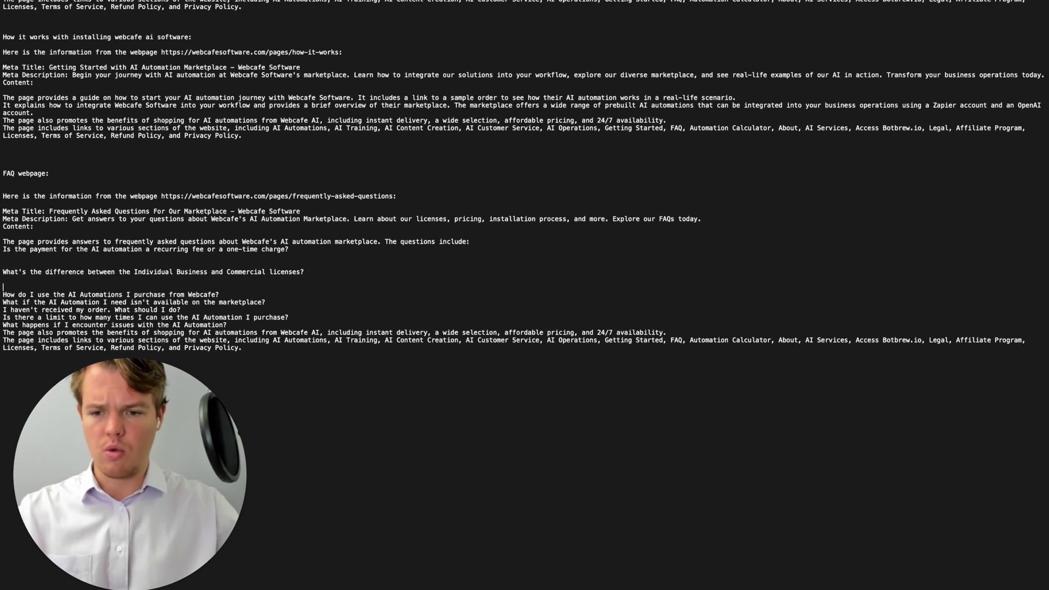
pyautogui.click(274, 294)
pyautogui.press('Return')
pyautogui.press('Return')
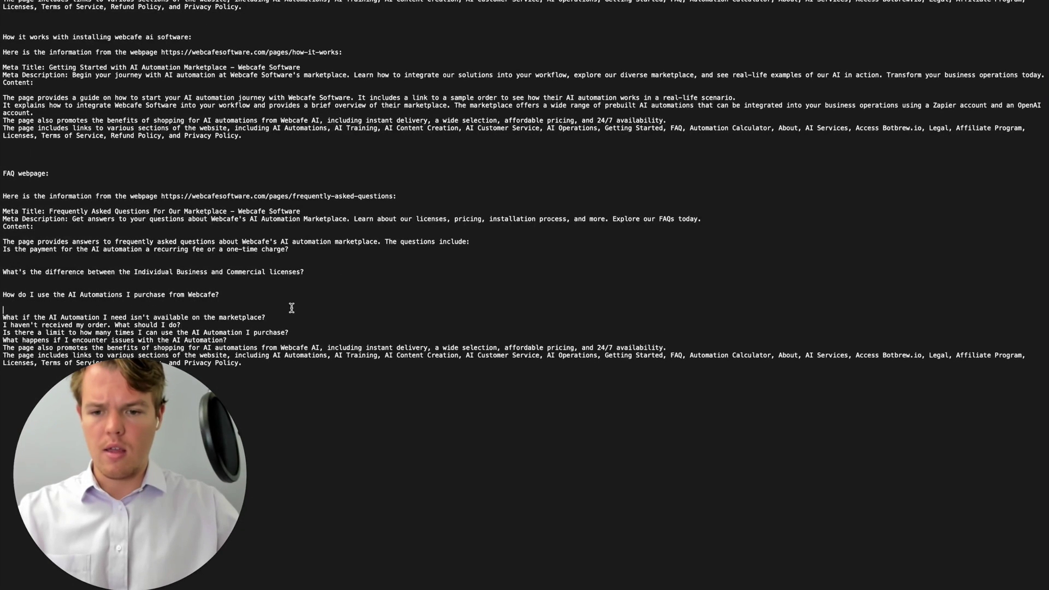
pyautogui.press('Return')
pyautogui.press('Return')
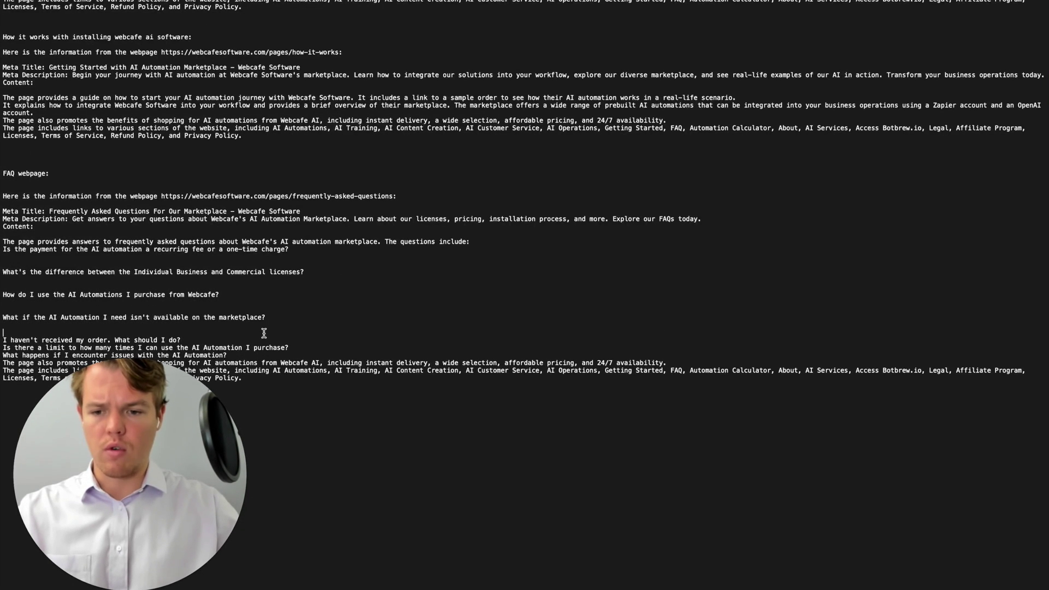
pyautogui.click(233, 340)
pyautogui.press('Return')
pyautogui.press('Return')
pyautogui.click(302, 362)
pyautogui.press('Return')
pyautogui.press('Return')
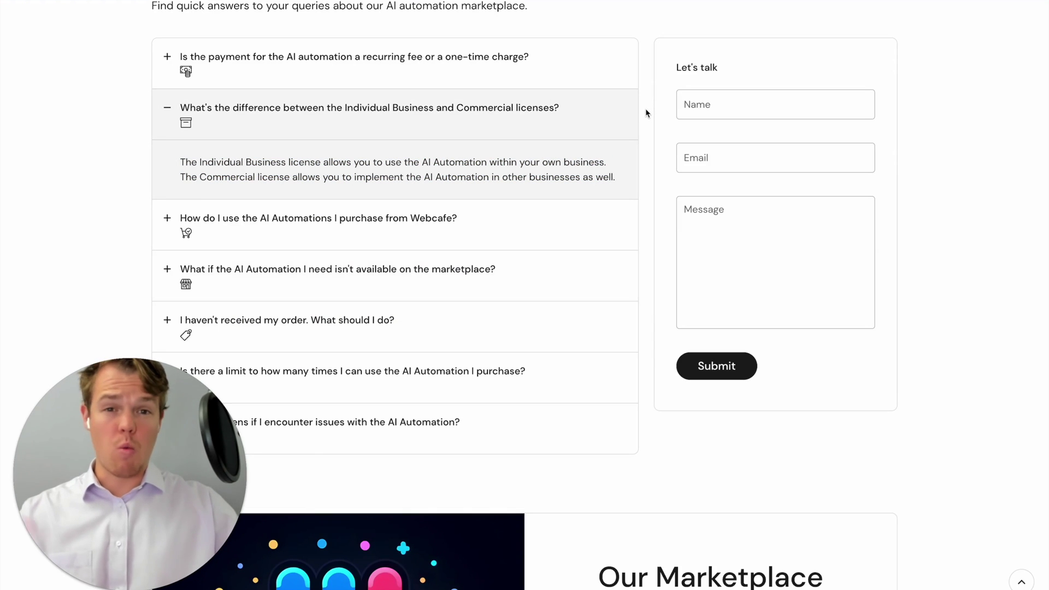
# - Expand the questions on the website's FAQ page and copy each answer under its matching question in the text file
pyautogui.click(429, 214)
pyautogui.click(412, 121)
pyautogui.click(391, 76)
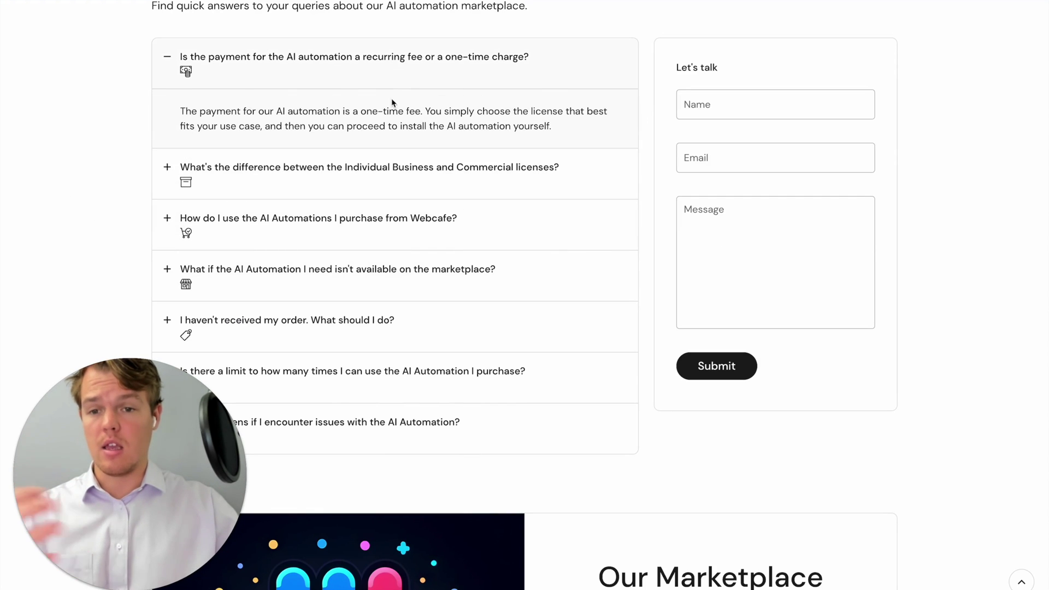
pyautogui.click(351, 172)
pyautogui.click(332, 207)
pyautogui.tripleClick(297, 213)
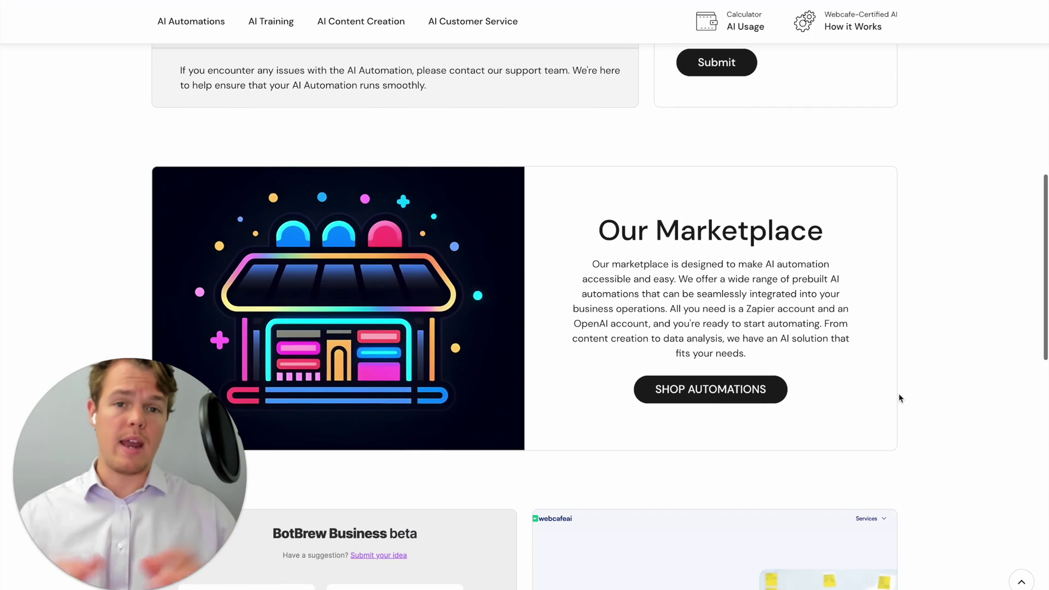
# - Open the website's About page and copy ChatGPT's extracted about-us information into the text file under the heading "About me:"
pyautogui.scroll(-15, 899, 398)
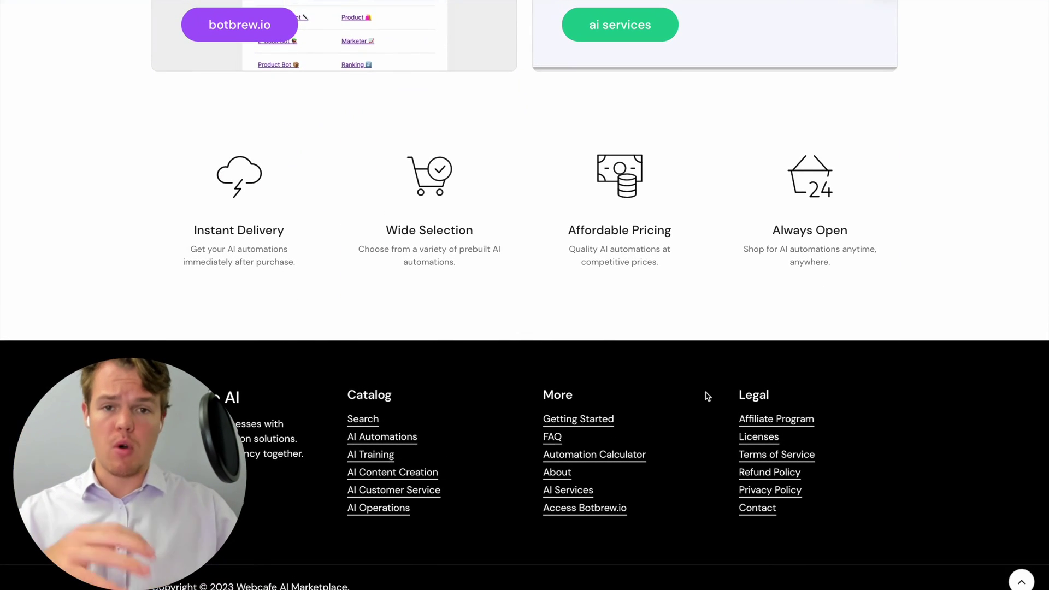
pyautogui.click(564, 475)
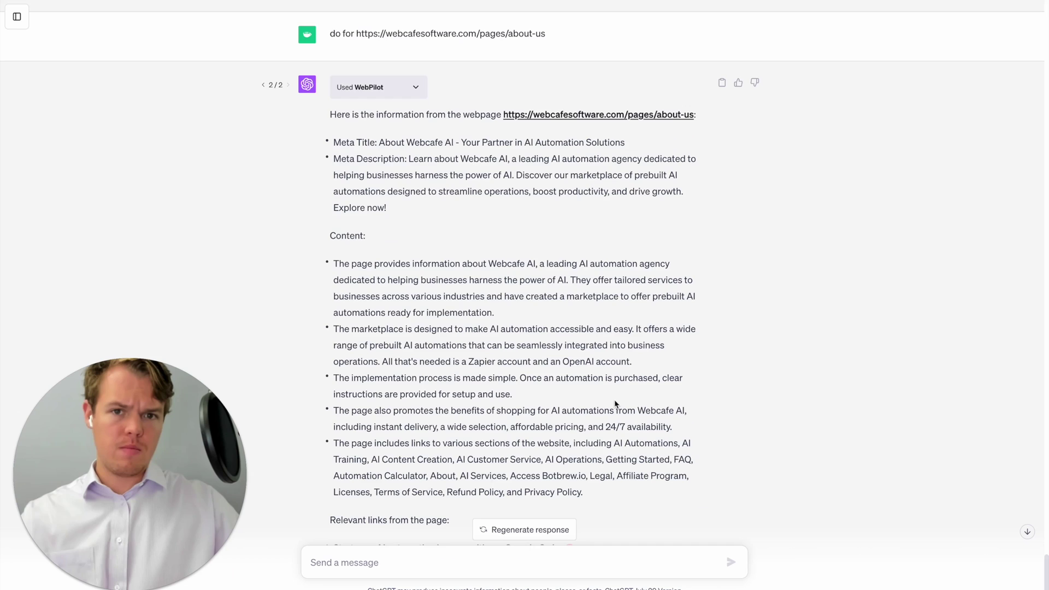
pyautogui.scroll(-2, 615, 402)
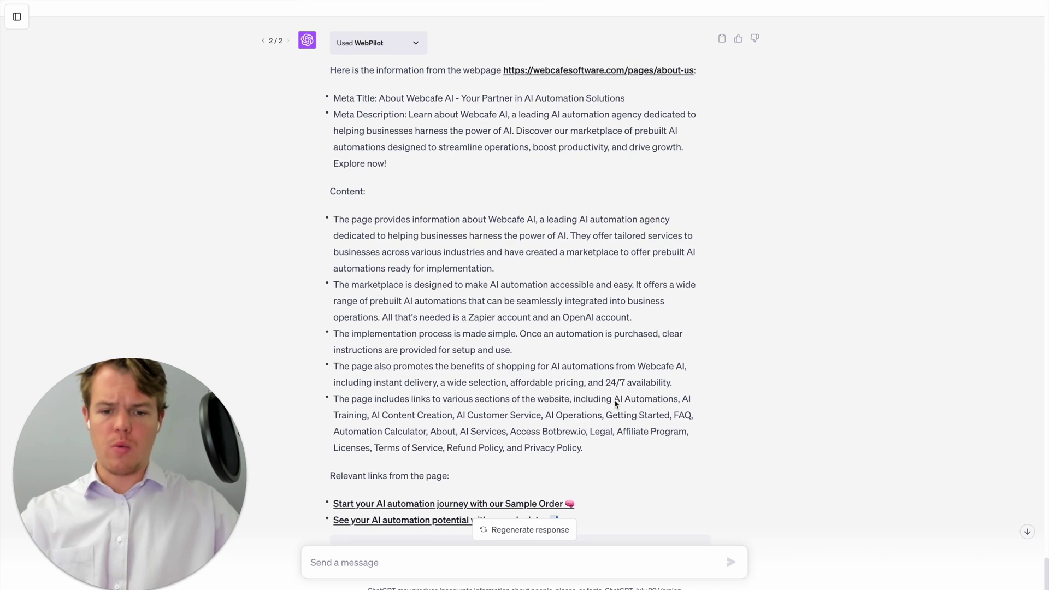
pyautogui.moveTo(597, 444); pyautogui.dragTo(324, 69)
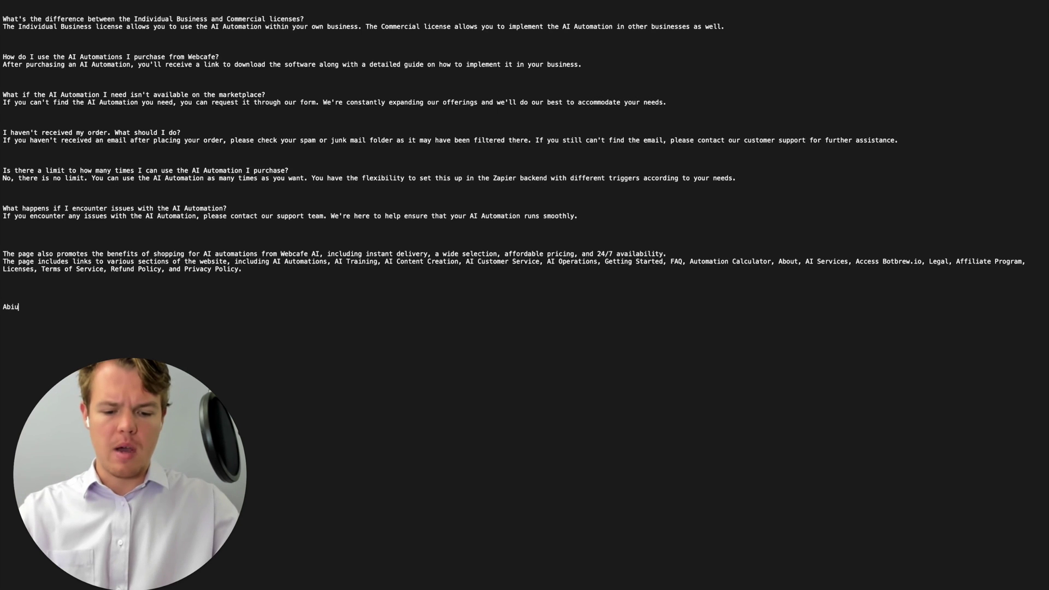
pyautogui.press('super+v')
pyautogui.scroll(-2, 231, 300)
pyautogui.scroll(-2, 230, 300)
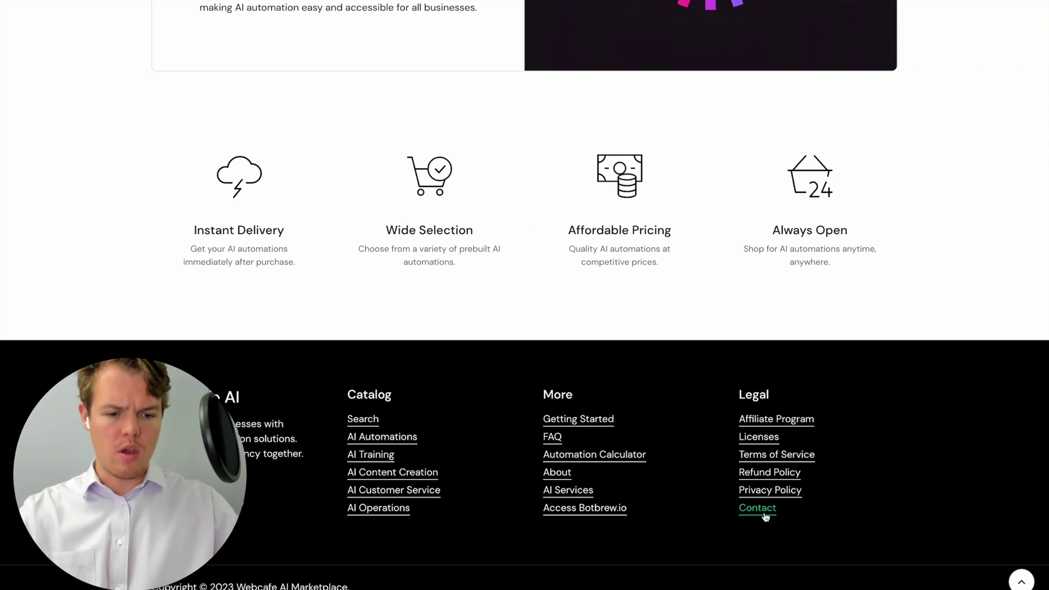
pyautogui.click(758, 507)
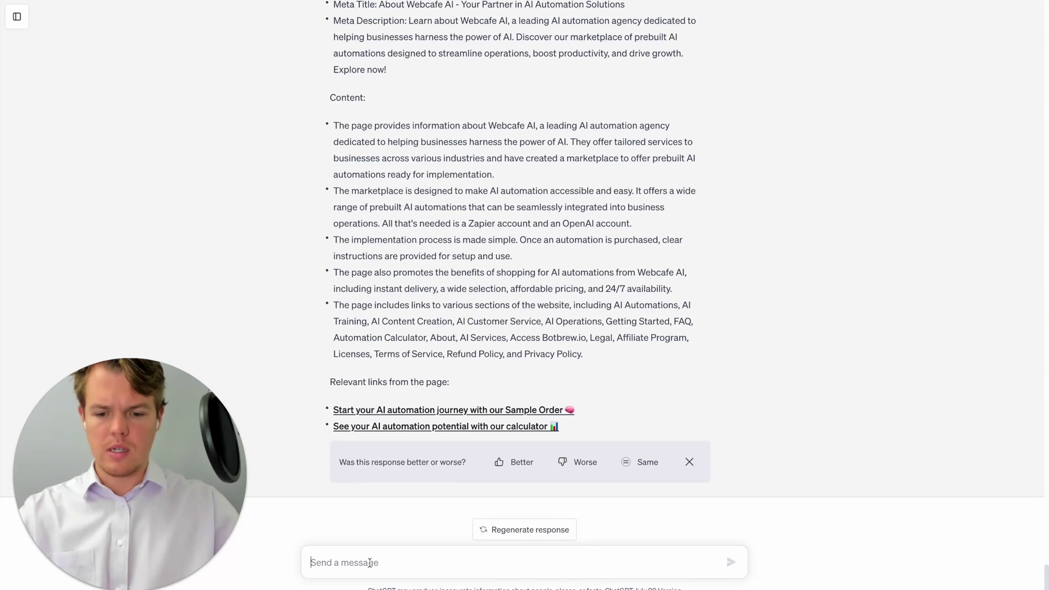
pyautogui.write('As for')
pyautogui.write('https://webcafeai.com/pages/contact')
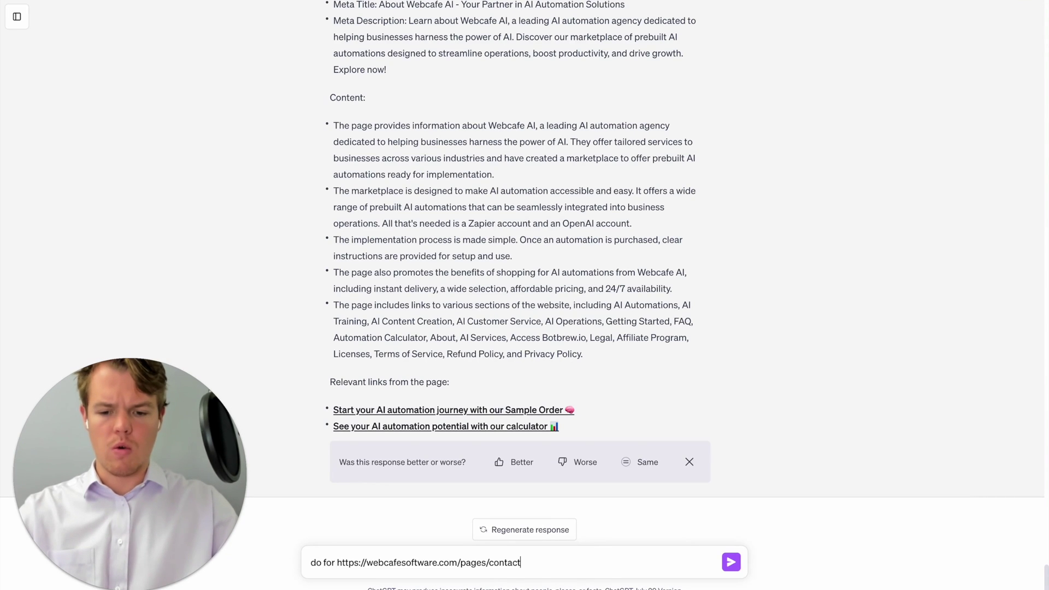
pyautogui.hotkey('ctrl', 'a')
pyautogui.press('BackSpace')
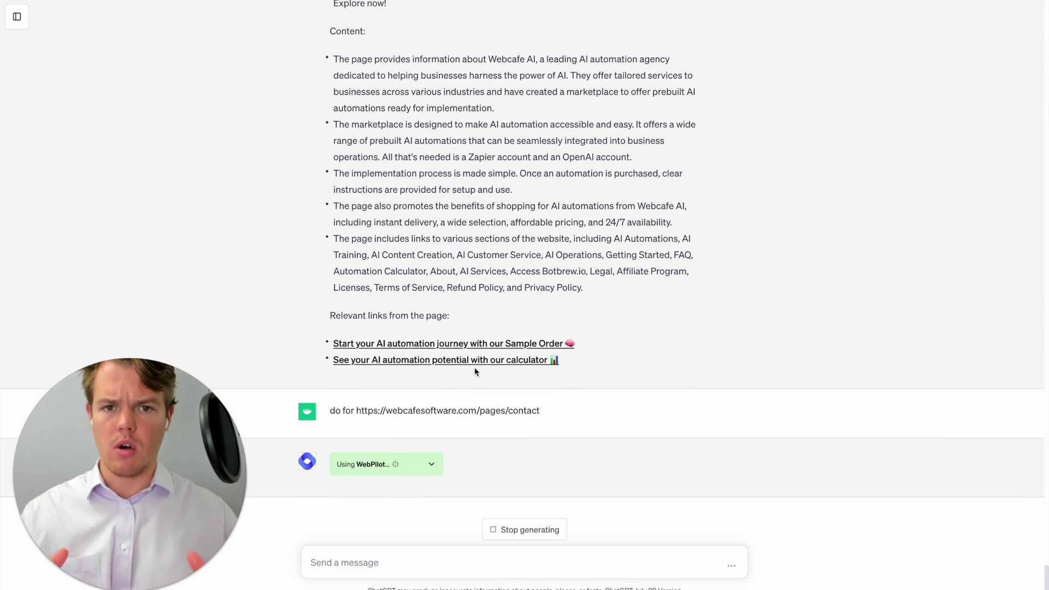
# - Copy the contact page's extracted information from ChatGPT into the text file under the heading "Contact Web Page:"
pyautogui.moveTo(587, 401); pyautogui.dragTo(321, 120)
pyautogui.press('super+c')
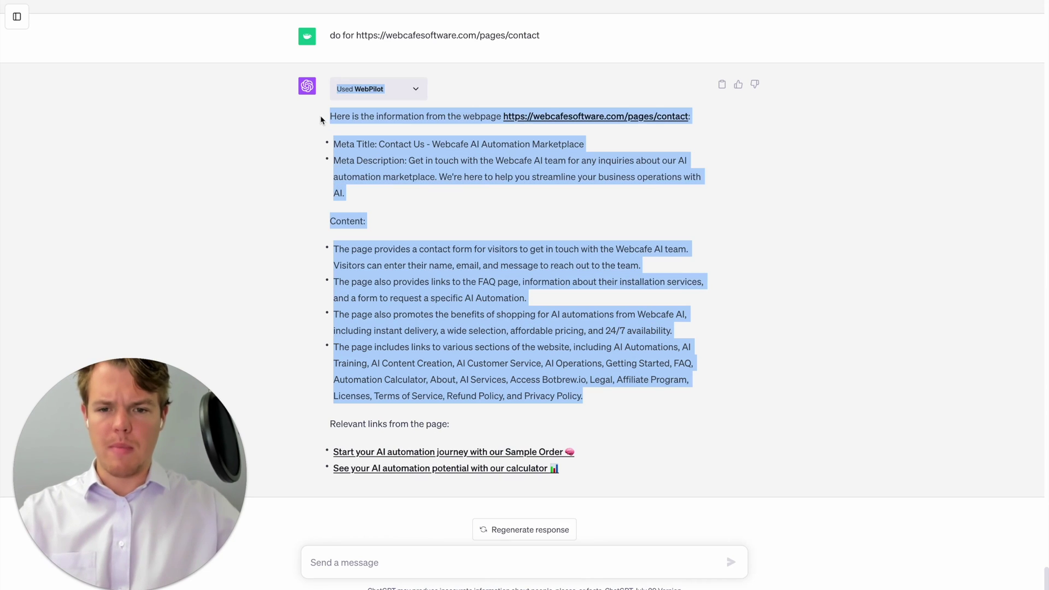
pyautogui.click(320, 119)
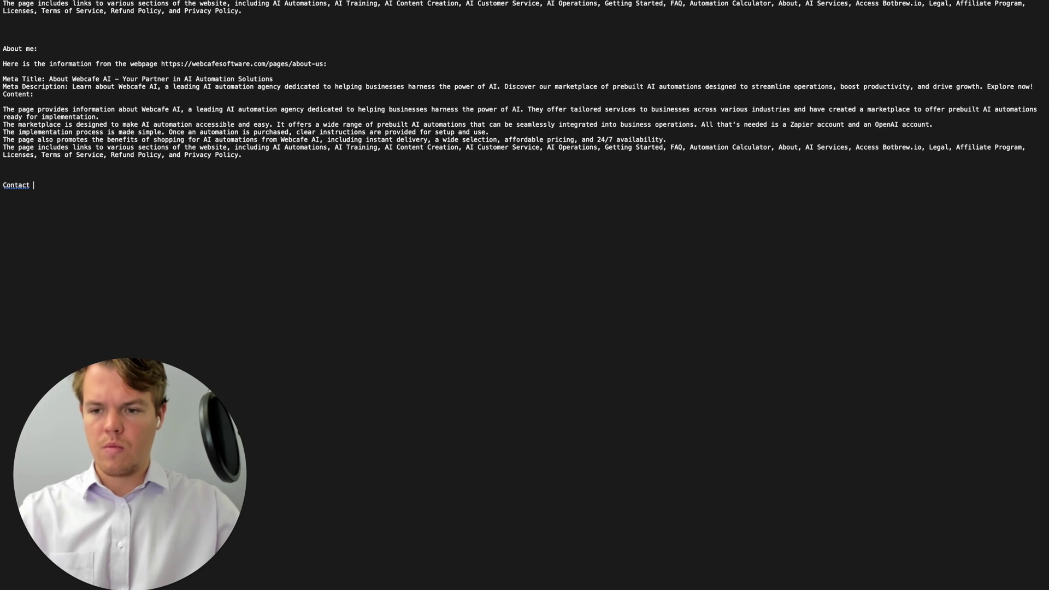
pyautogui.write('Web Page:')
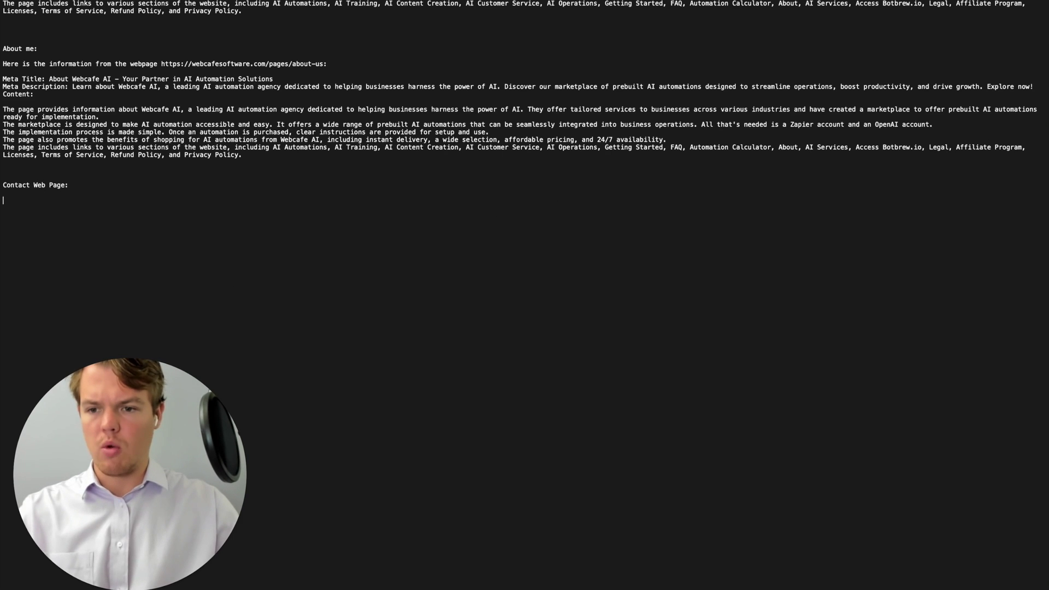
pyautogui.press('super+v')
# - Add "Web Page" to the end of the "About me" heading in the text file
pyautogui.scroll(2, 79, 106)
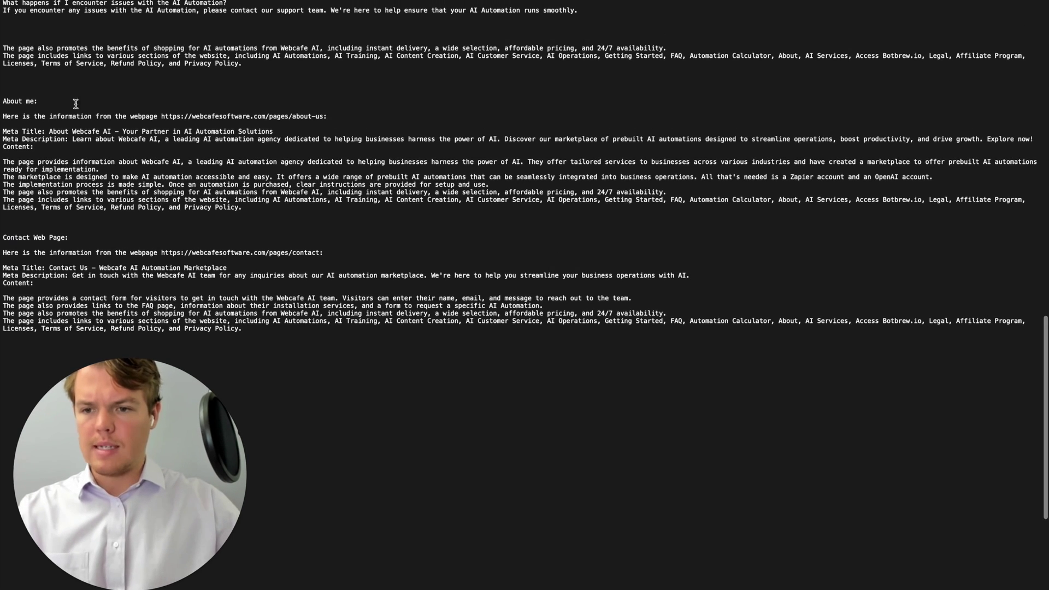
pyautogui.click(56, 101)
pyautogui.write('WebPage')
# - Extend the "AI automation Calculator" heading in the text file to read "AI automation Calculator Web Page:"
pyautogui.scroll(15, 108, 153)
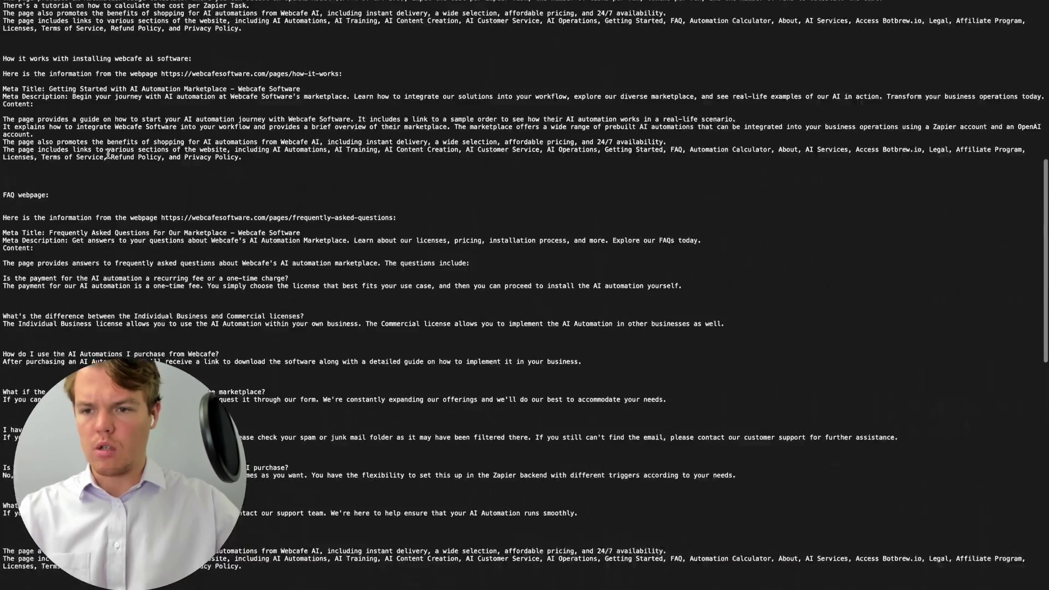
pyautogui.scroll(6, 74, 249)
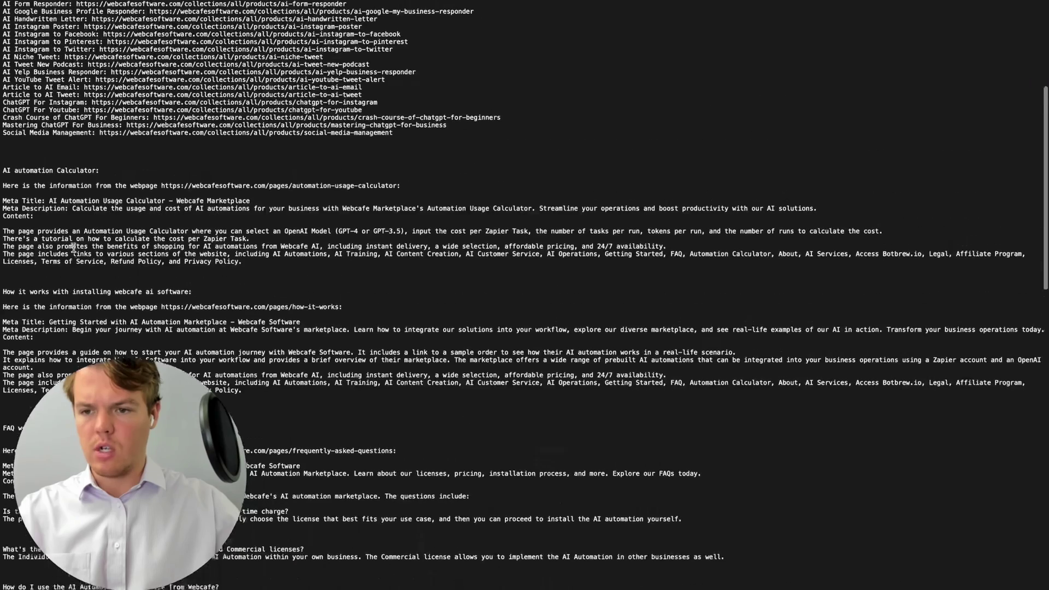
pyautogui.click(97, 212)
pyautogui.write('Web P')
pyautogui.press('BackSpace')
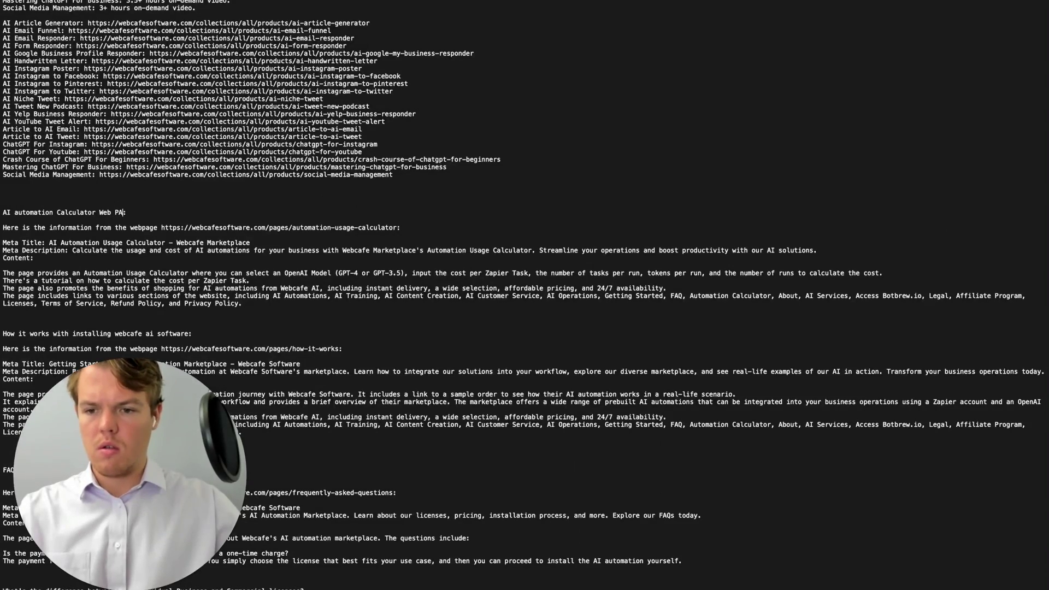
pyautogui.write('e')
# - Extend the "Shop Selection" heading near the start of the text file to read "Shop Selection Web Page:"
pyautogui.scroll(4, 524, 295)
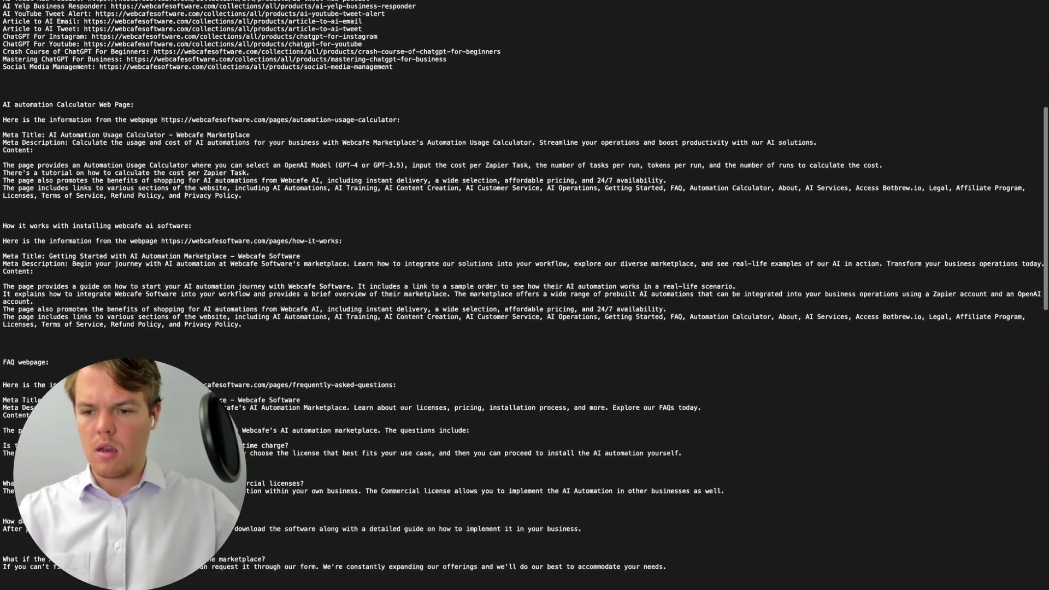
pyautogui.scroll(10, 69, 169)
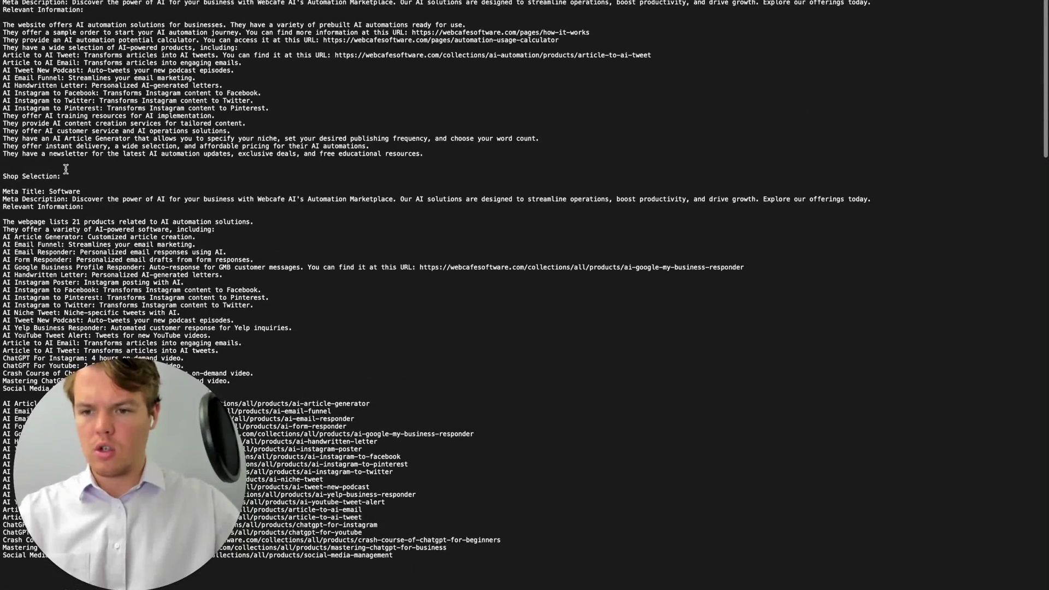
pyautogui.click(59, 175)
pyautogui.write('W')
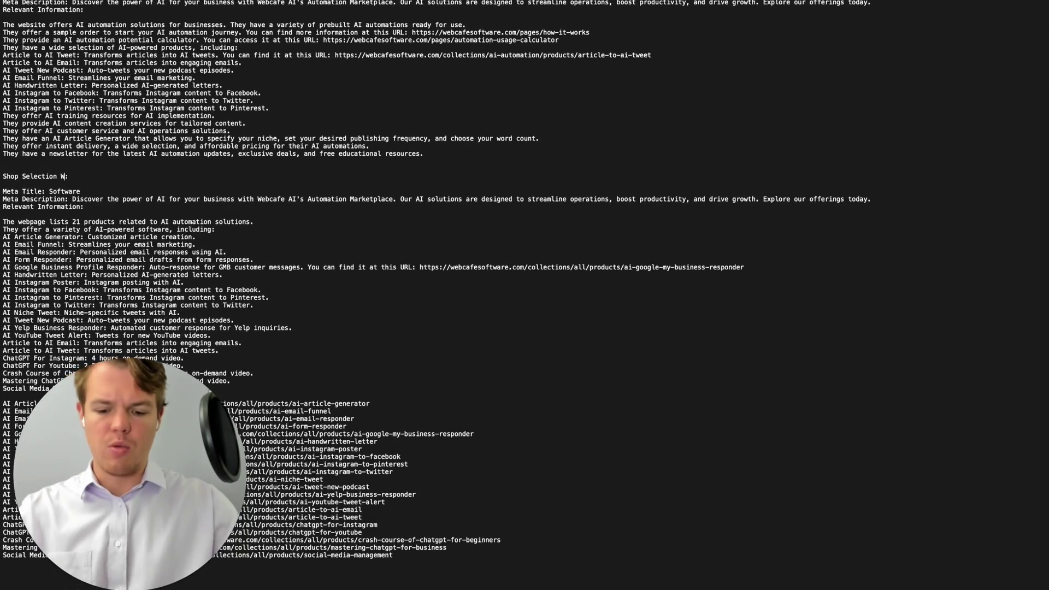
pyautogui.write('e Page')
pyautogui.click(141, 206)
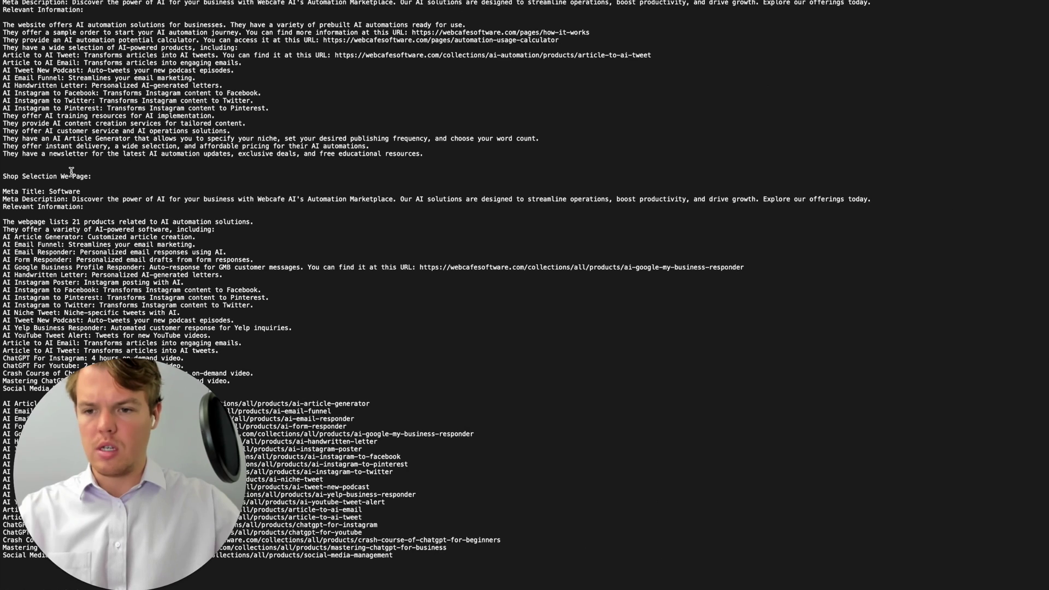
pyautogui.write('b')
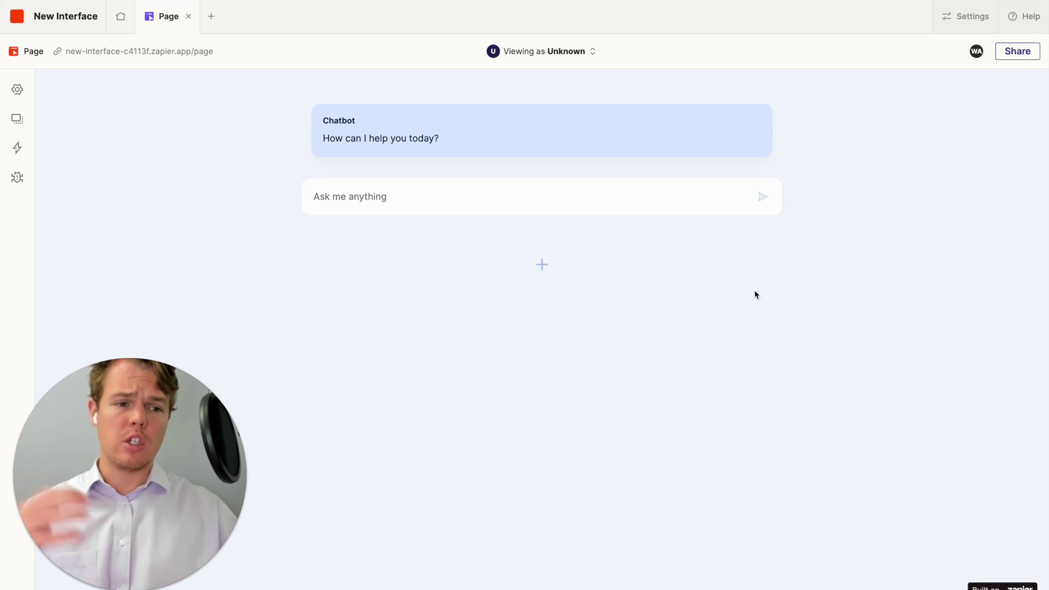
# - In Zapier Interfaces, add Webcafe Marketplace.txt as the chatbot's file data source and choose to show a custom message when results are not found
pyautogui.click(624, 164)
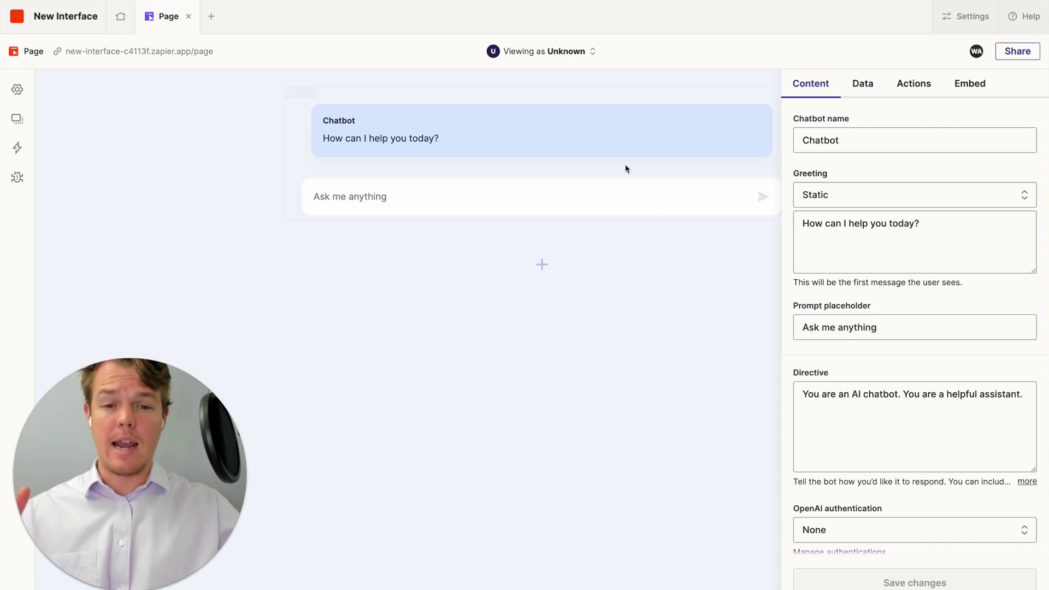
pyautogui.click(852, 94)
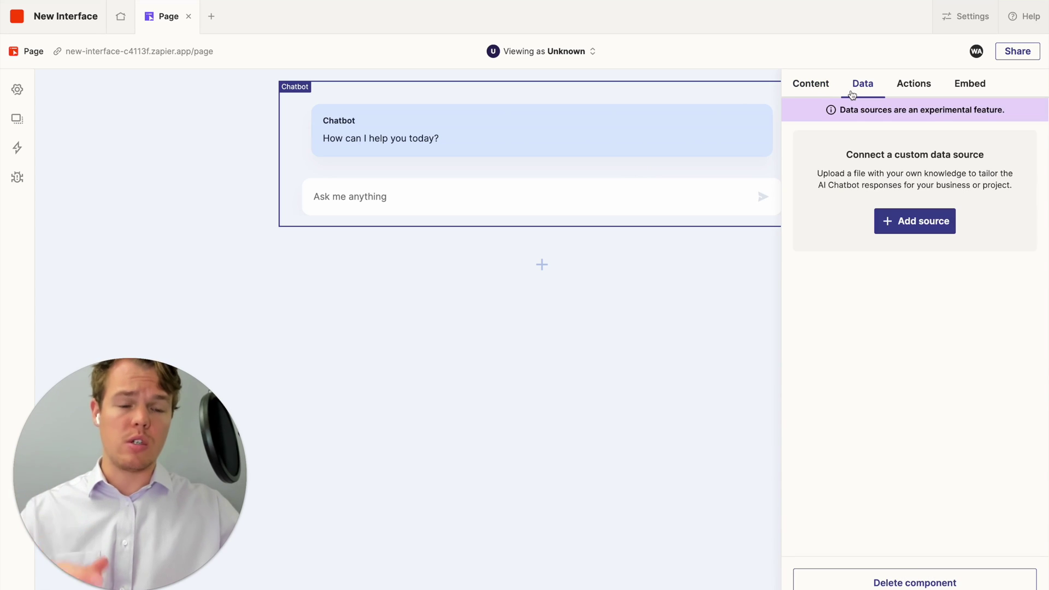
pyautogui.click(895, 215)
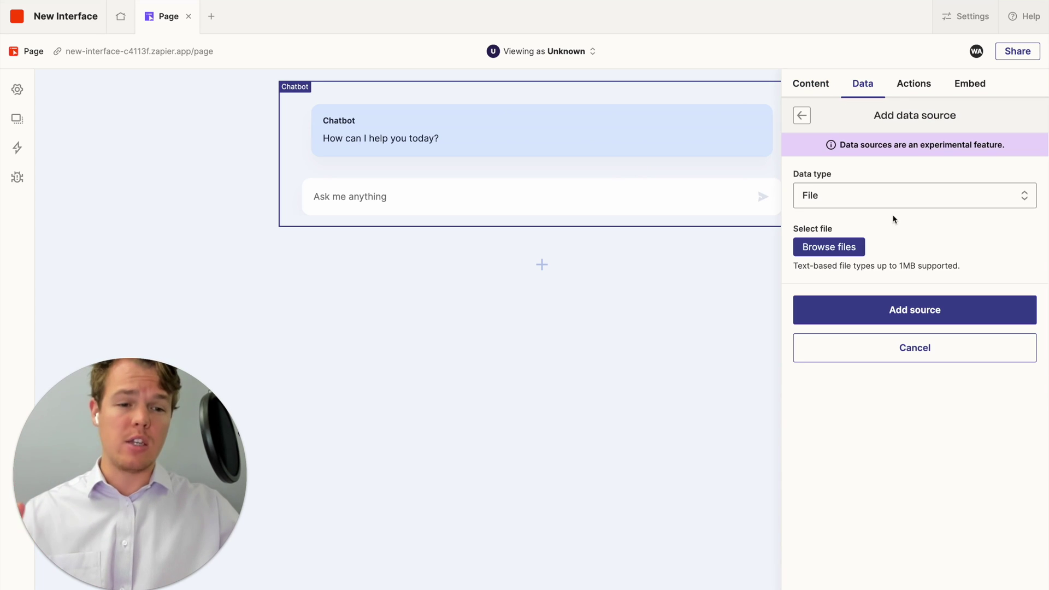
pyautogui.click(855, 249)
pyautogui.click(602, 341)
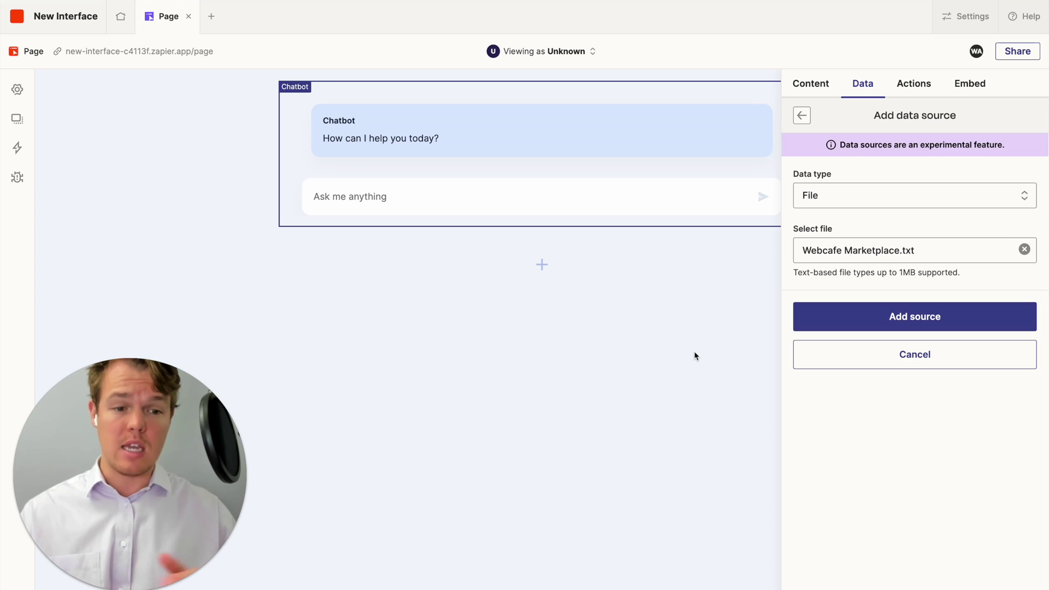
pyautogui.click(885, 321)
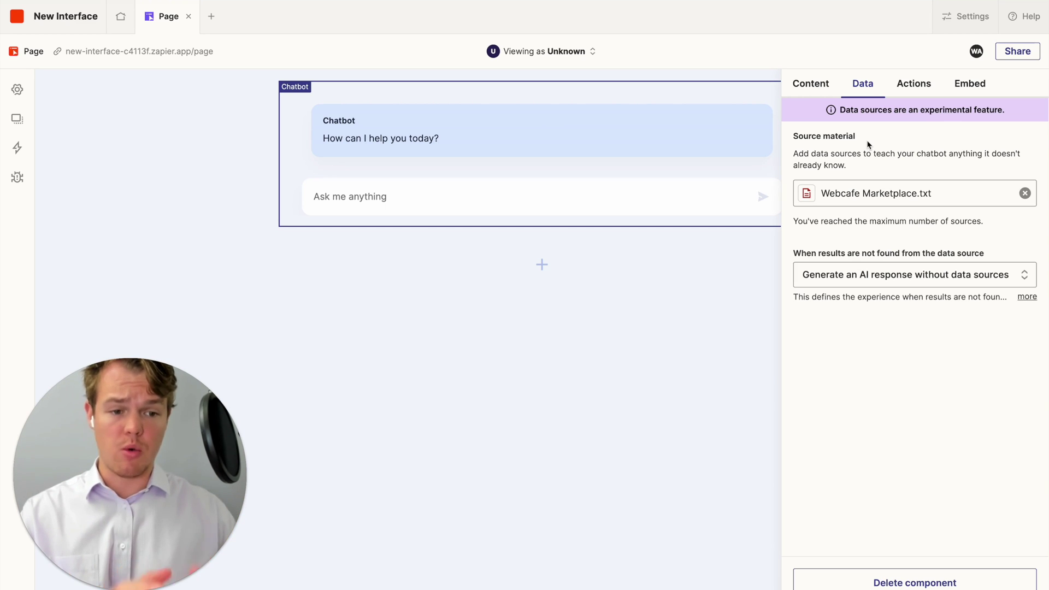
pyautogui.click(876, 284)
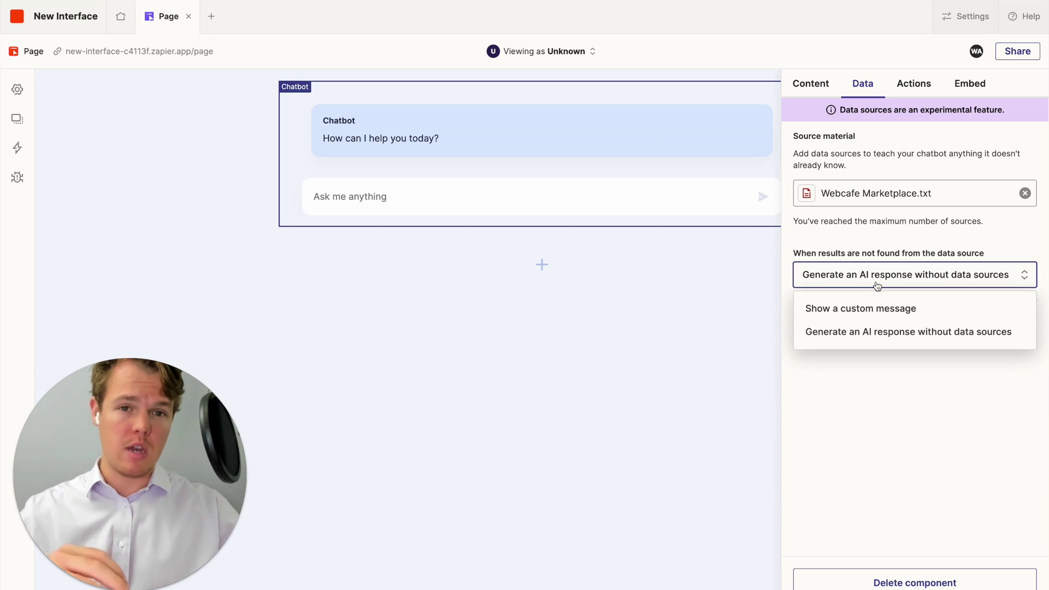
pyautogui.click(871, 311)
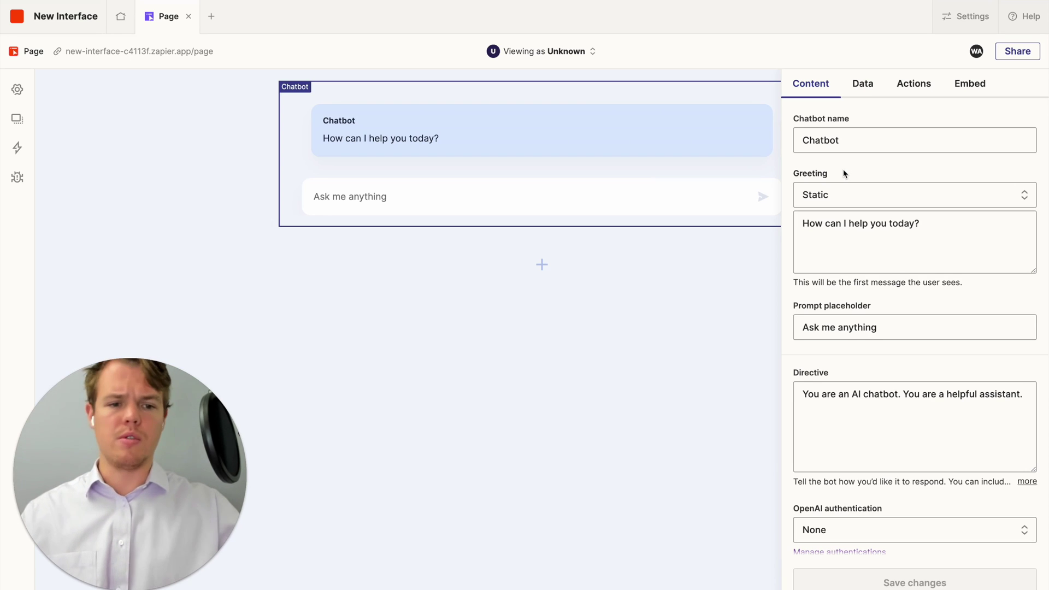
# - Rename the chatbot as "Webcafe AI Marketplace"
pyautogui.doubleClick(832, 142)
pyautogui.write('W')
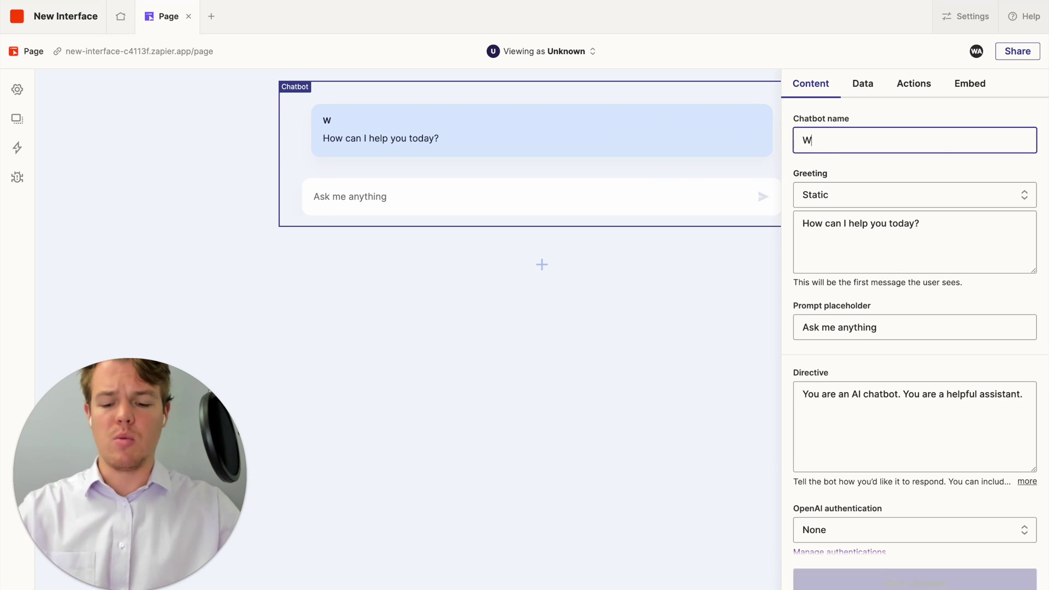
pyautogui.write('ebcafe AI A')
pyautogui.write('arketplace')
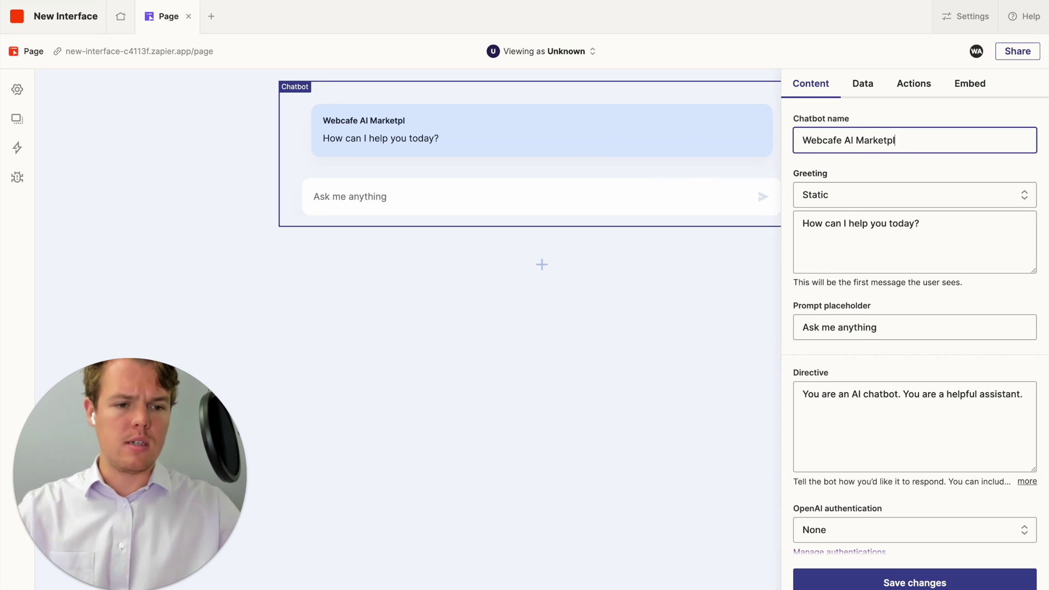
pyautogui.click(878, 161)
# - Rewrite the chatbot's directive as "You are an AI chatbot that knows everything about the Webcafe AI Marketplace."
pyautogui.scroll(-1, 879, 162)
pyautogui.scroll(-5, 878, 160)
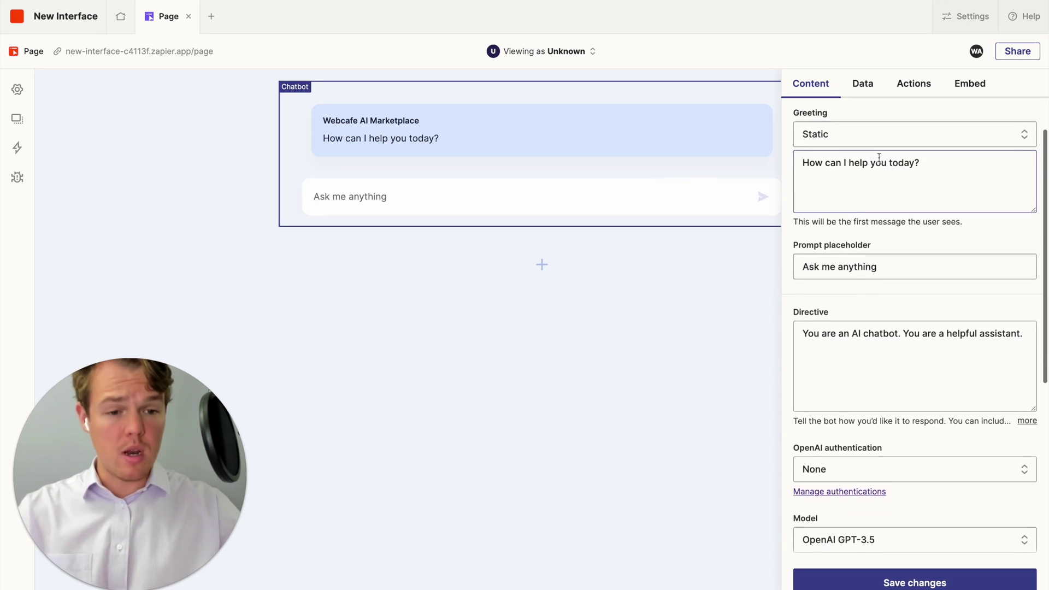
pyautogui.scroll(-4, 874, 202)
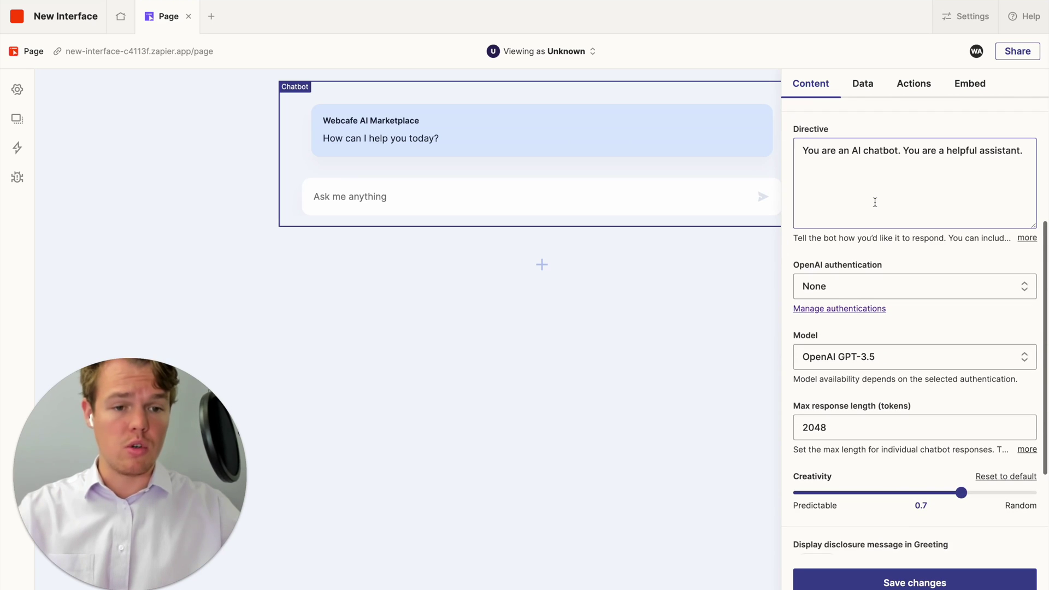
pyautogui.tripleClick(879, 160)
pyautogui.click(898, 155)
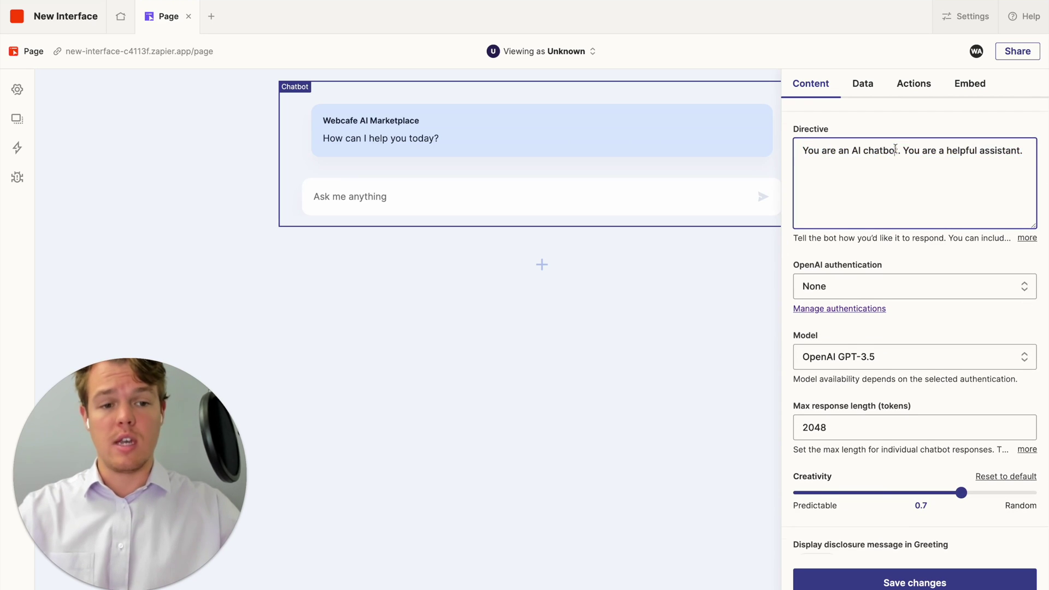
pyautogui.scroll(2, 898, 155)
pyautogui.hotkey('shift', 'End')
pyautogui.press('BackSpace')
pyautogui.write('that I')
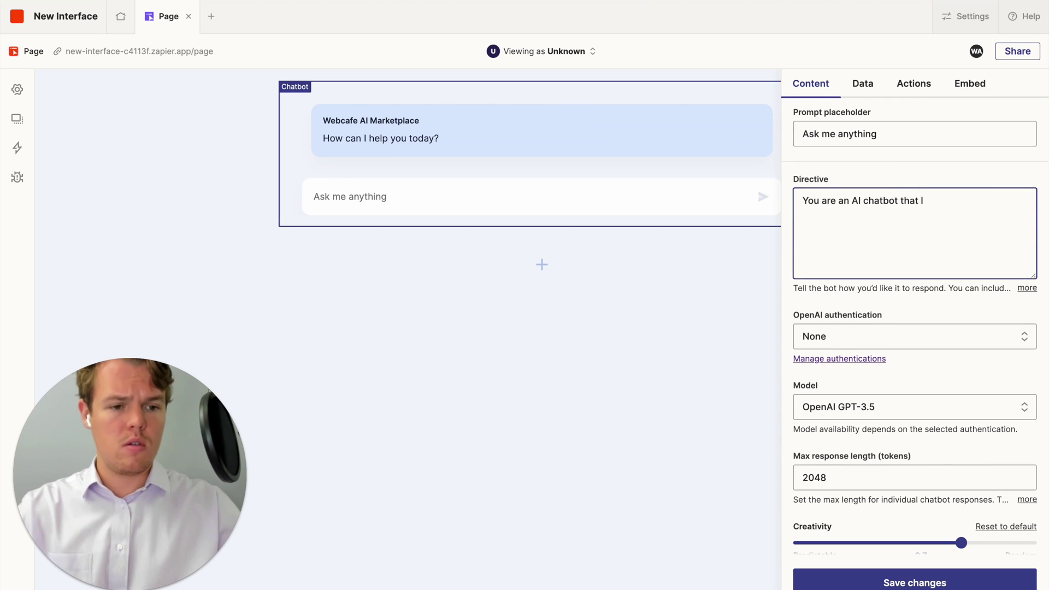
pyautogui.write('nows everything about the')
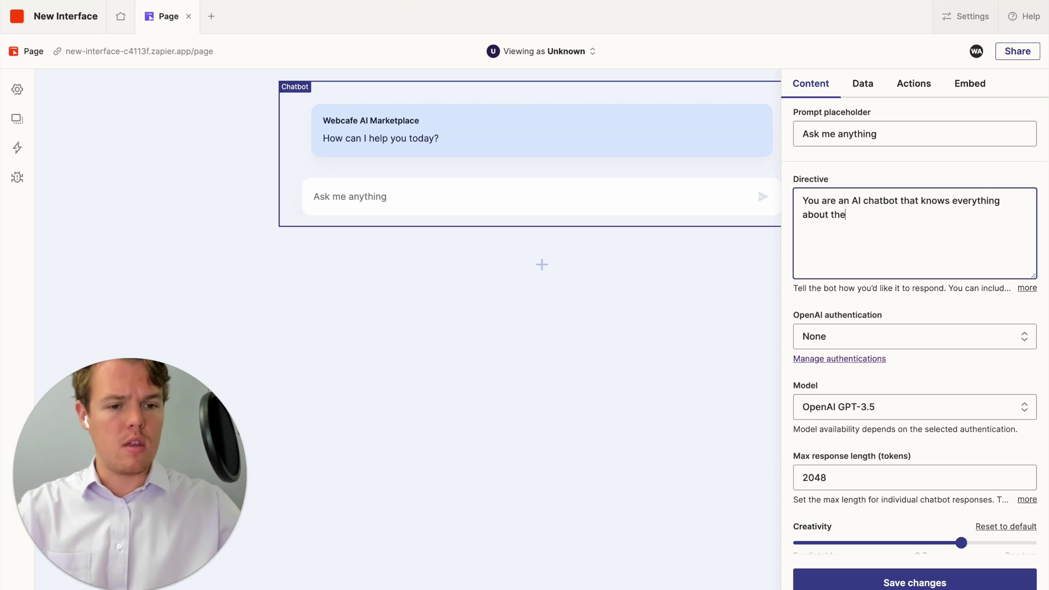
pyautogui.write(' Webcafe AI Model)')
# - Review the model, creativity and layout settings, leave the greeting's disclosure message off, and save the chatbot's changes
pyautogui.scroll(-5, 925, 343)
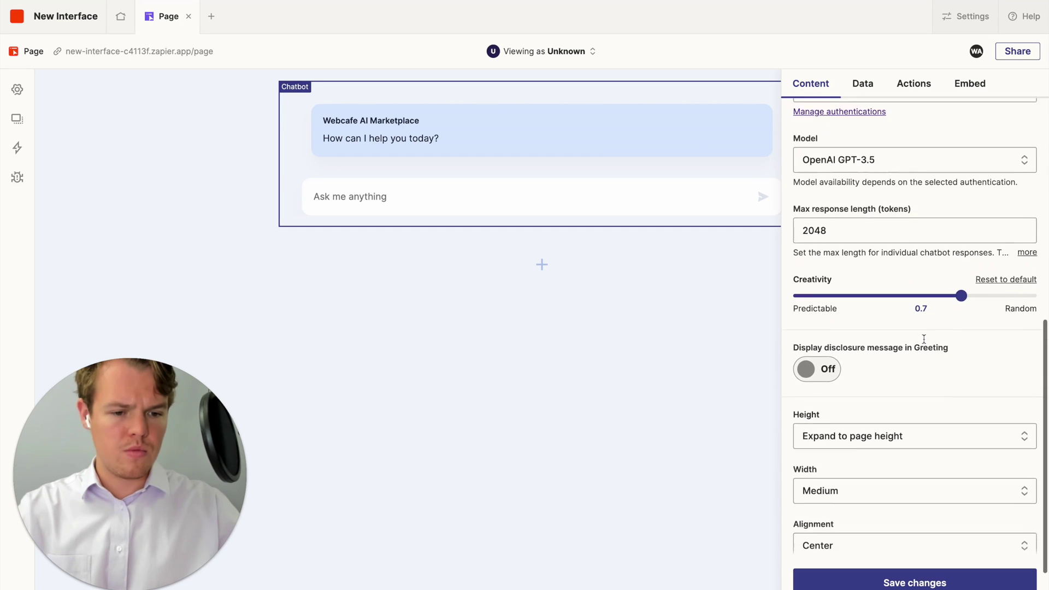
pyautogui.scroll(3, 923, 341)
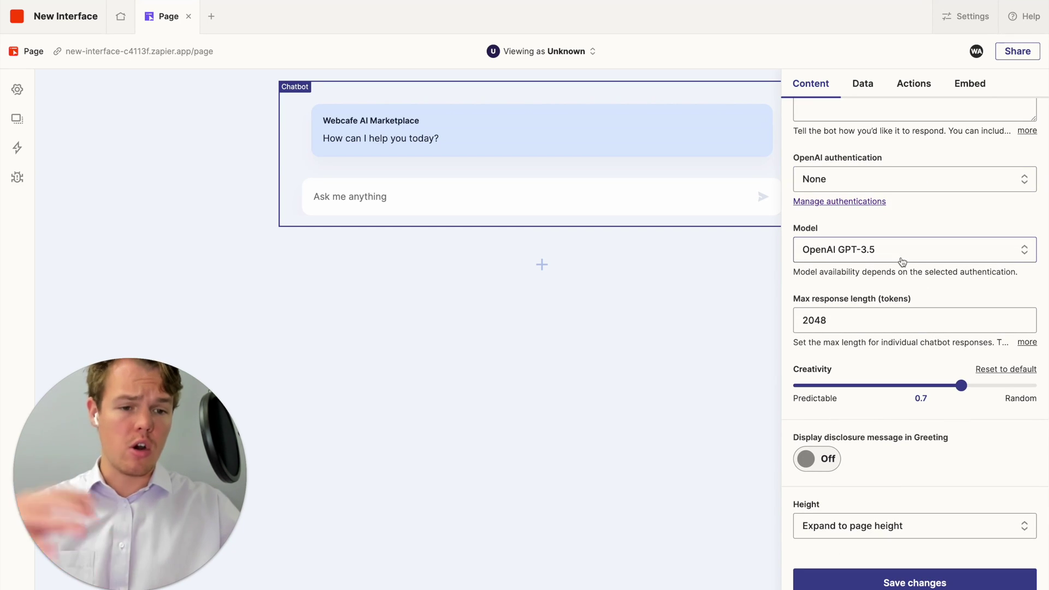
pyautogui.scroll(-3, 885, 267)
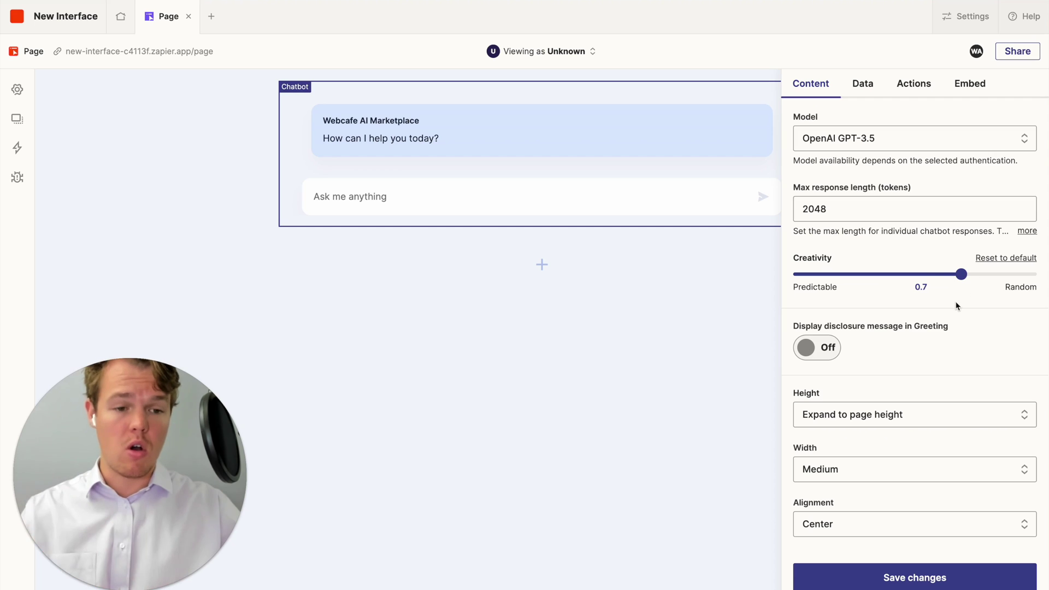
pyautogui.scroll(-2, 957, 301)
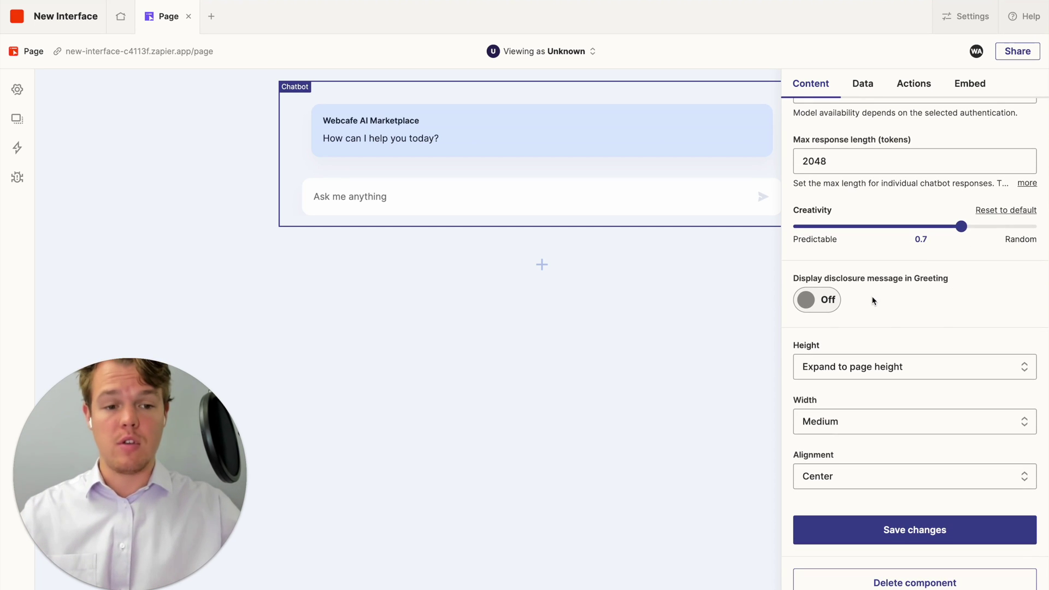
pyautogui.click(826, 300)
pyautogui.click(821, 300)
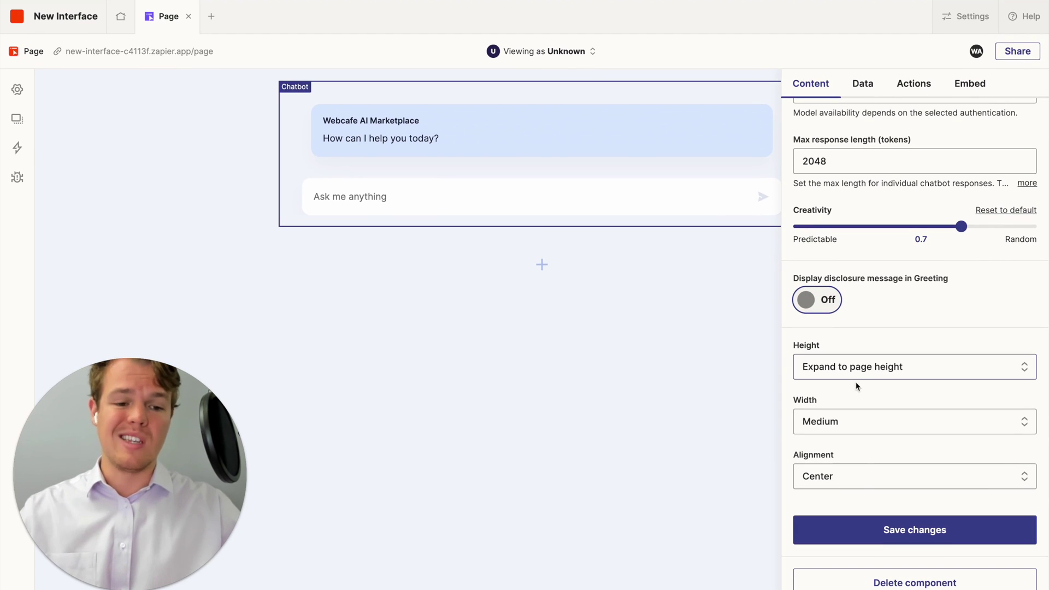
pyautogui.click(862, 528)
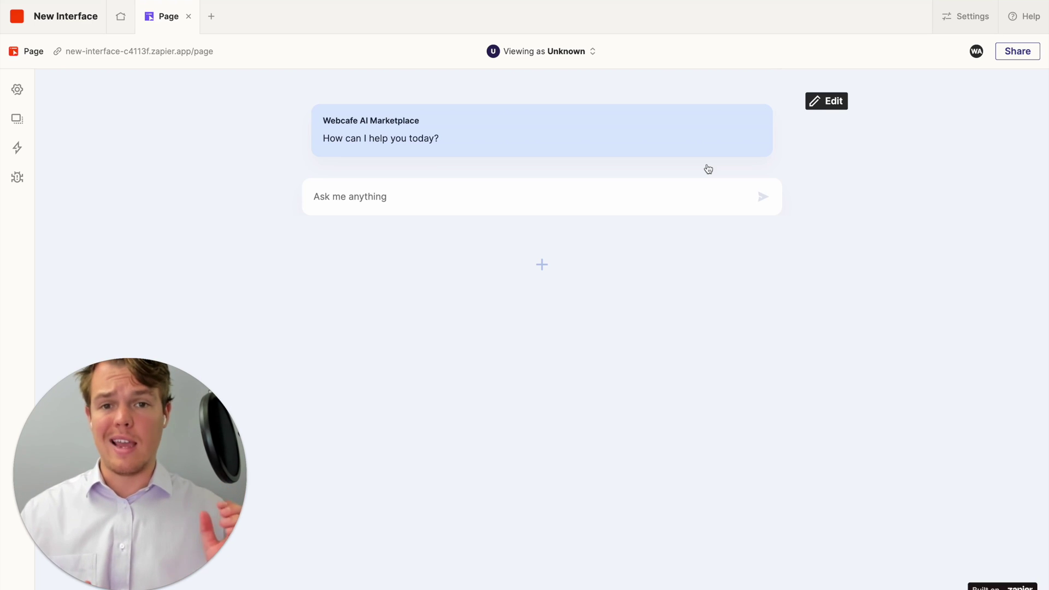
# - Examine the chatbot's embed options, including the standard embed code and the domain restriction, and close its settings
pyautogui.click(708, 169)
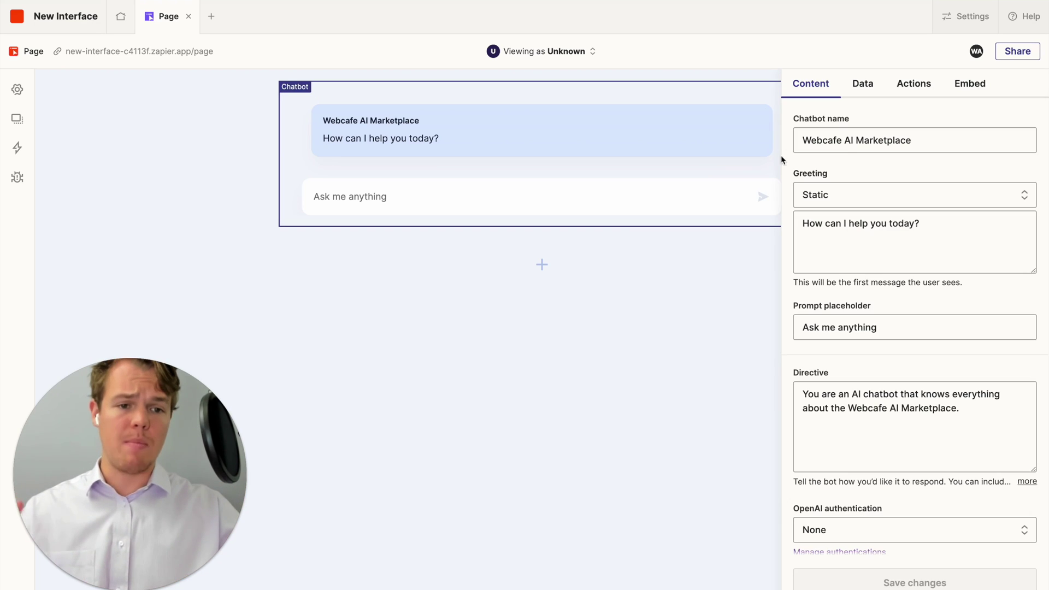
pyautogui.click(966, 85)
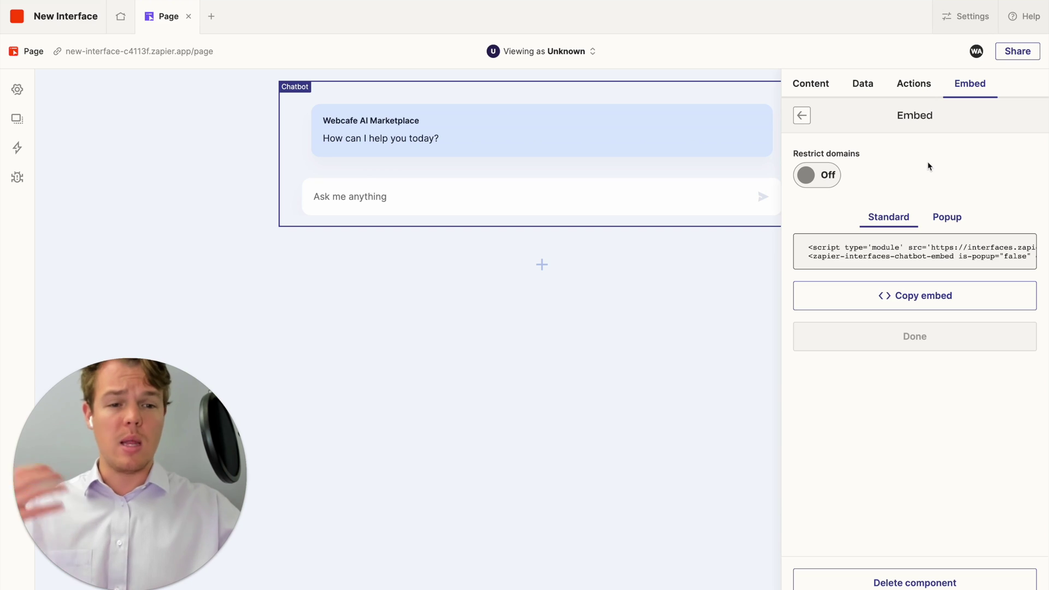
pyautogui.click(658, 276)
# - Open the chatbot's live page and ask it "What are the products avaible on this marketplace"
pyautogui.click(204, 52)
pyautogui.click(412, 140)
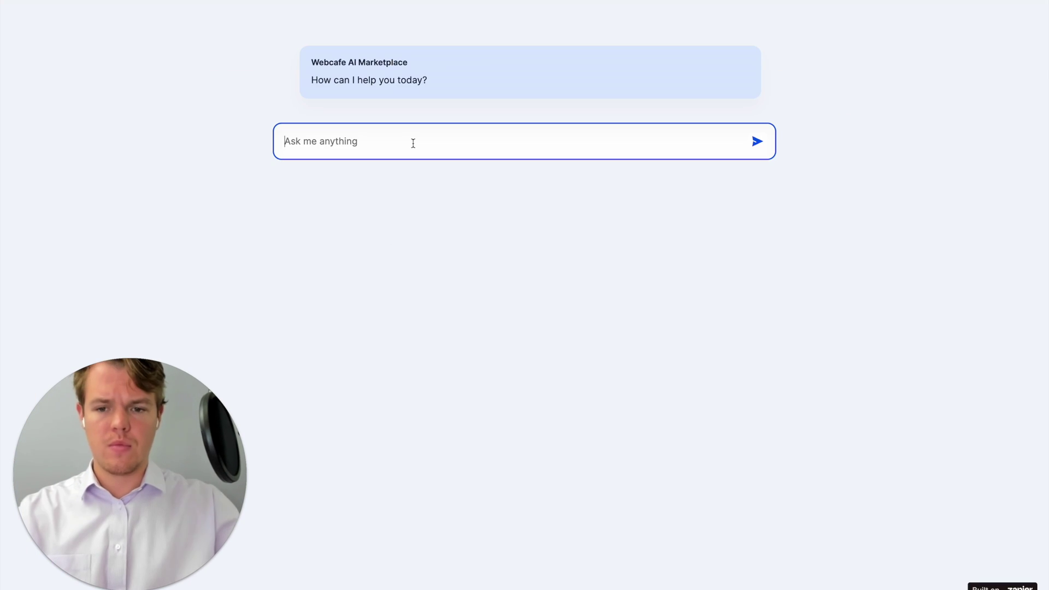
pyautogui.write('What ar')
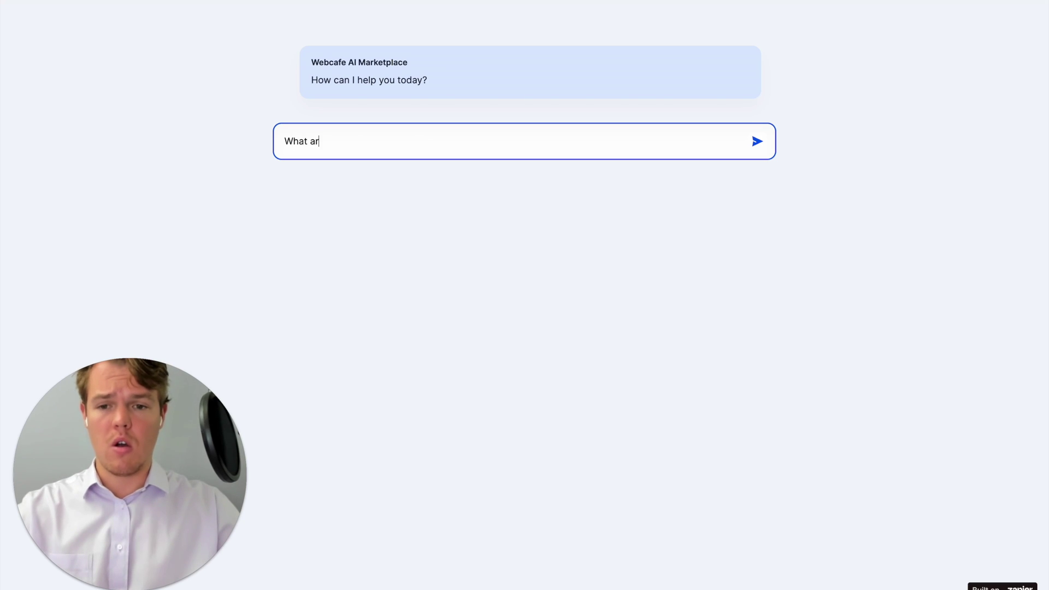
pyautogui.write('e the products avaible on this ma')
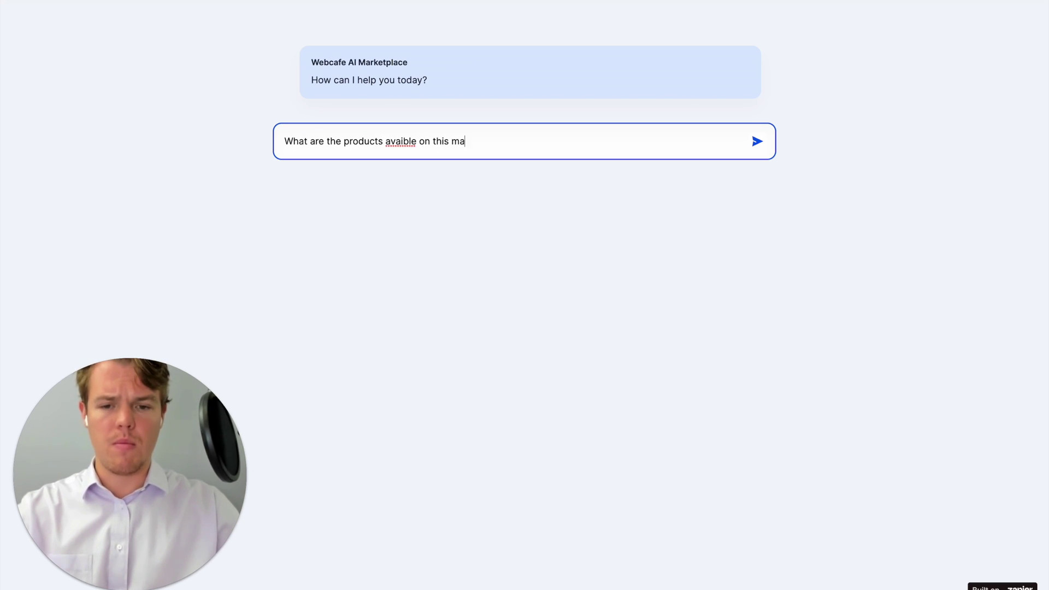
pyautogui.write('rketplace')
pyautogui.press('Return')
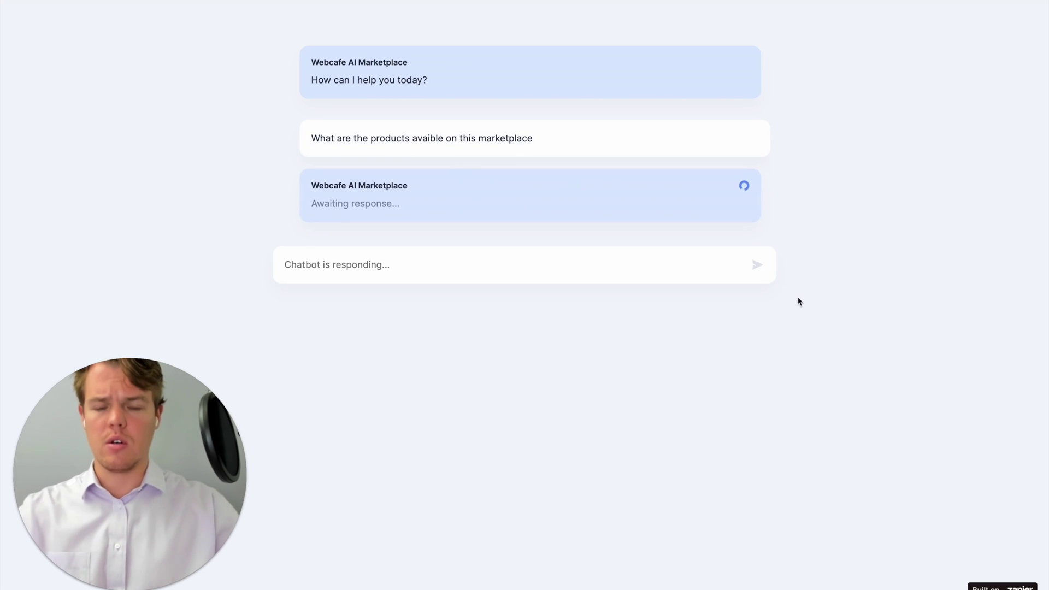
# - Copy the first product name from the chatbot's list and ask "can we get the link to this product: AI Article Generator"
pyautogui.scroll(-5, 673, 267)
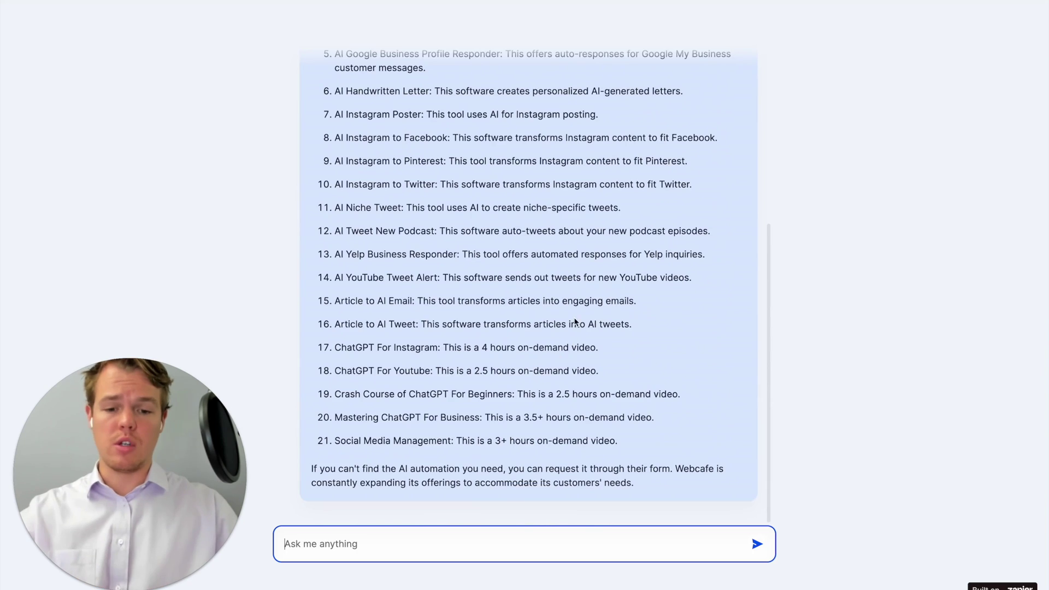
pyautogui.scroll(4, 359, 173)
pyautogui.moveTo(334, 162)
pyautogui.mouseDown()
pyautogui.moveTo(421, 159)
pyautogui.moveTo(336, 160)
pyautogui.mouseUp()
pyautogui.hotkey('ctrl', 'c')
pyautogui.click(420, 156)
pyautogui.click(328, 542)
pyautogui.write('can we get the link t')
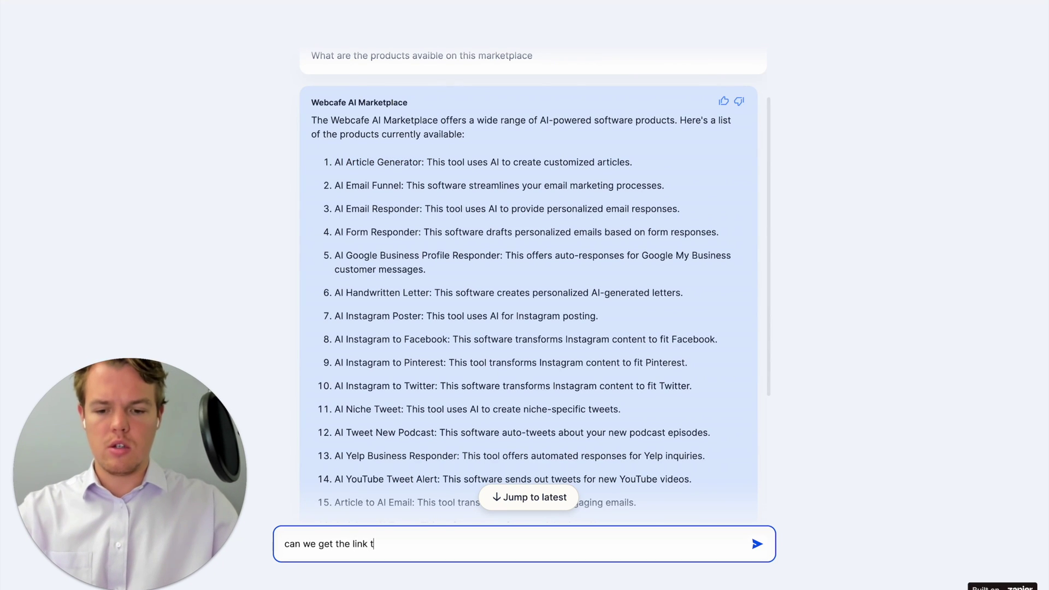
pyautogui.write('o this product:')
pyautogui.hotkey('ctrl', 'v')
pyautogui.press('Return')
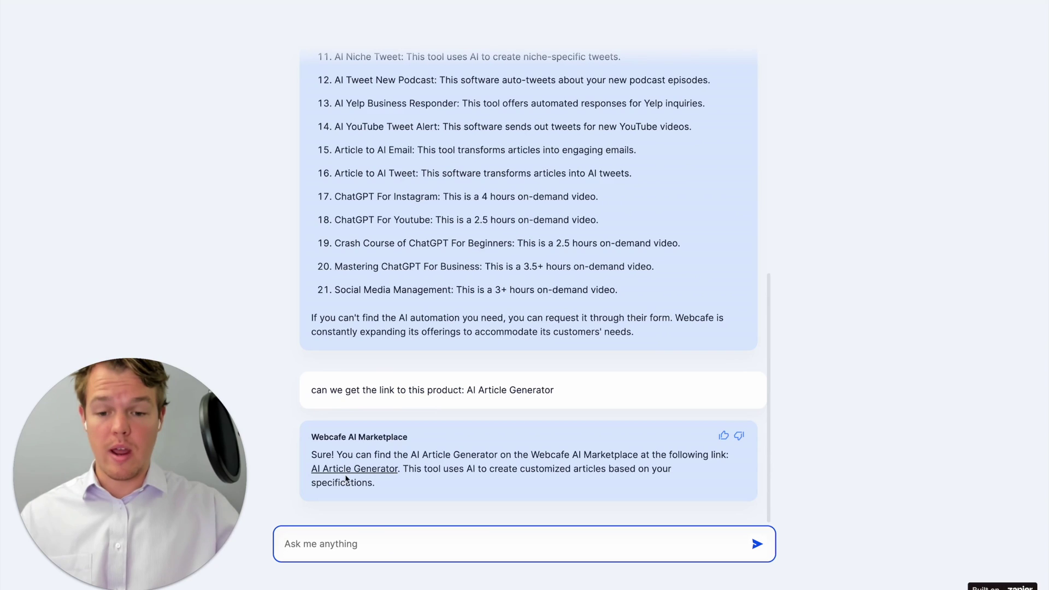
# - Open the AI Article Generator link from the chatbot's answer and look over the product page's description, license types and price
pyautogui.click(350, 470)
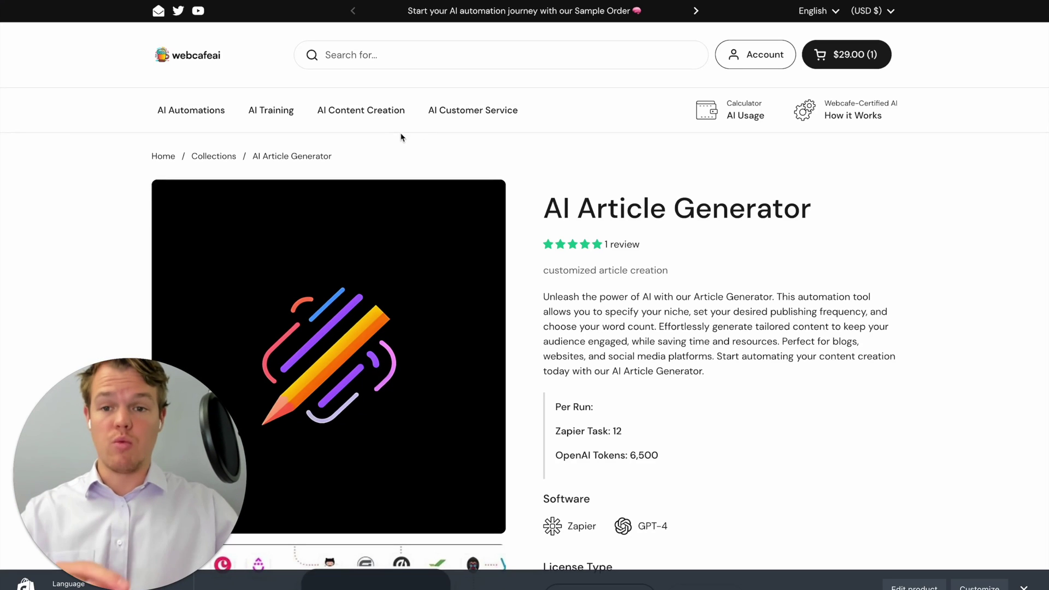
pyautogui.scroll(-15, 414, 206)
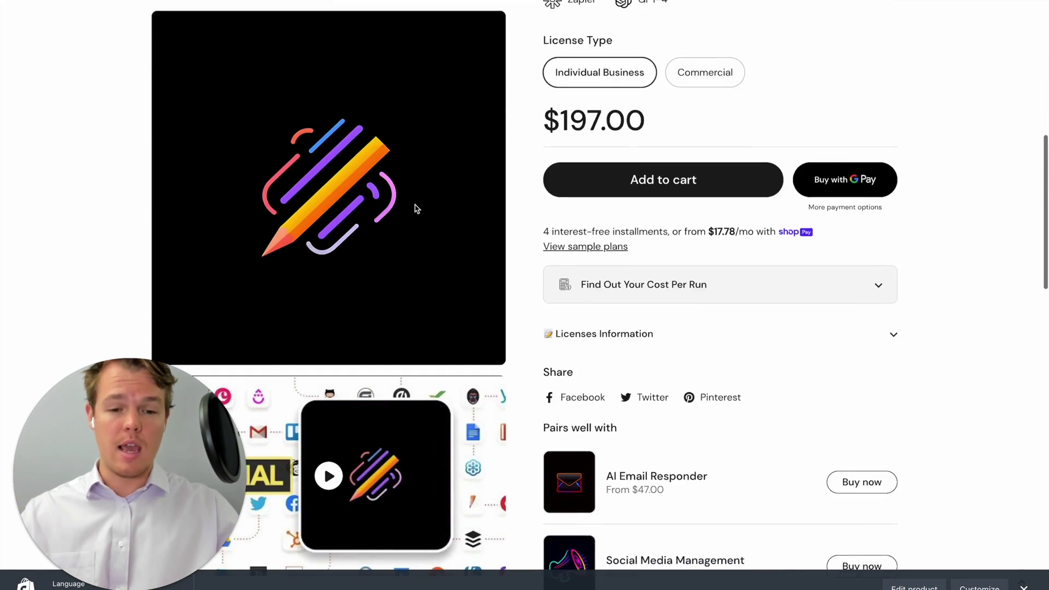
pyautogui.scroll(12, 416, 206)
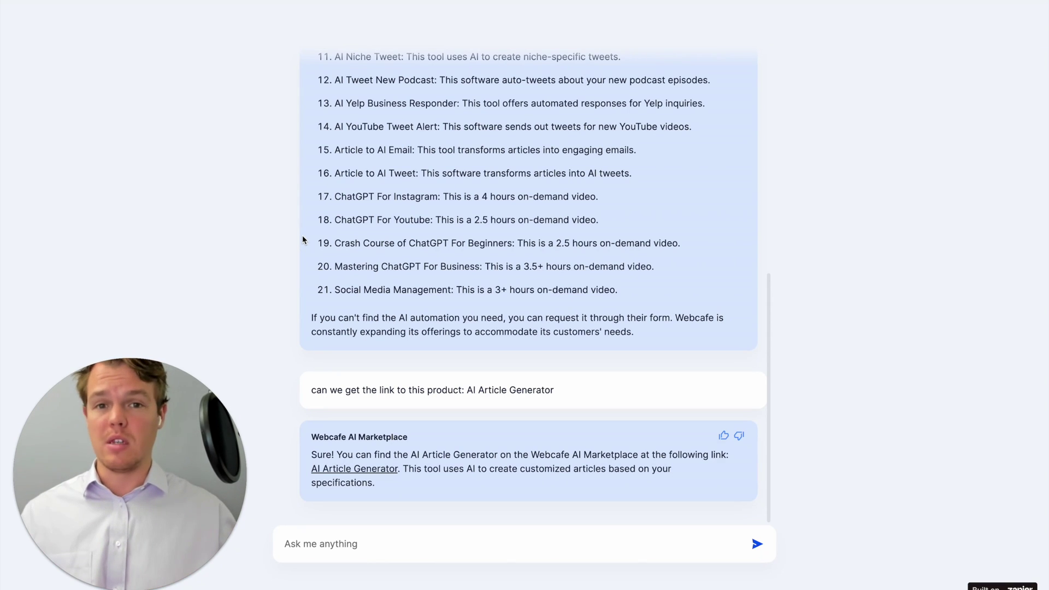
# - Ask the chatbot "What are the main three points about this marketplace"
pyautogui.click(336, 546)
pyautogui.write('What are the main three poi')
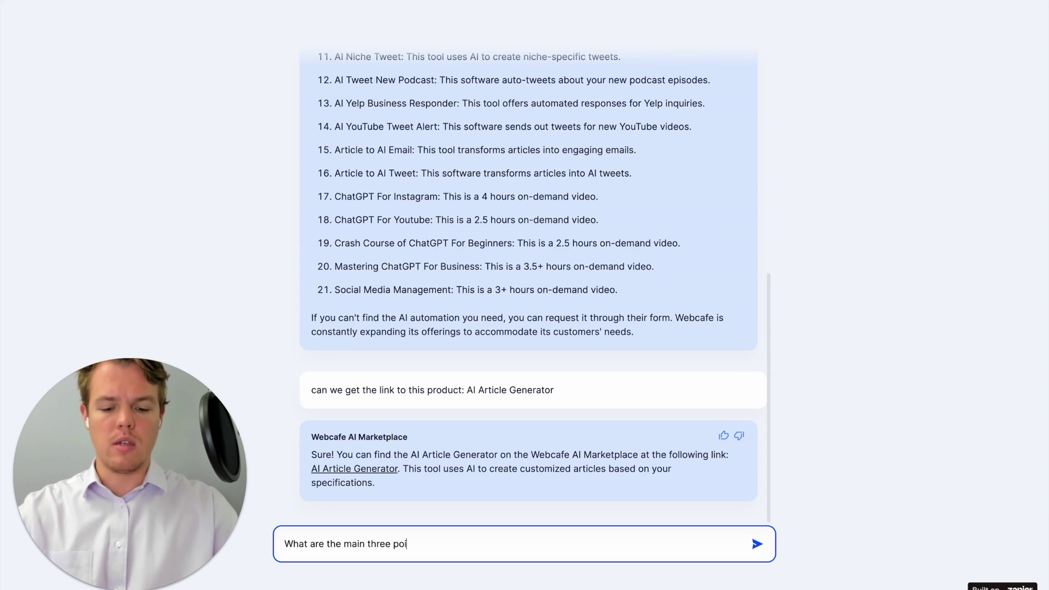
pyautogui.write('nts about this marketplace')
pyautogui.press('Return')
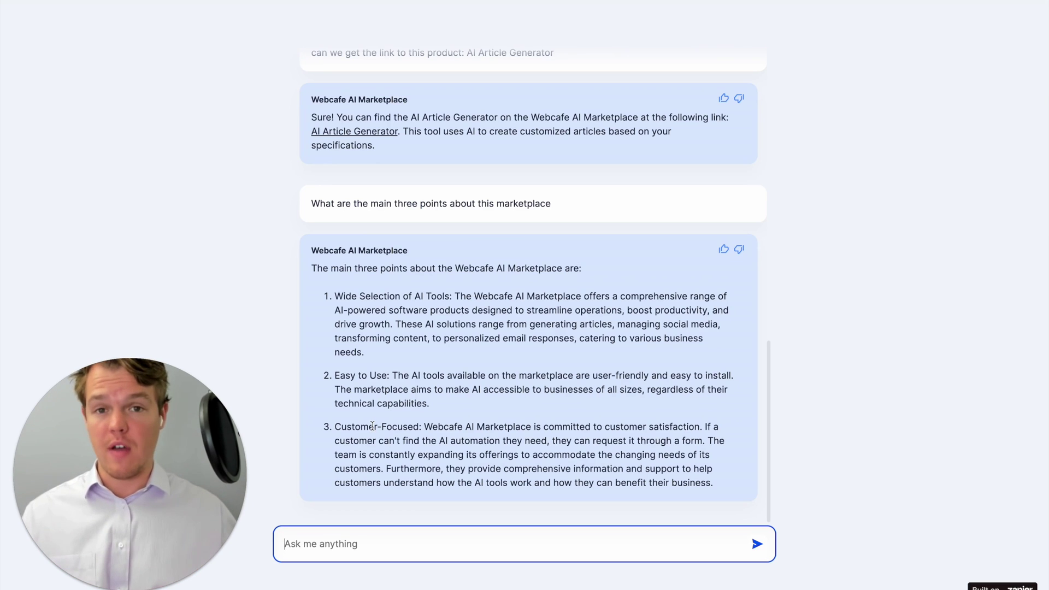
# - Send the chatbot the question "How can I contact"
pyautogui.write('How can I conta')
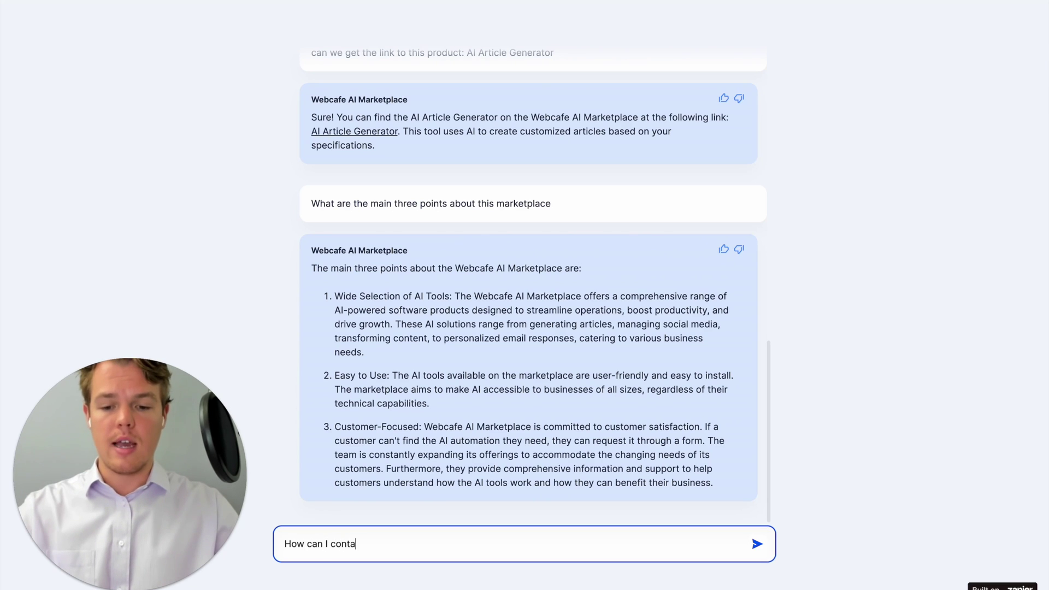
pyautogui.write('ct')
pyautogui.press('Return')
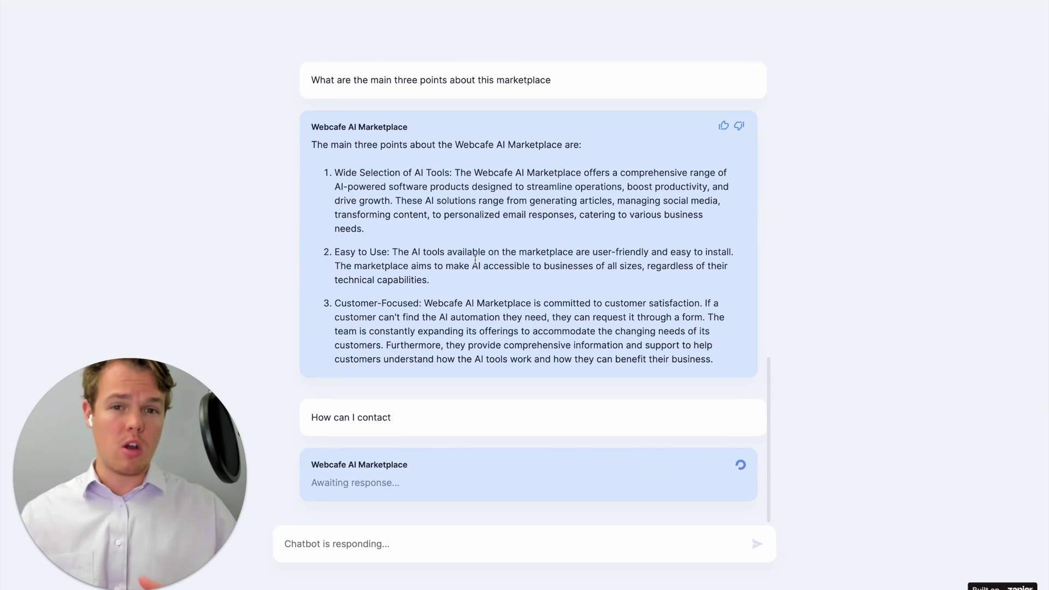